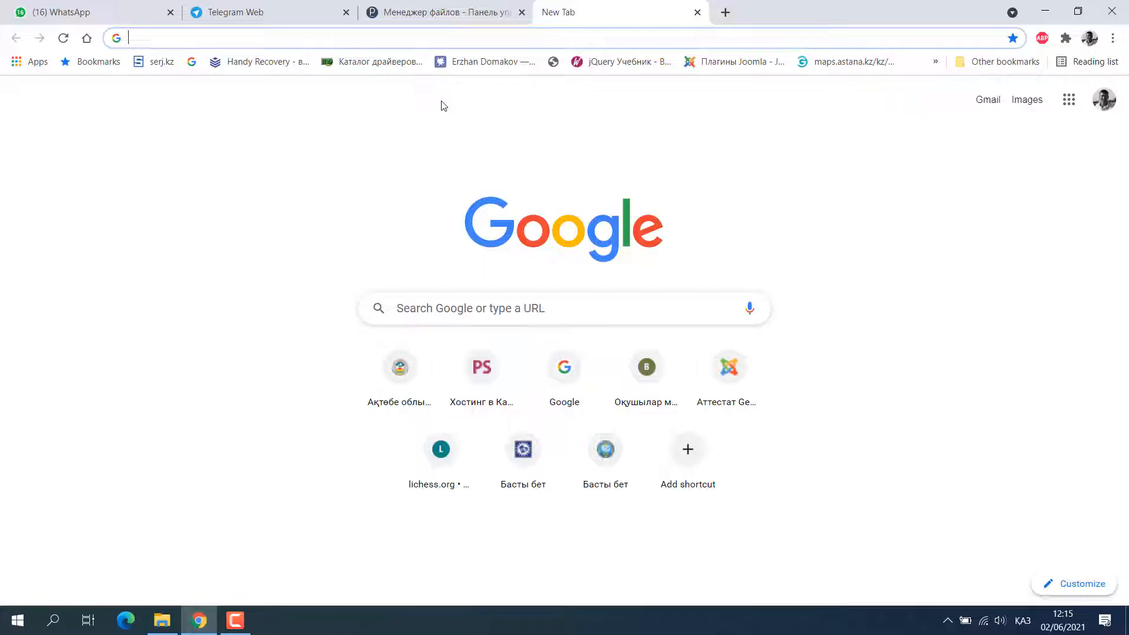
# Step: Open the certificate generator site at phizmat.kz/att/
pyautogui.hotkey('alt', 'shift')
pyautogui.write('phizmat')
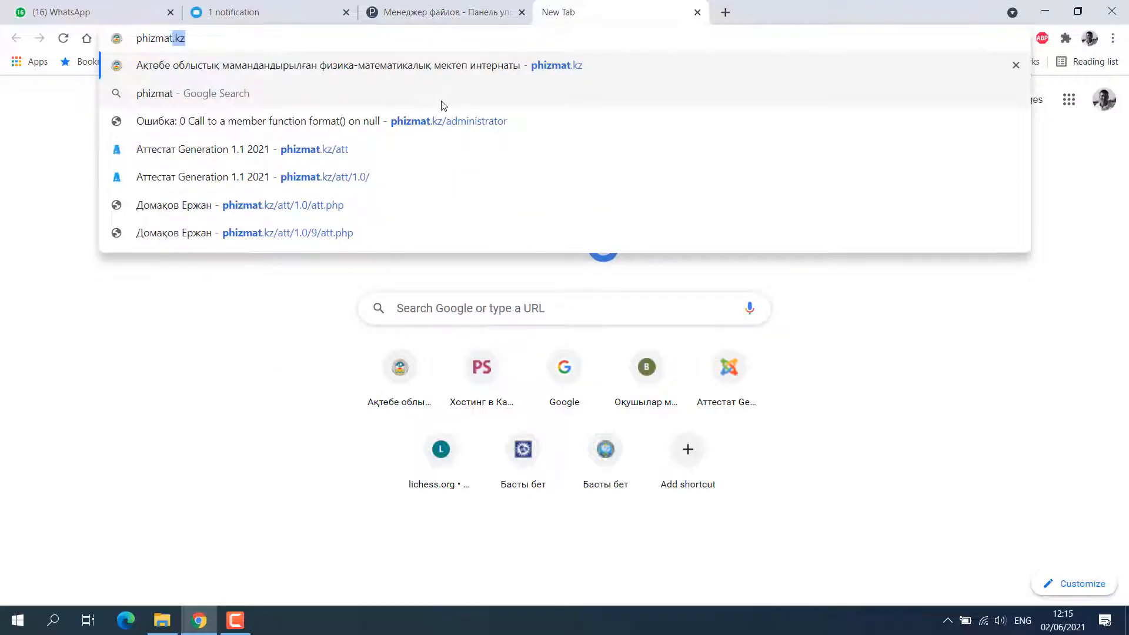
pyautogui.write('.kz/att')
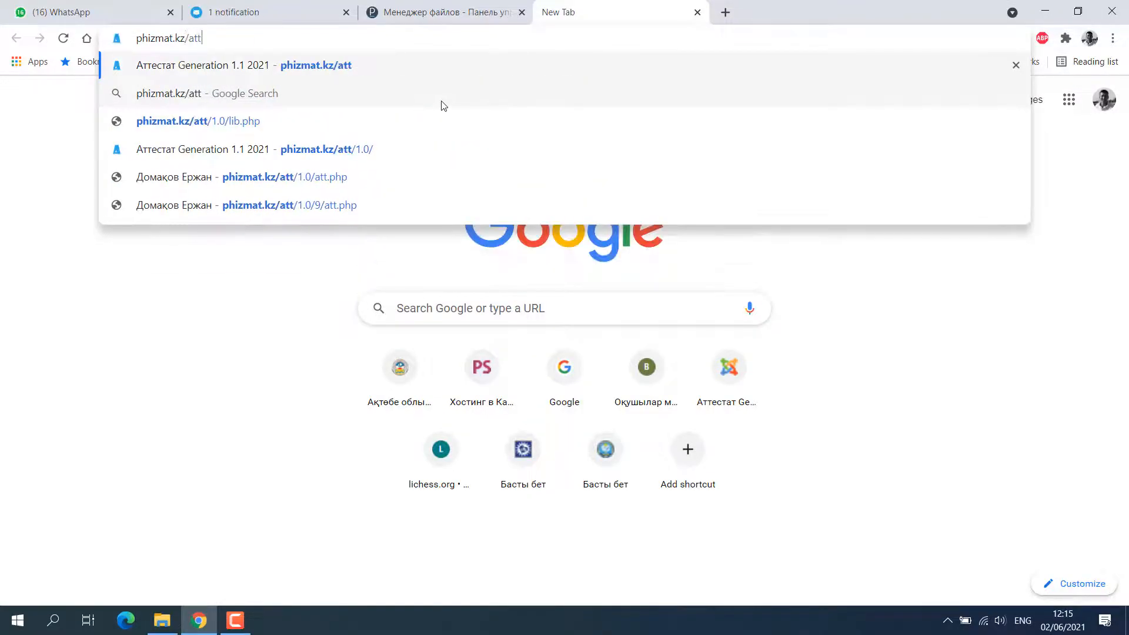
pyautogui.write('/')
pyautogui.press('Return')
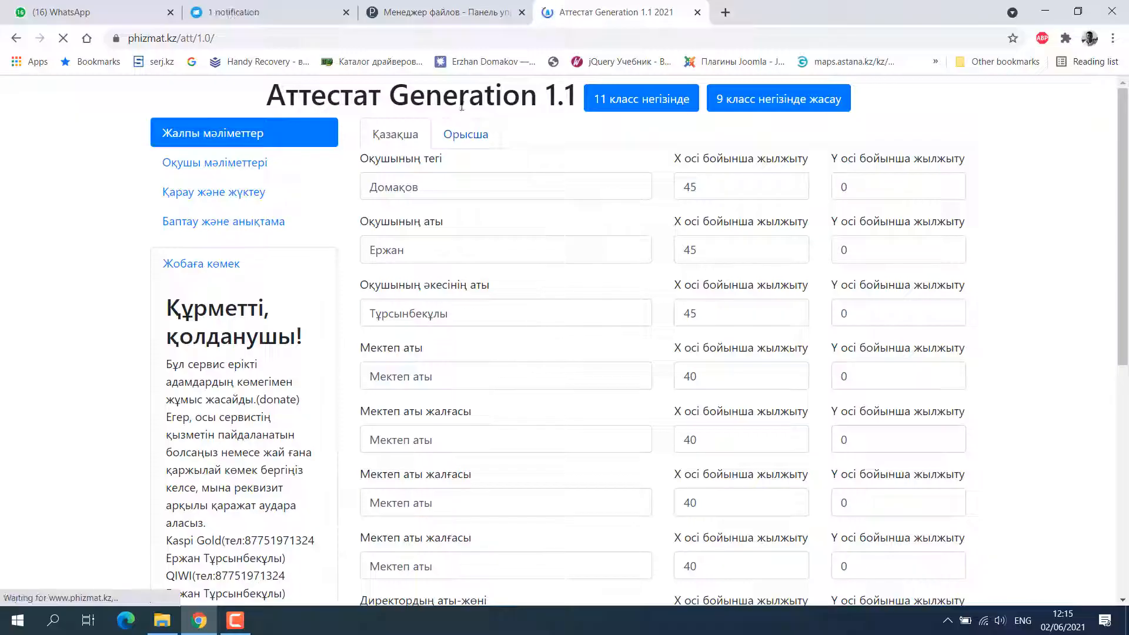
pyautogui.doubleClick(463, 98)
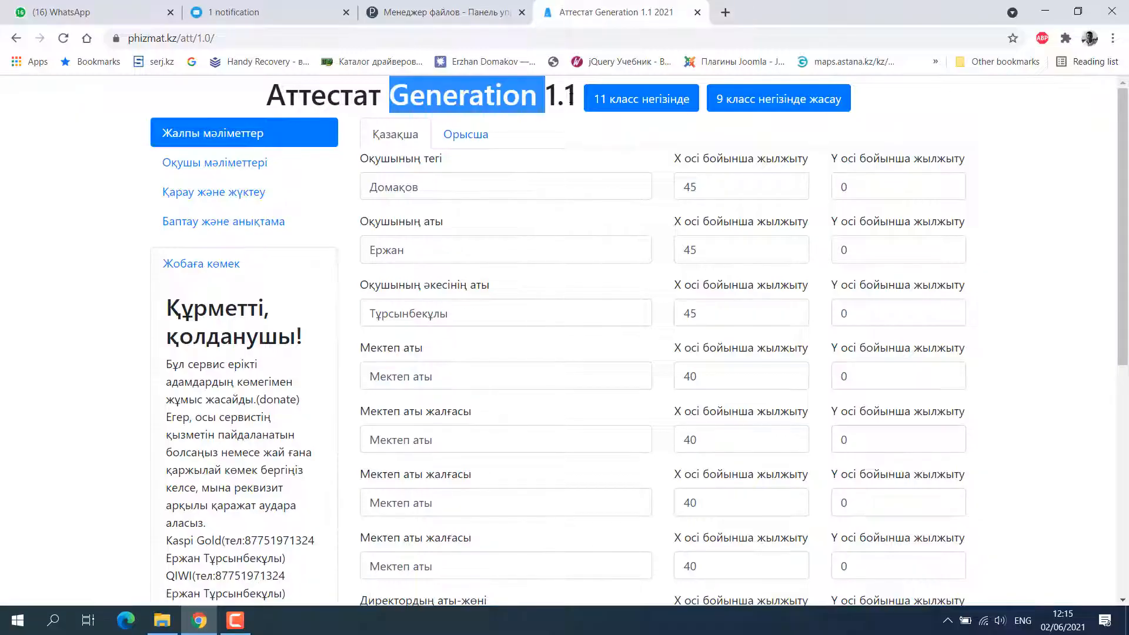
pyautogui.moveTo(573, 97); pyautogui.dragTo(270, 99)
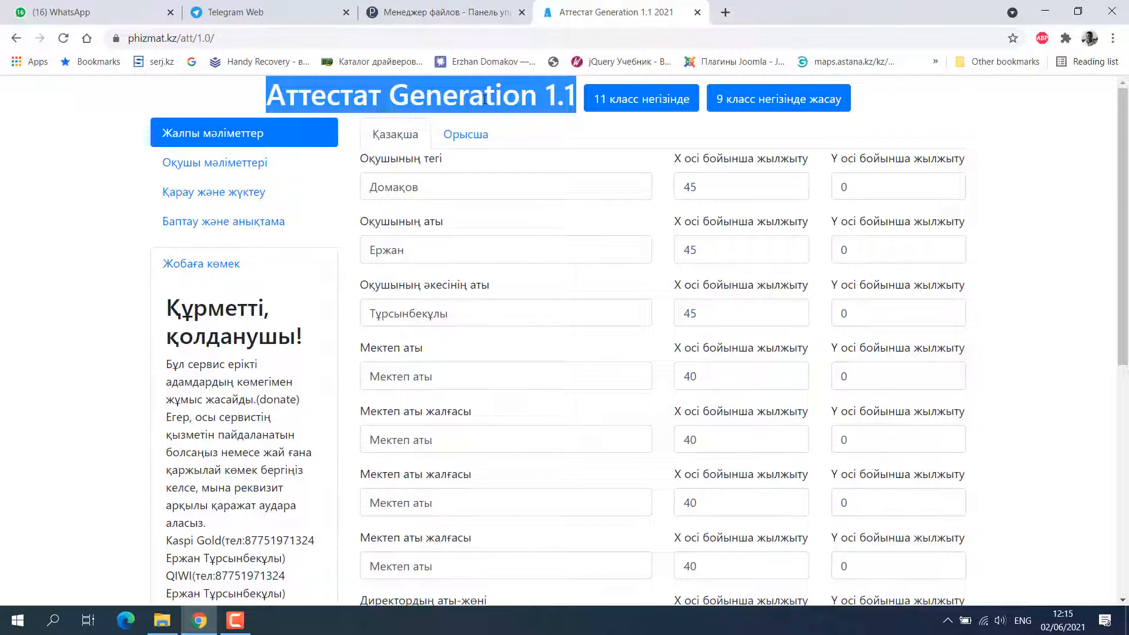
pyautogui.click(484, 99)
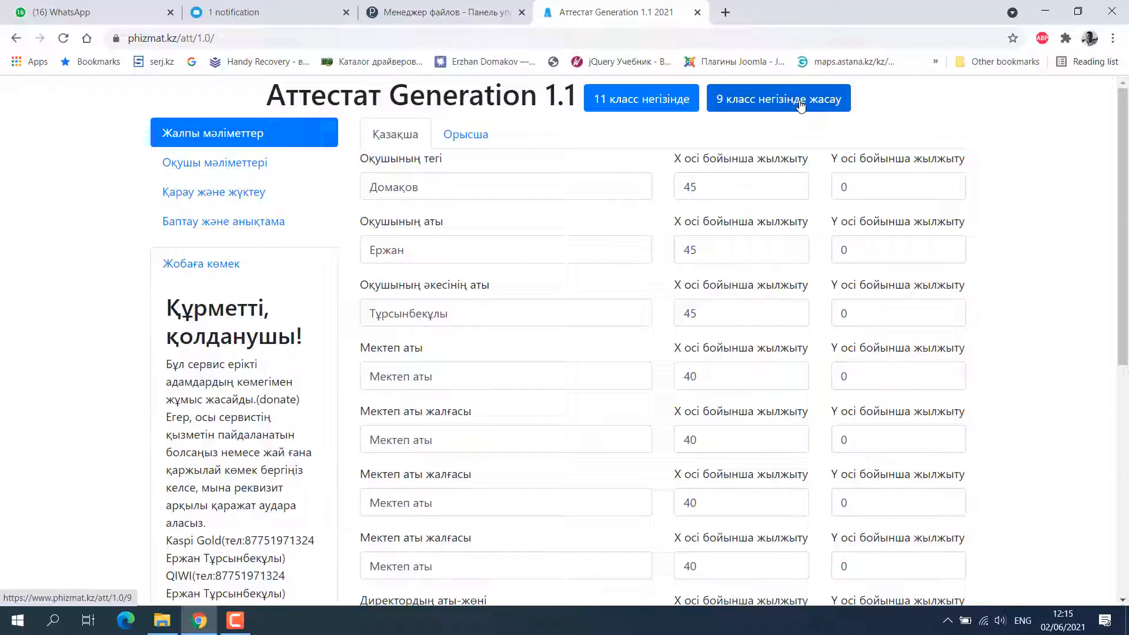
# Step: Look through the student data, "Қарау және жүктеу" and "Баптау және анықтама" sections, and read the usage instructions
pyautogui.click(229, 170)
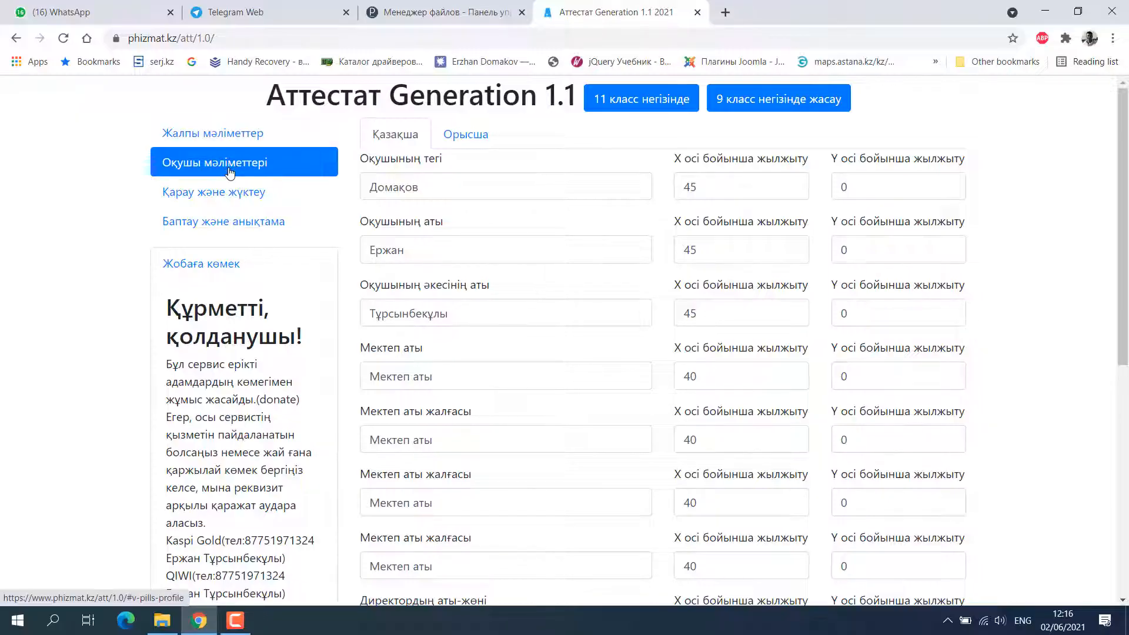
pyautogui.click(233, 195)
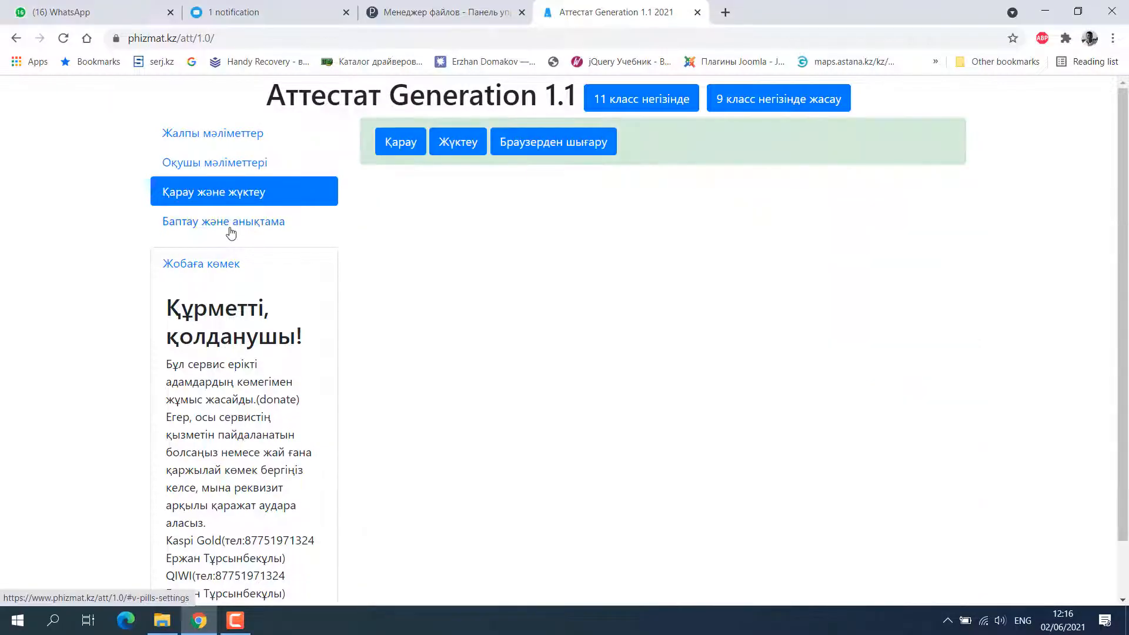
pyautogui.click(232, 223)
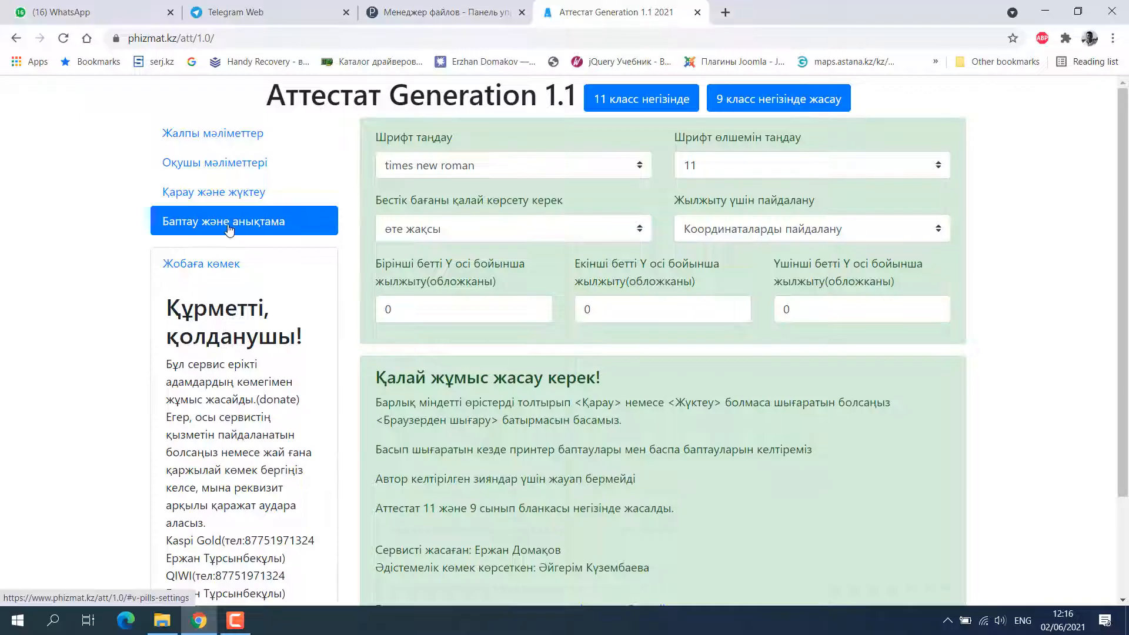
pyautogui.scroll(-3, 353, 253)
pyautogui.moveTo(378, 259); pyautogui.dragTo(664, 435)
pyautogui.click(667, 382)
pyautogui.scroll(1, 667, 379)
pyautogui.scroll(2, 667, 379)
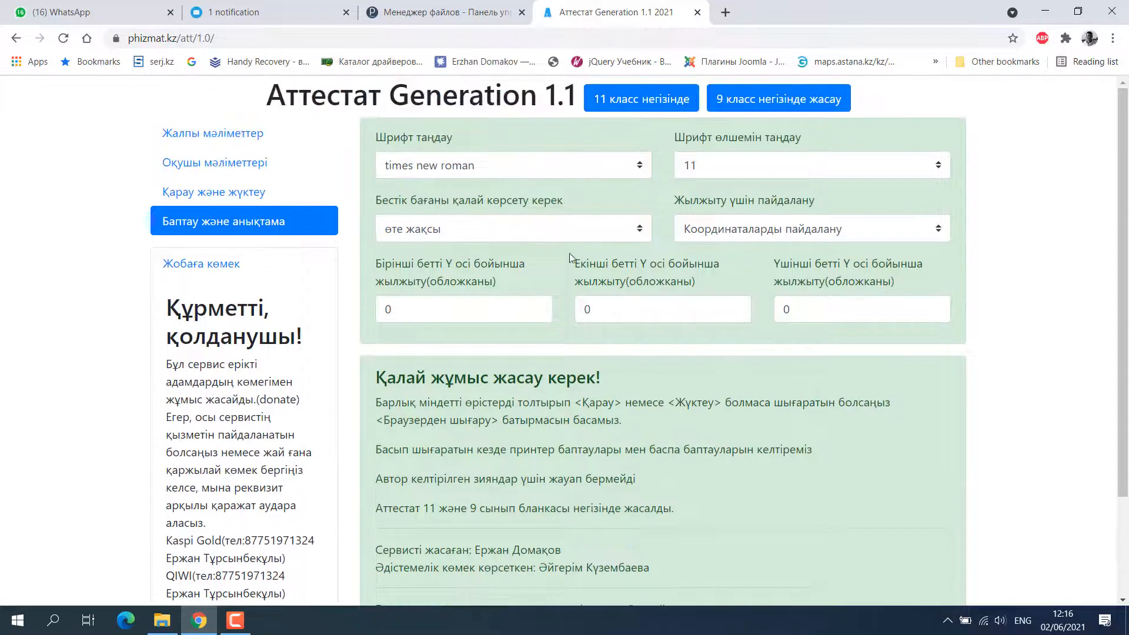
# Step: Examine the available fonts and font sizes in the certificate settings, keeping the current choices
pyautogui.click(441, 167)
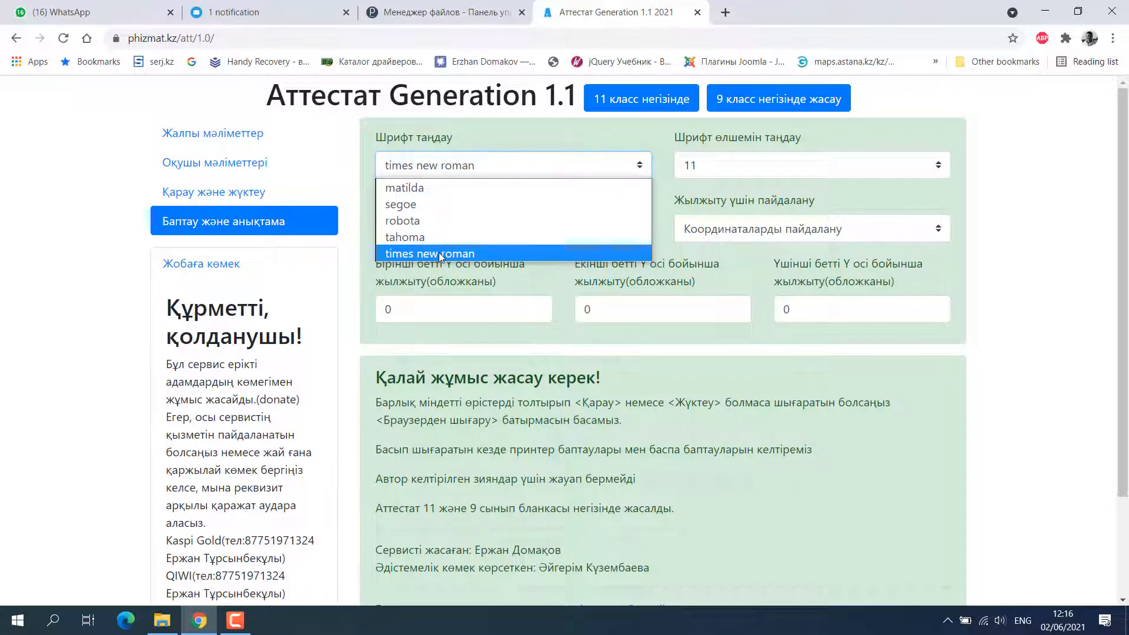
pyautogui.click(485, 137)
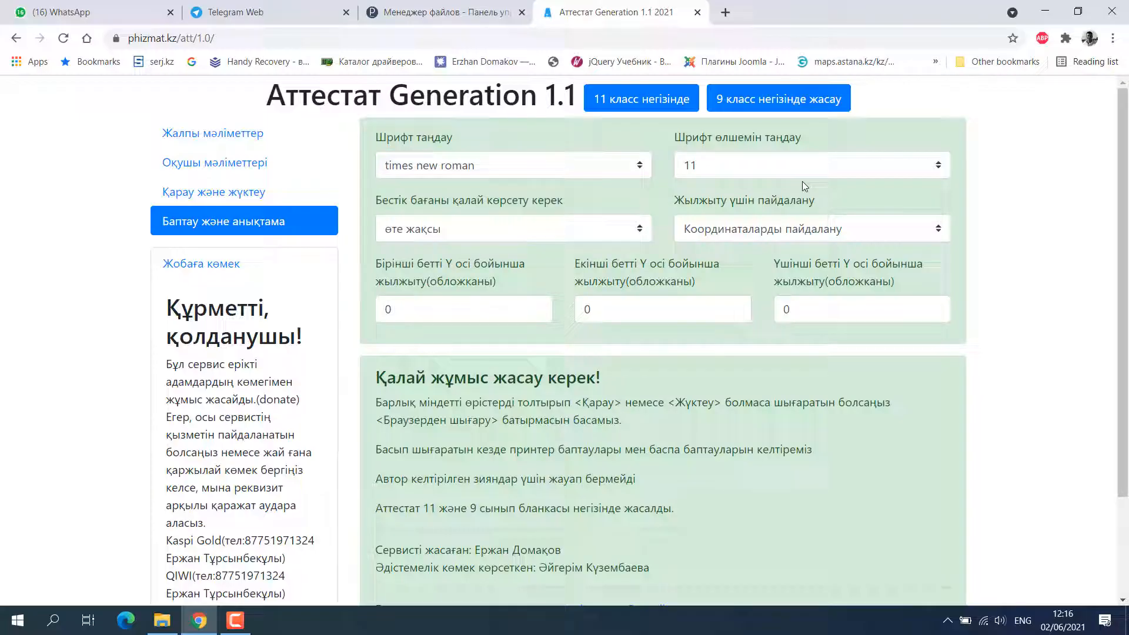
pyautogui.click(770, 169)
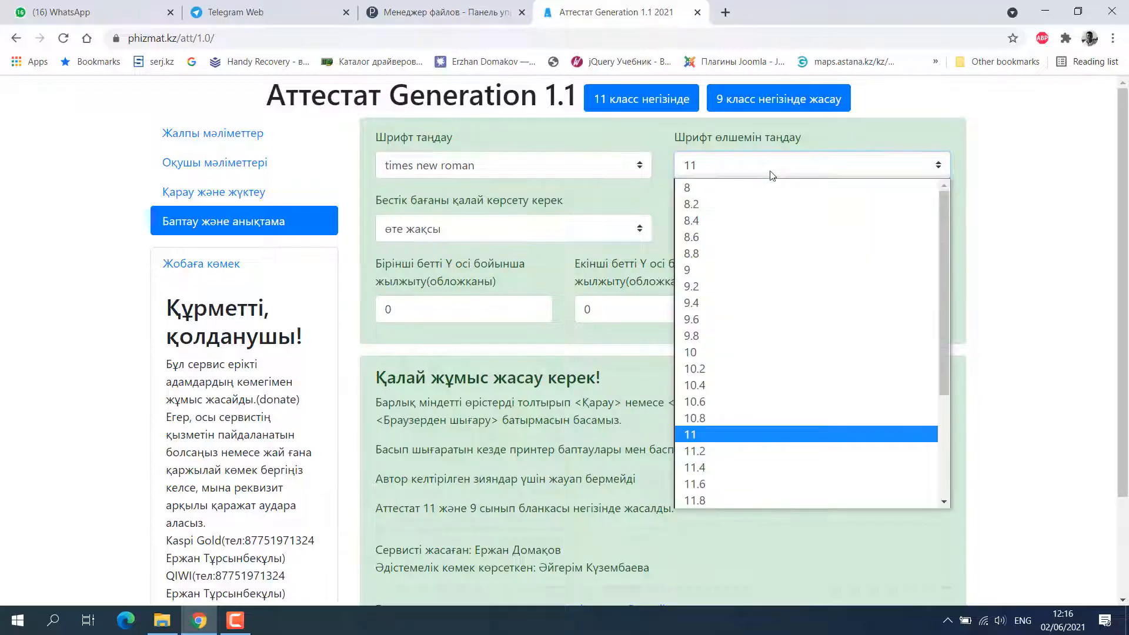
pyautogui.click(582, 169)
pyautogui.click(512, 135)
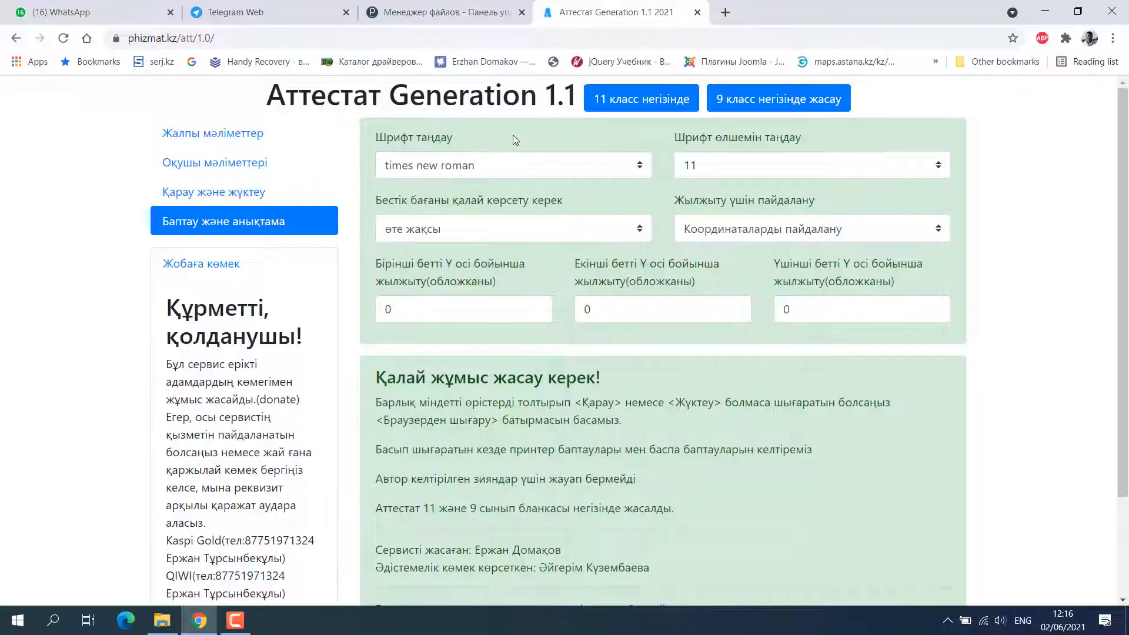
# Step: Examine the options for wording grade five and for shifting text, plus the three cover-page Y offset fields
pyautogui.click(558, 228)
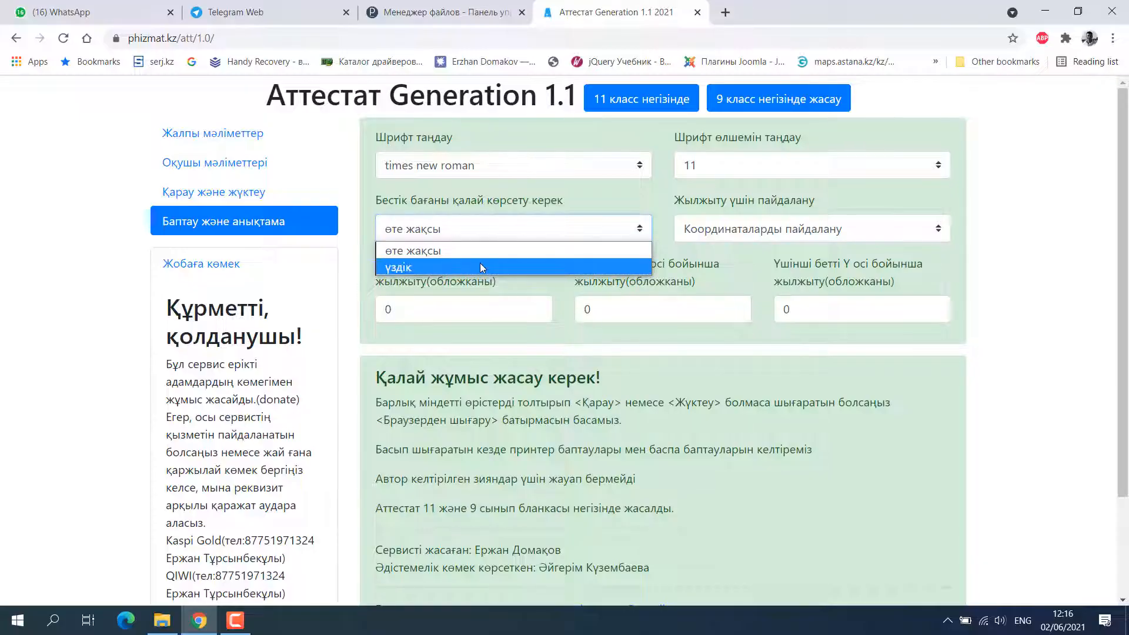
pyautogui.click(707, 202)
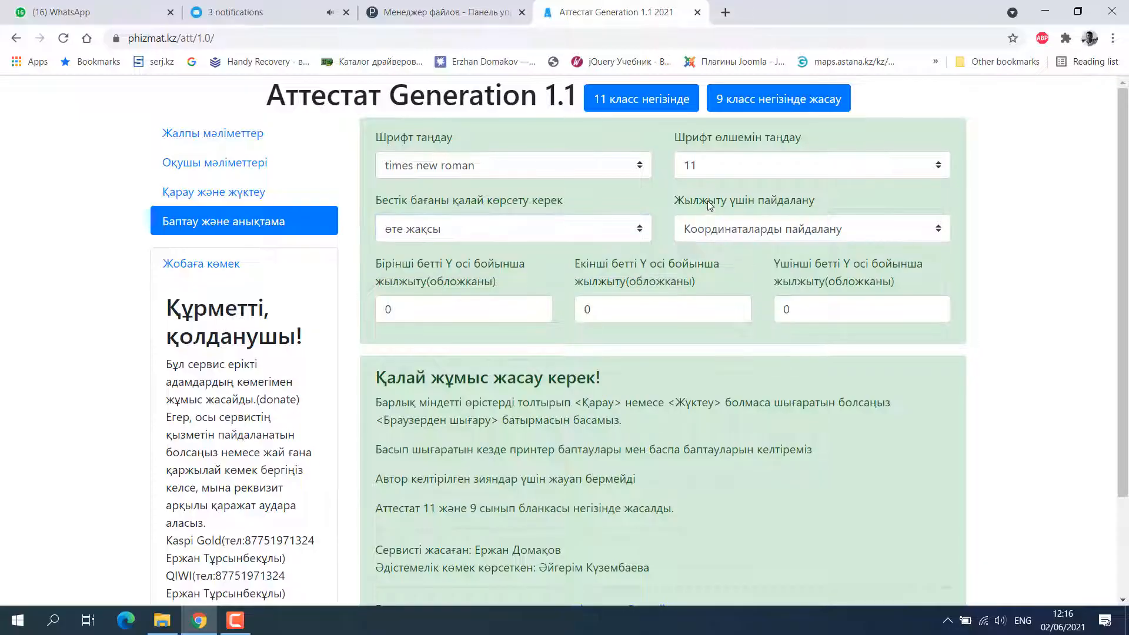
pyautogui.click(764, 229)
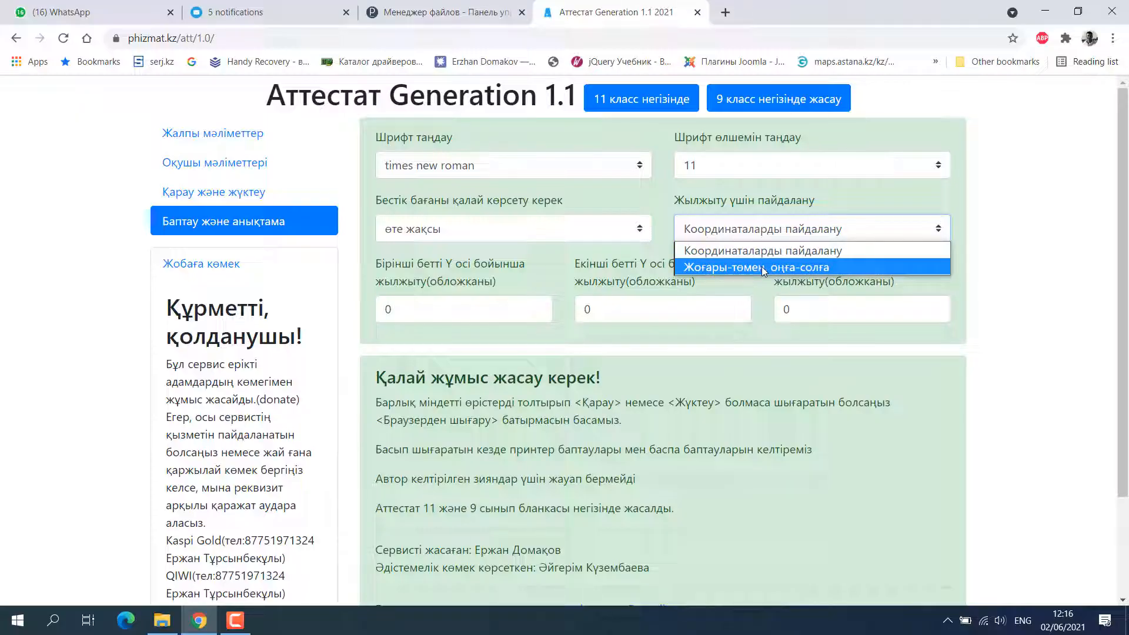
pyautogui.click(450, 272)
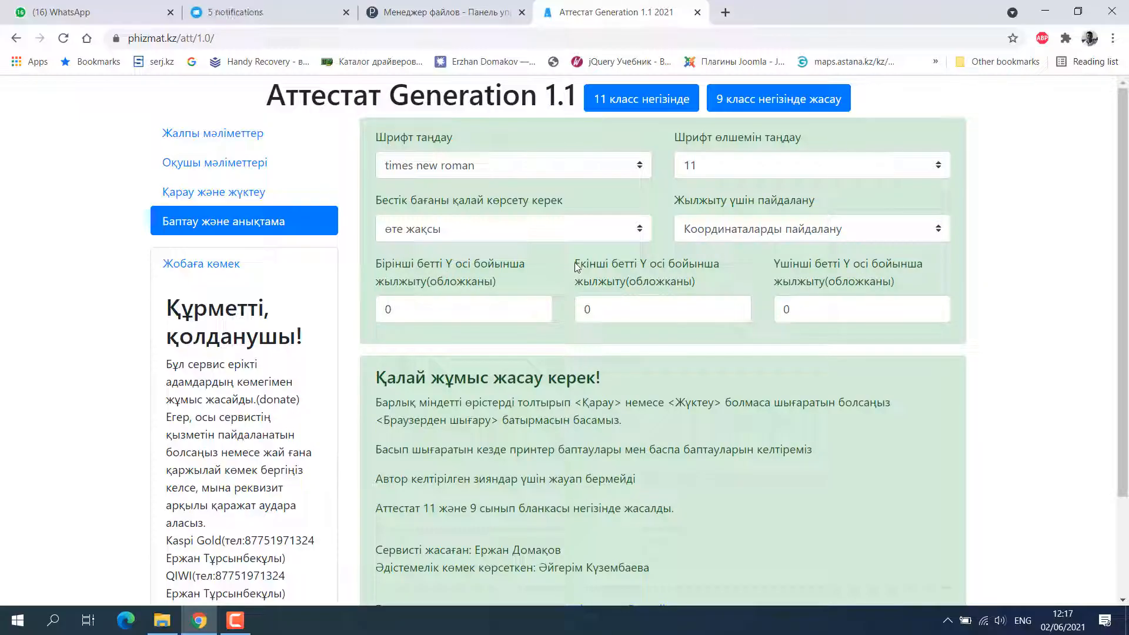
pyautogui.doubleClick(793, 309)
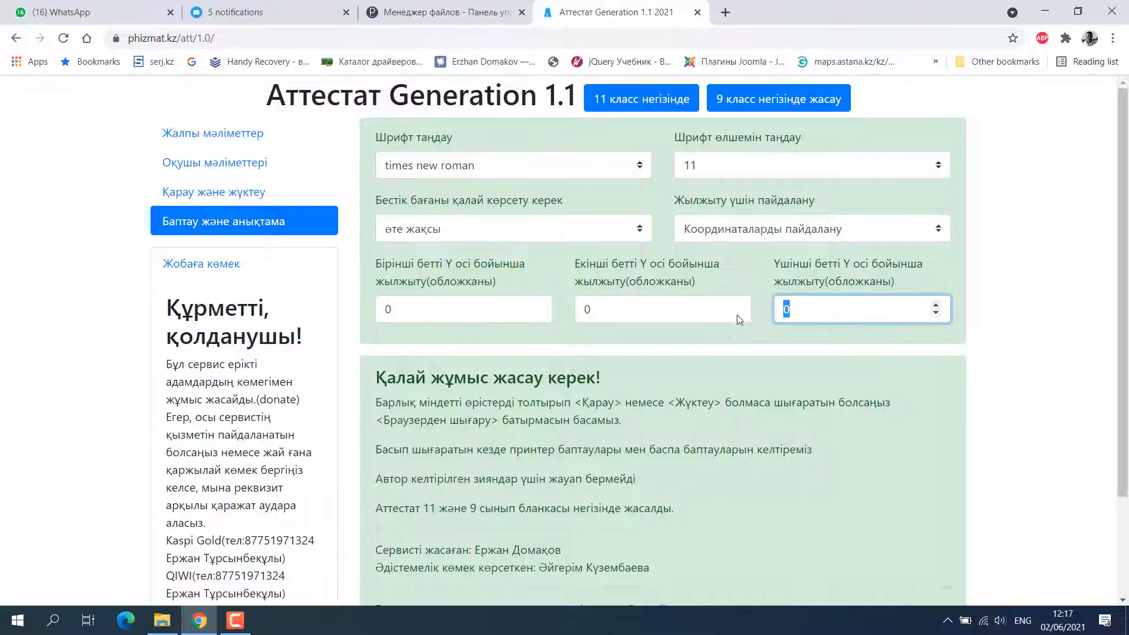
pyautogui.hotkey('shift', 'Tab')
pyautogui.hotkey('shift', 'Tab')
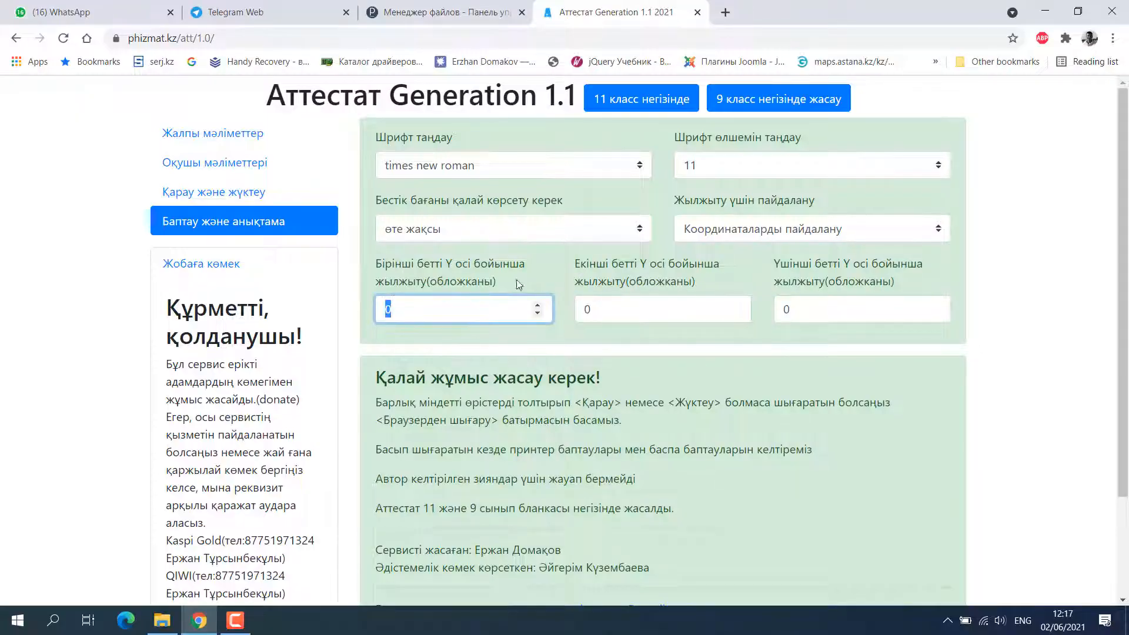
# Step: Review the Kazakh and Russian versions of the general data, including the Kazakh student name and school name fields
pyautogui.click(215, 137)
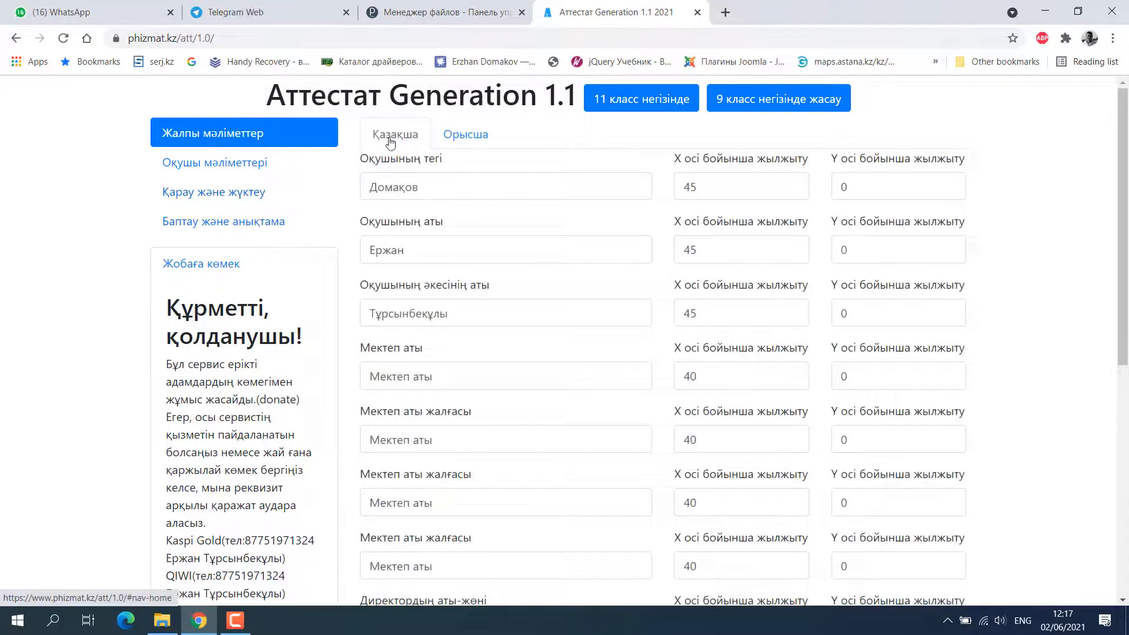
pyautogui.click(457, 140)
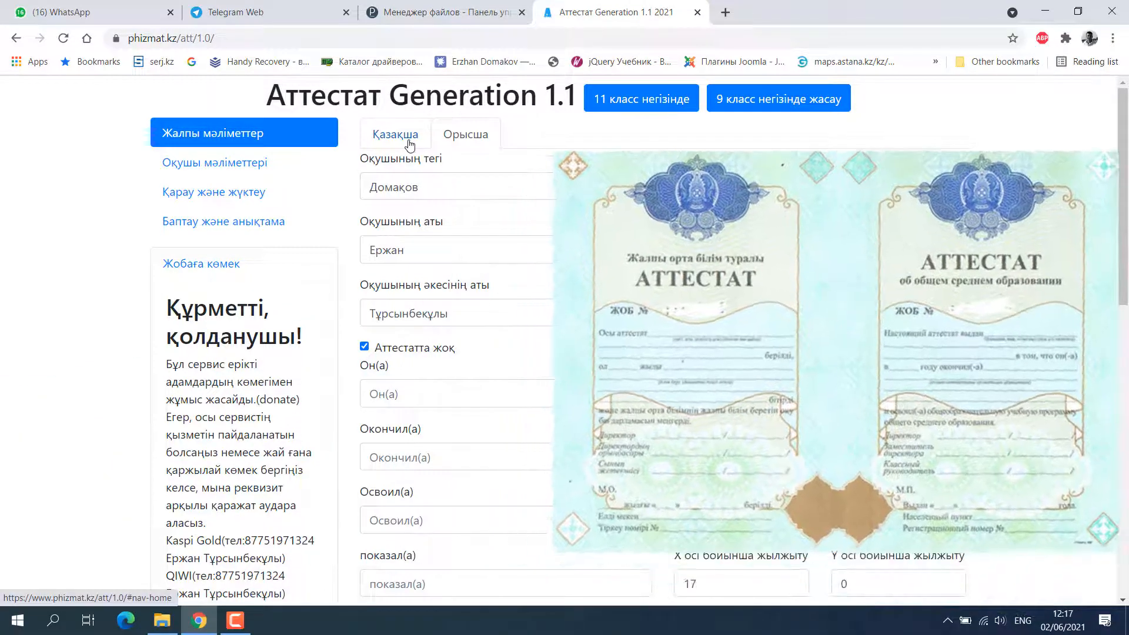
pyautogui.click(402, 139)
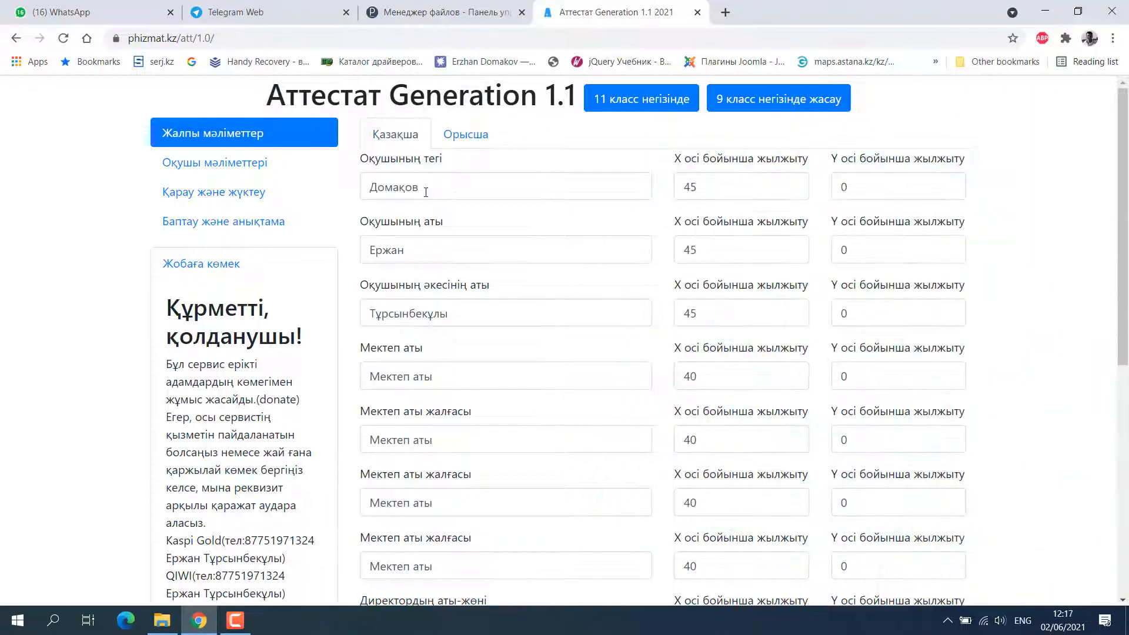
pyautogui.moveTo(425, 192); pyautogui.dragTo(365, 196)
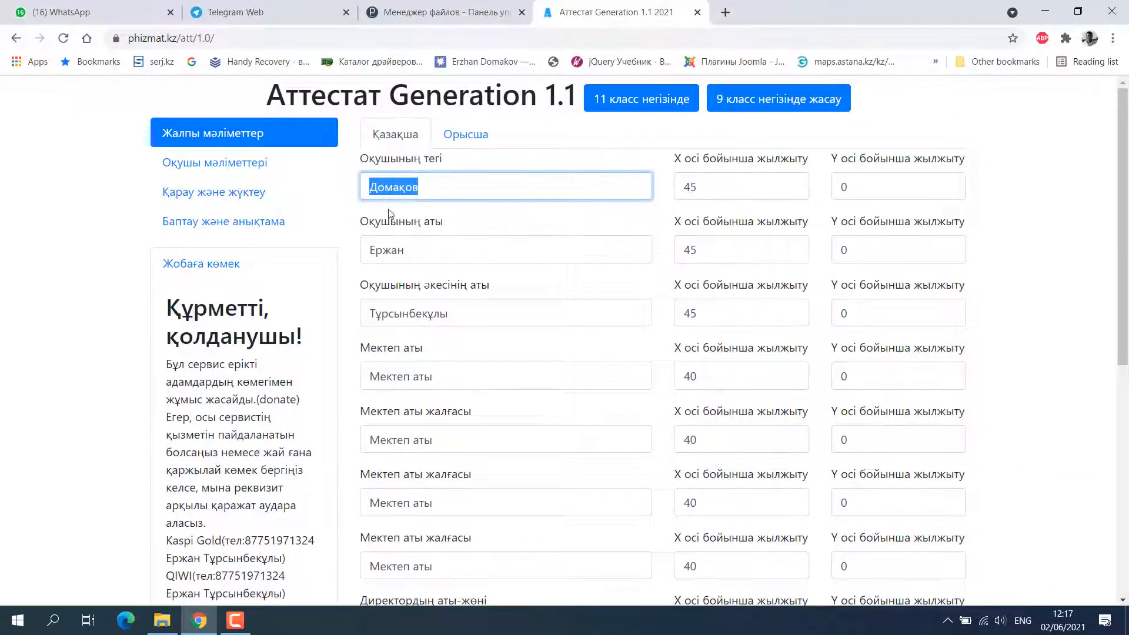
pyautogui.click(405, 252)
pyautogui.click(348, 284)
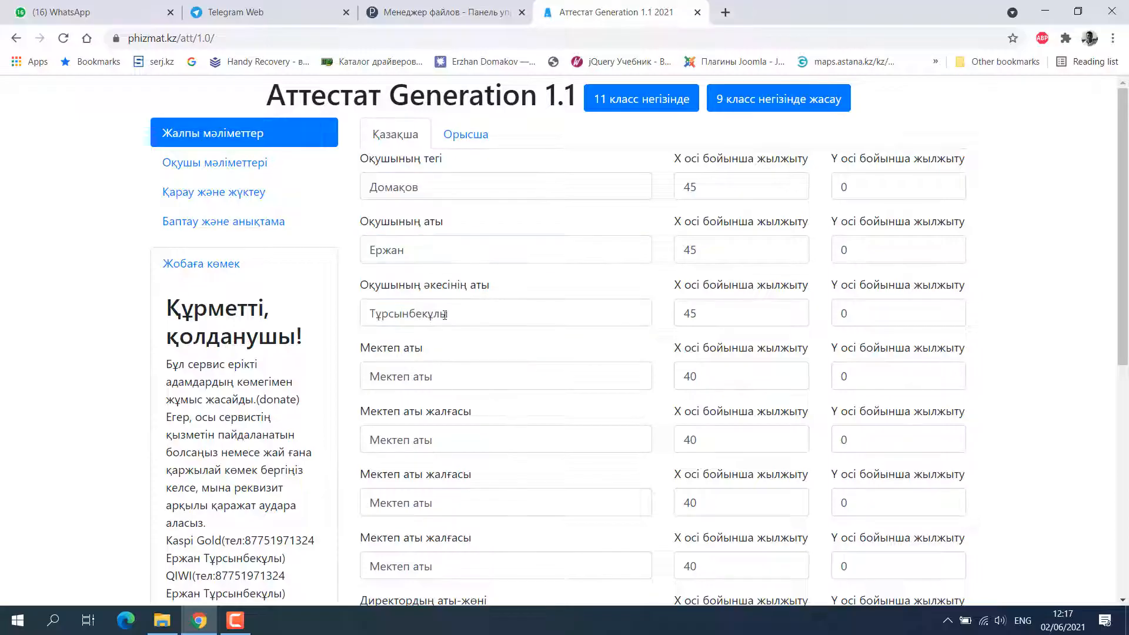
pyautogui.doubleClick(445, 314)
pyautogui.tripleClick(497, 378)
# Step: Replace the sample text in the first school name continuation field with its label, "Мектеп аты жалғасы"
pyautogui.scroll(-3, 482, 353)
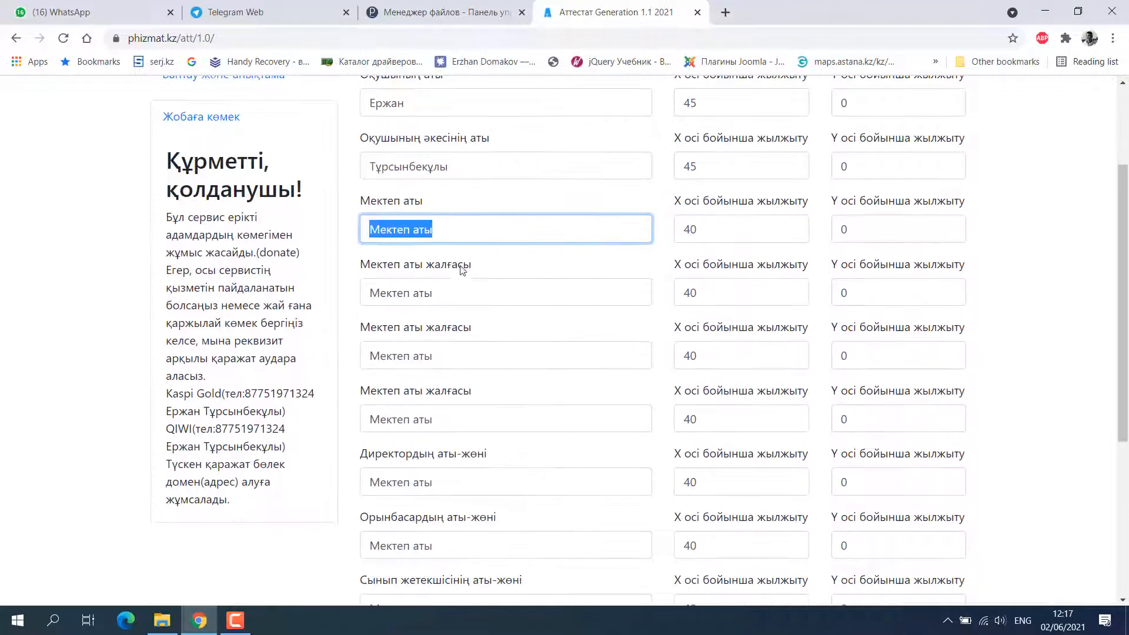
pyautogui.moveTo(468, 267); pyautogui.dragTo(363, 266)
pyautogui.hotkey('ctrl', 'c')
pyautogui.moveTo(433, 293); pyautogui.dragTo(333, 300)
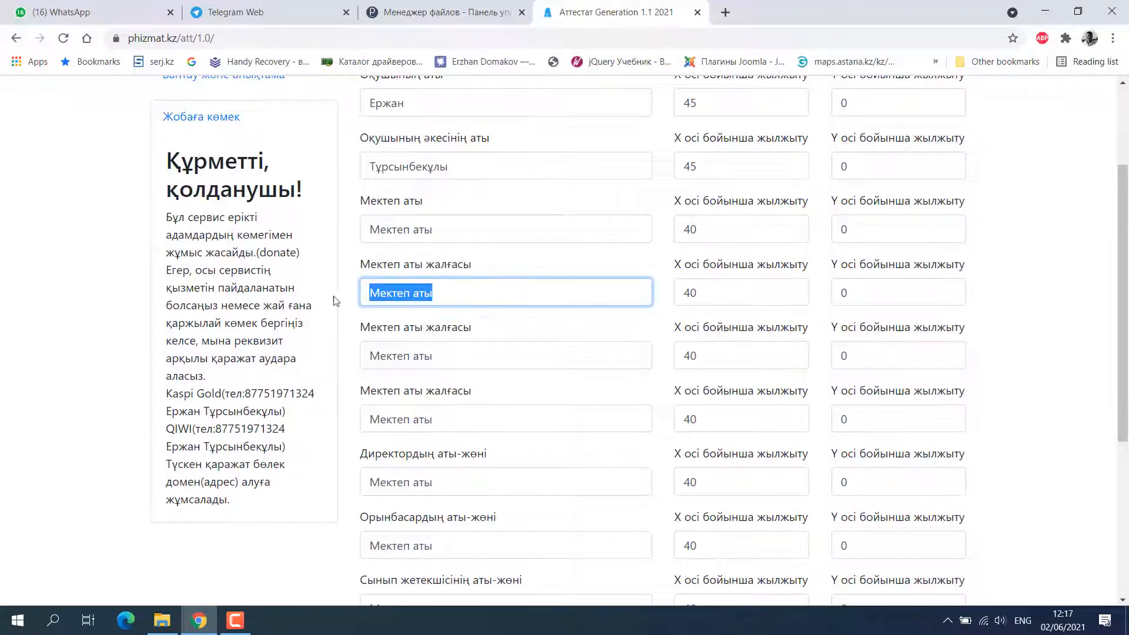
pyautogui.hotkey('ctrl', 'v')
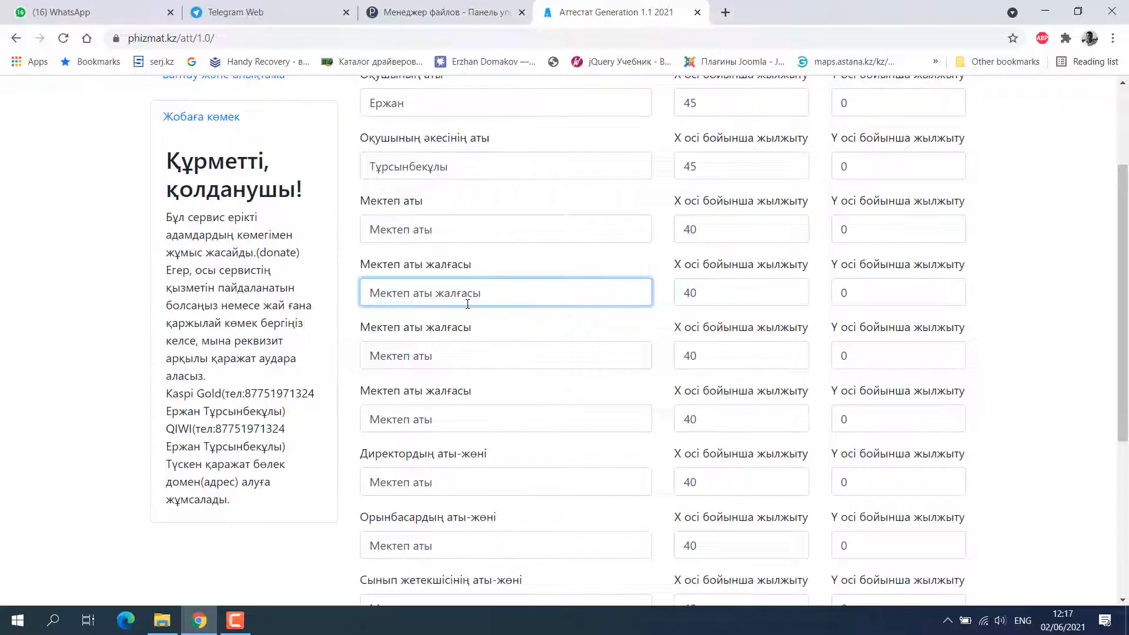
# Step: Fill the second and third school name continuation fields with their label text, "Мектеп аты жалғасы"
pyautogui.moveTo(477, 328); pyautogui.dragTo(360, 328)
pyautogui.hotkey('ctrl', 'c')
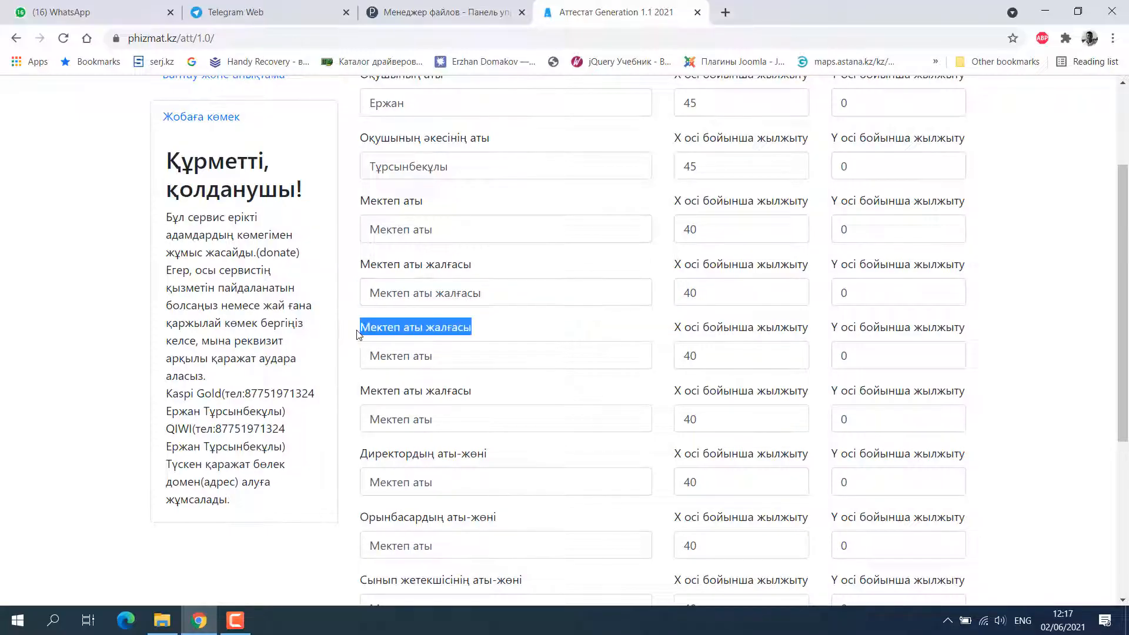
pyautogui.tripleClick(445, 358)
pyautogui.hotkey('ctrl', 'v')
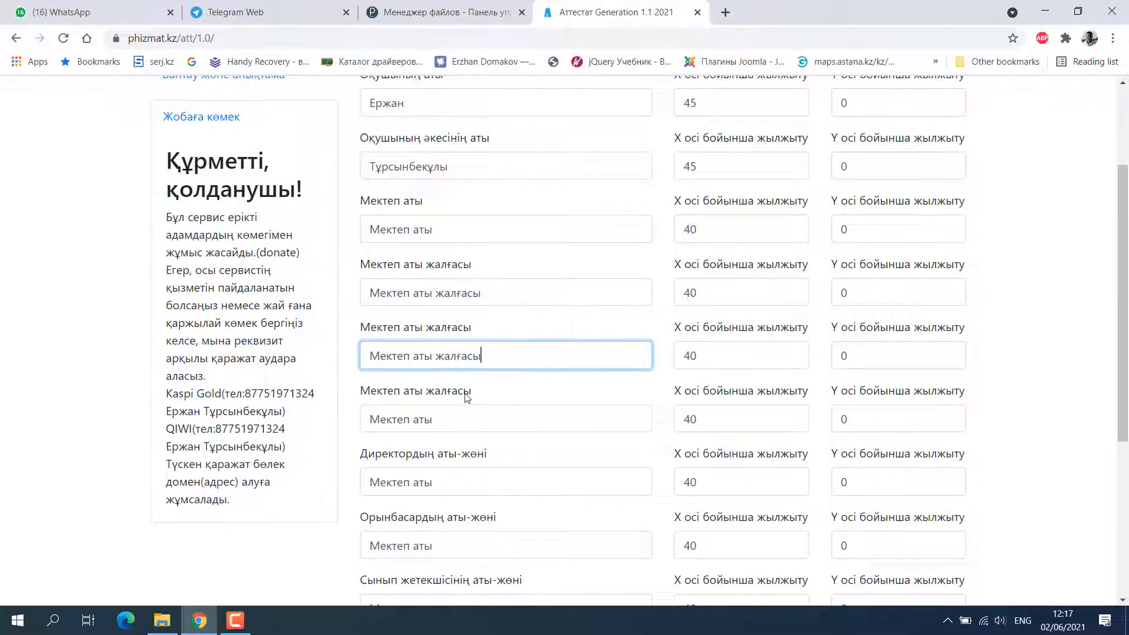
pyautogui.moveTo(474, 391); pyautogui.dragTo(350, 393)
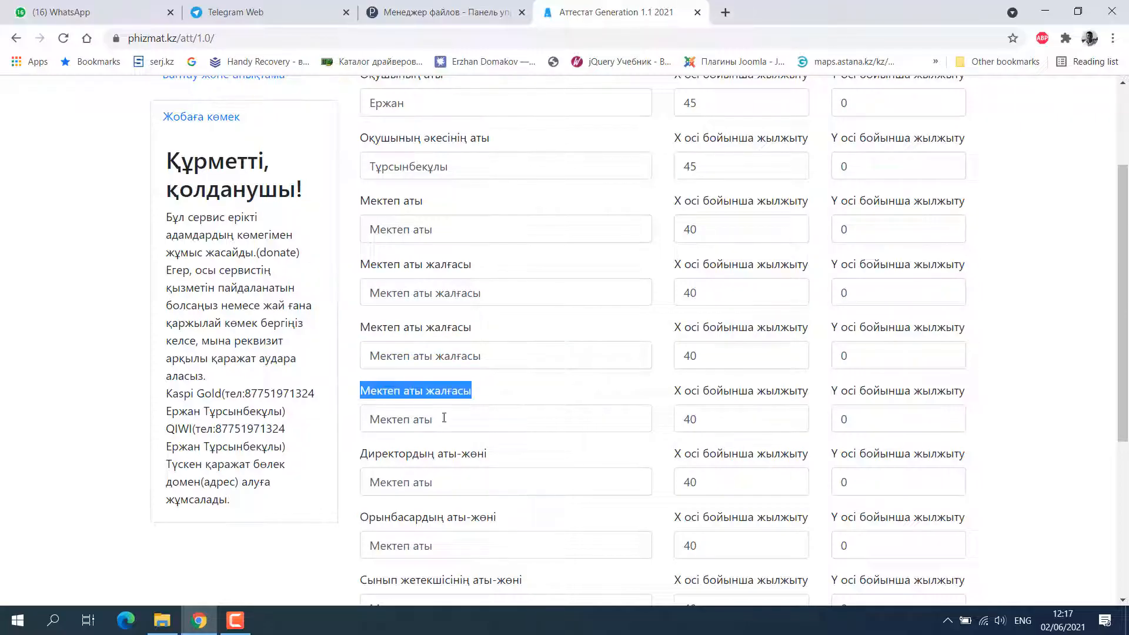
pyautogui.tripleClick(372, 419)
pyautogui.hotkey('ctrl', 'v')
# Step: Fill the director and deputy name fields with their label texts, "Директордың аты-жөні" and "Орынбасардың аты-жөні"
pyautogui.moveTo(486, 465); pyautogui.dragTo(361, 454)
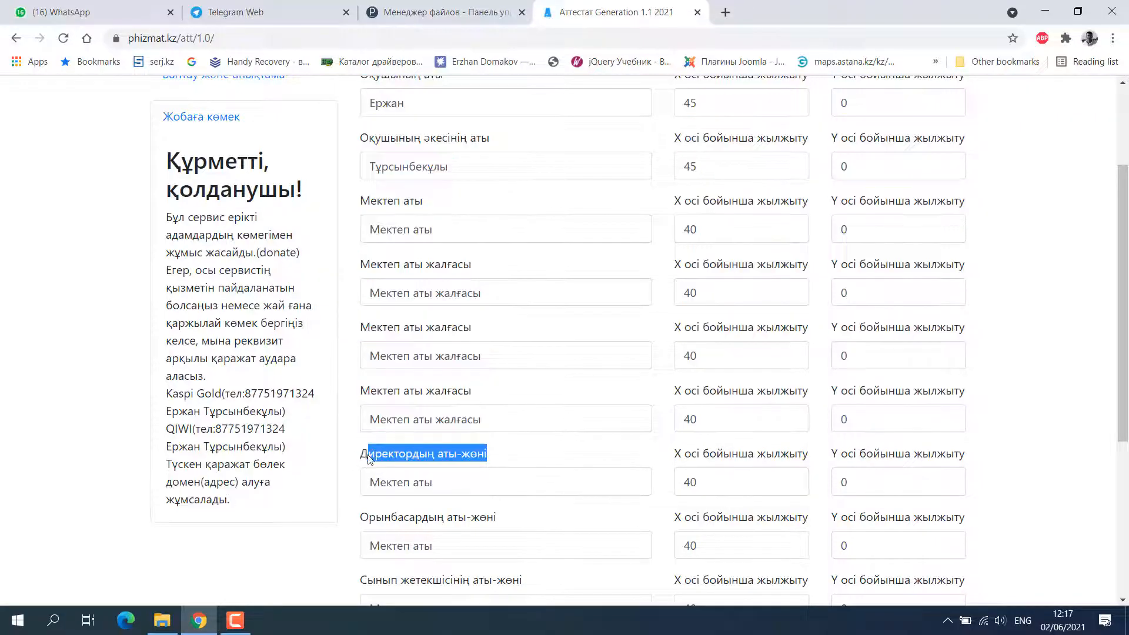
pyautogui.hotkey('ctrl', 'c')
pyautogui.tripleClick(435, 481)
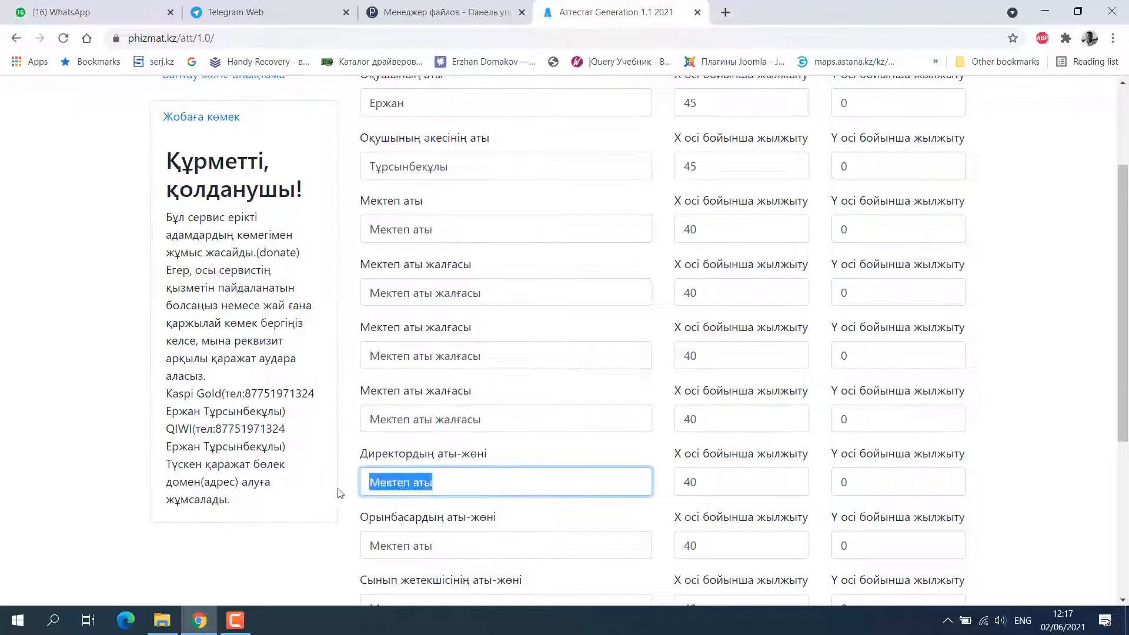
pyautogui.hotkey('ctrl', 'v')
pyautogui.scroll(-2, 502, 468)
pyautogui.moveTo(501, 375); pyautogui.dragTo(363, 369)
pyautogui.hotkey('ctrl', 'c')
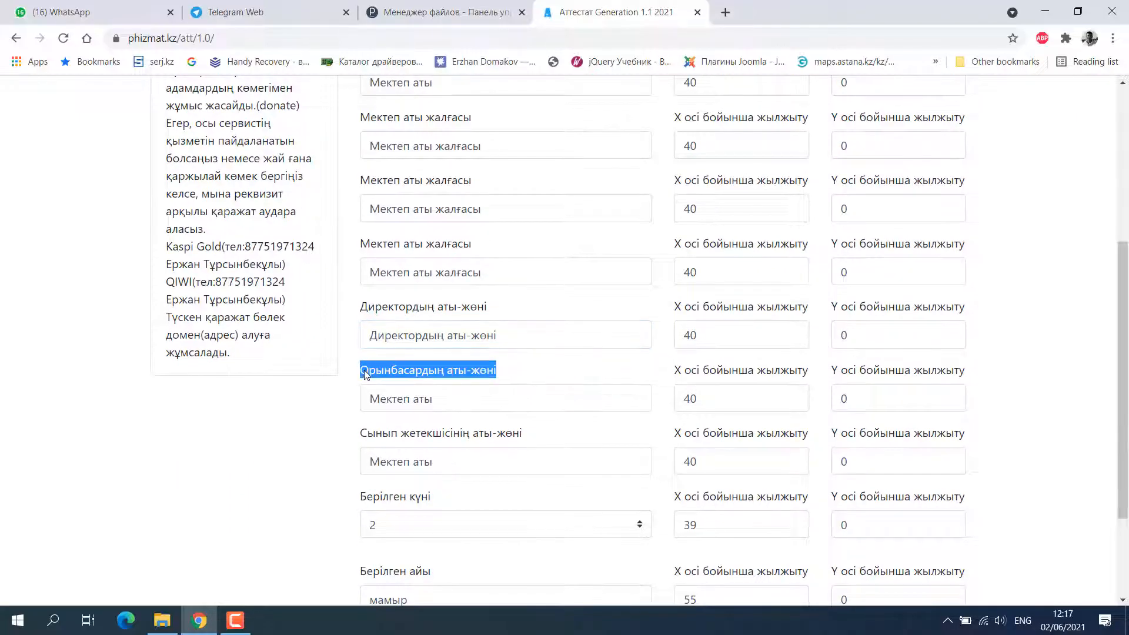
pyautogui.tripleClick(430, 399)
pyautogui.hotkey('ctrl', 'v')
# Step: Replace the sample text in the Kazakh version's class teacher name field with its label, "Сынып жетекшісінің аты-жөні"
pyautogui.moveTo(522, 433); pyautogui.dragTo(353, 433)
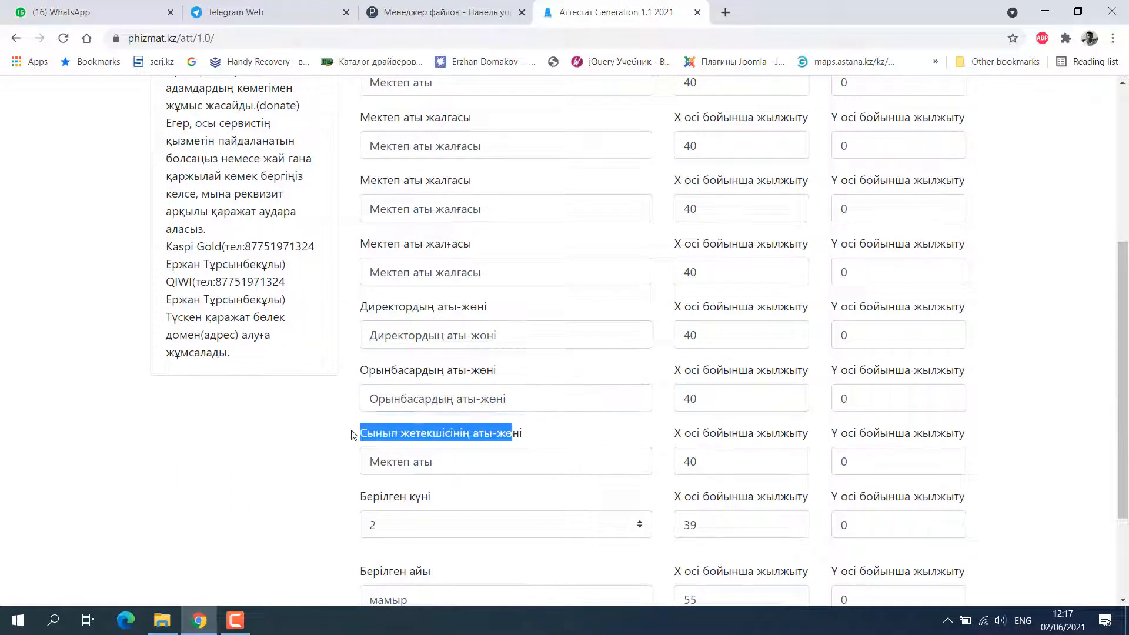
pyautogui.tripleClick(477, 439)
pyautogui.hotkey('ctrl', 'c')
pyautogui.tripleClick(453, 461)
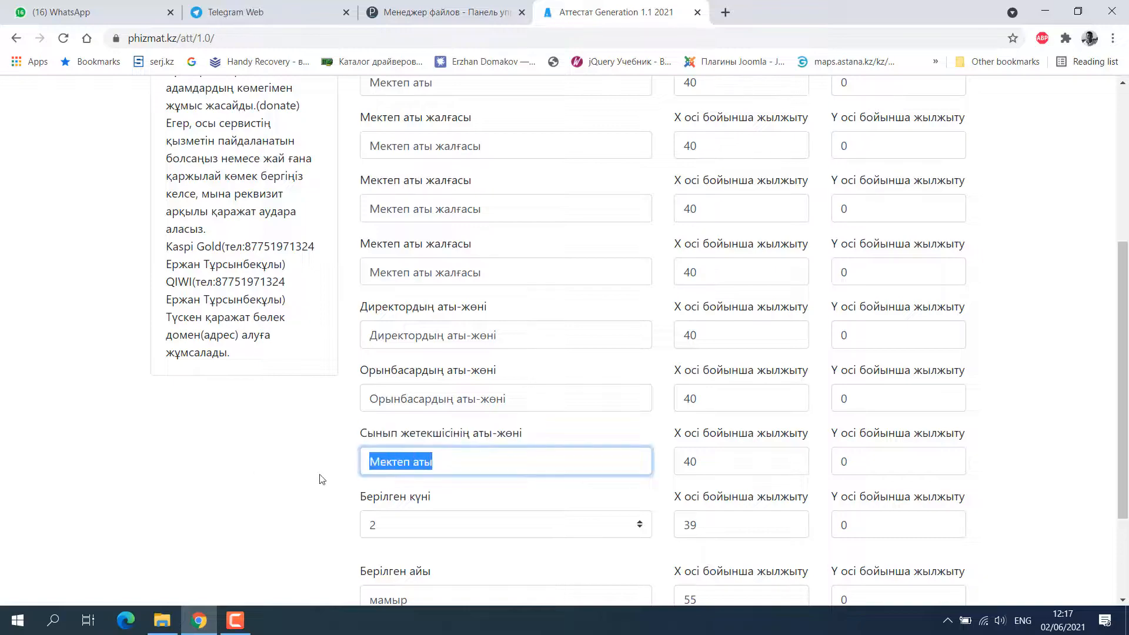
pyautogui.hotkey('ctrl', 'v')
# Step: Set the Kazakh version's issue day to 7 and the issue month to "маусым"
pyautogui.scroll(-2, 510, 443)
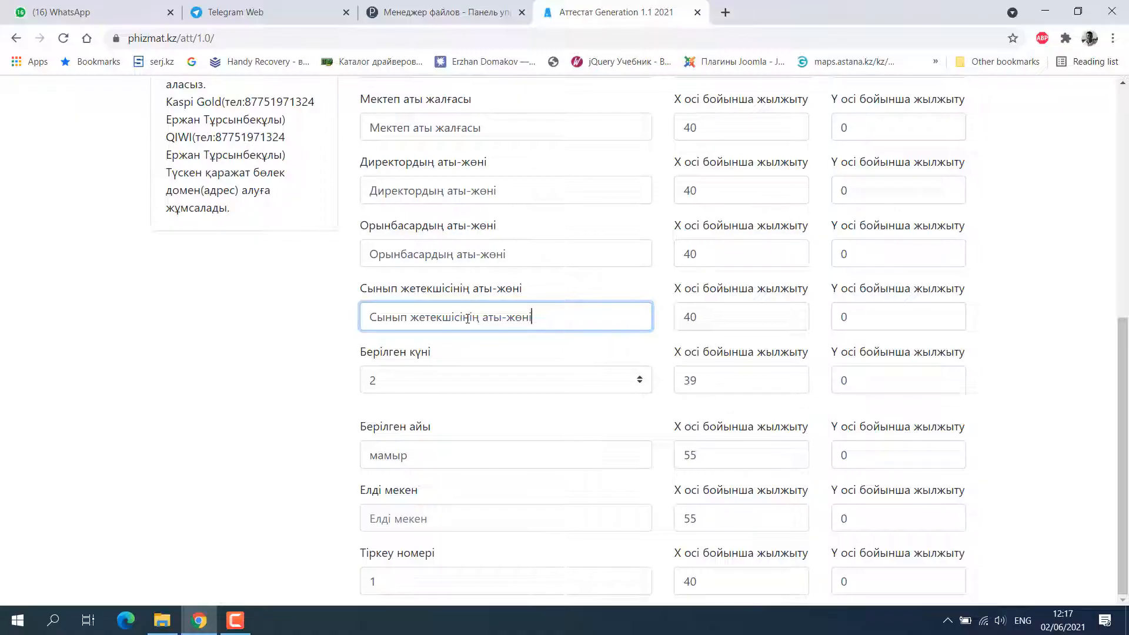
pyautogui.click(457, 380)
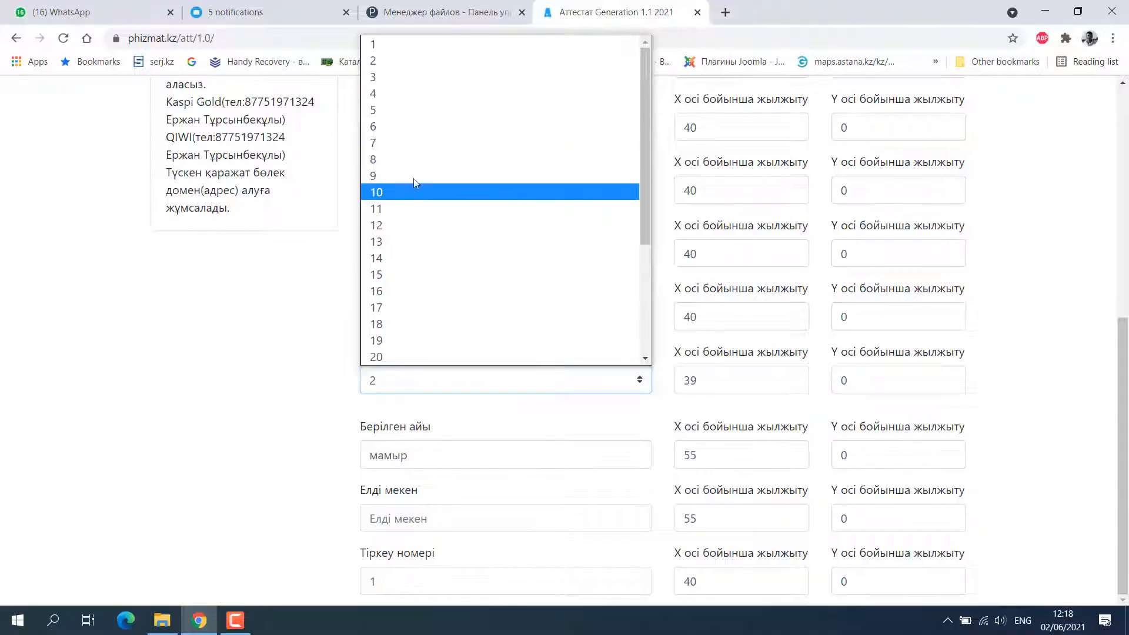
pyautogui.click(407, 144)
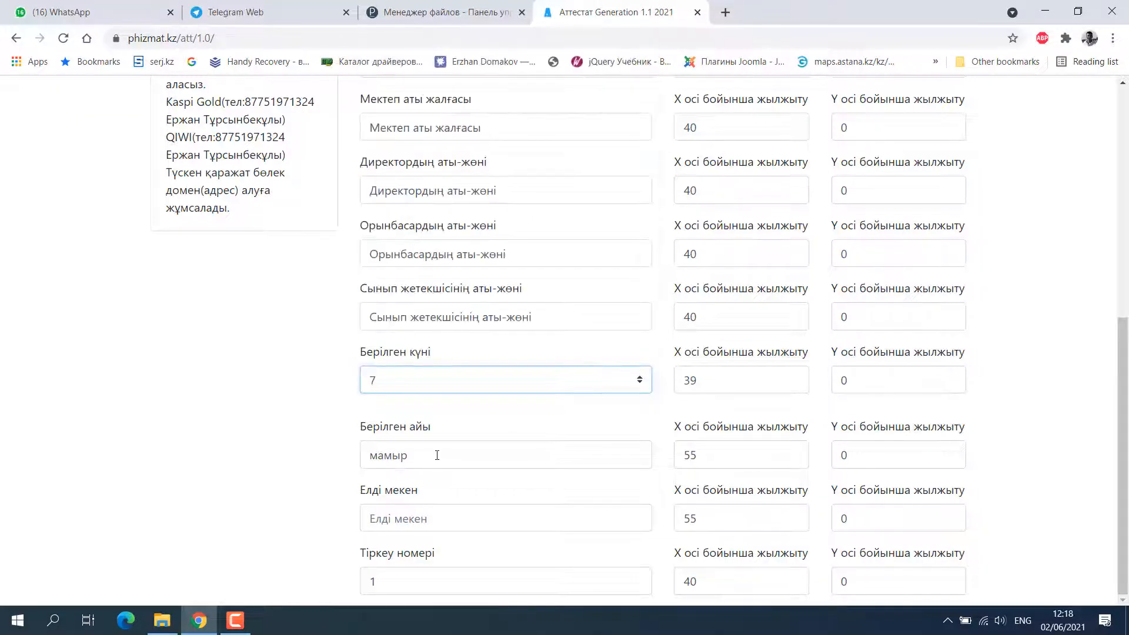
pyautogui.moveTo(401, 456); pyautogui.dragTo(459, 461)
pyautogui.press('BackSpace')
pyautogui.press('BackSpace')
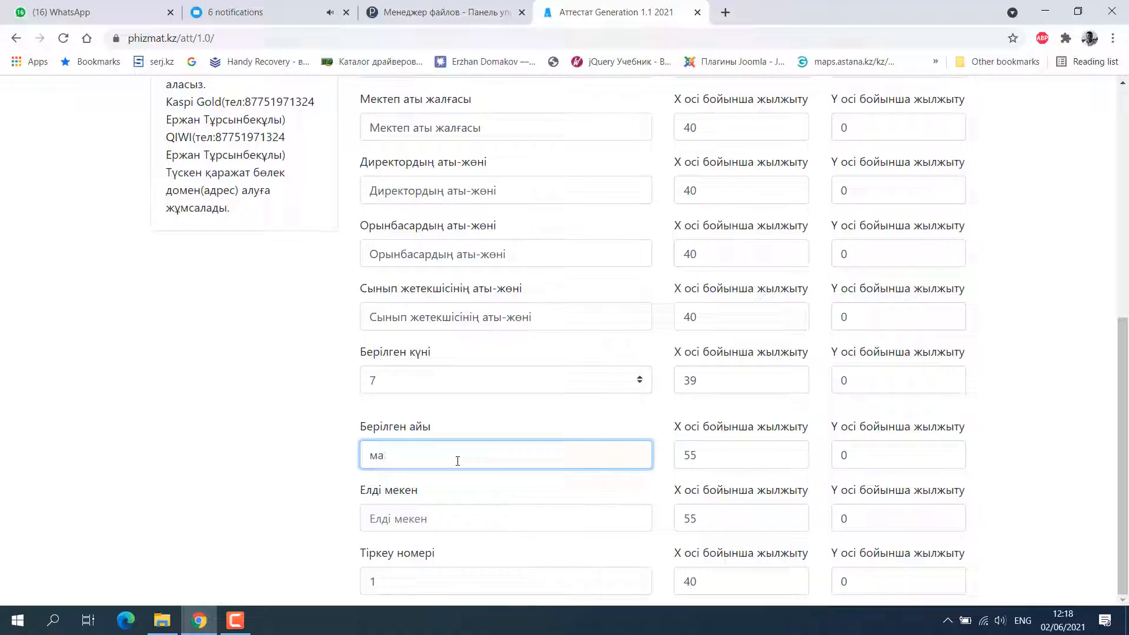
pyautogui.write('мыр')
pyautogui.press('BackSpace')
pyautogui.press('BackSpace')
pyautogui.press('BackSpace')
pyautogui.hotkey('alt', 'shift')
pyautogui.write('усым')
# Step: Enter "Ақтөбе қаласы" as the settlement in the Kazakh version
pyautogui.click(423, 520)
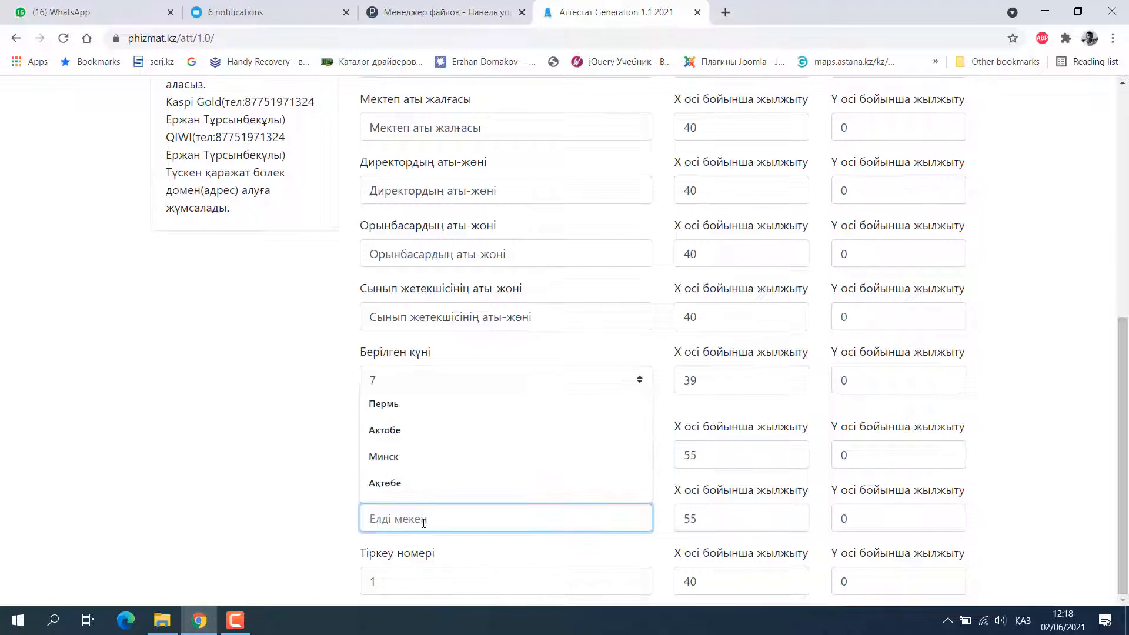
pyautogui.press('Up')
pyautogui.press('Return')
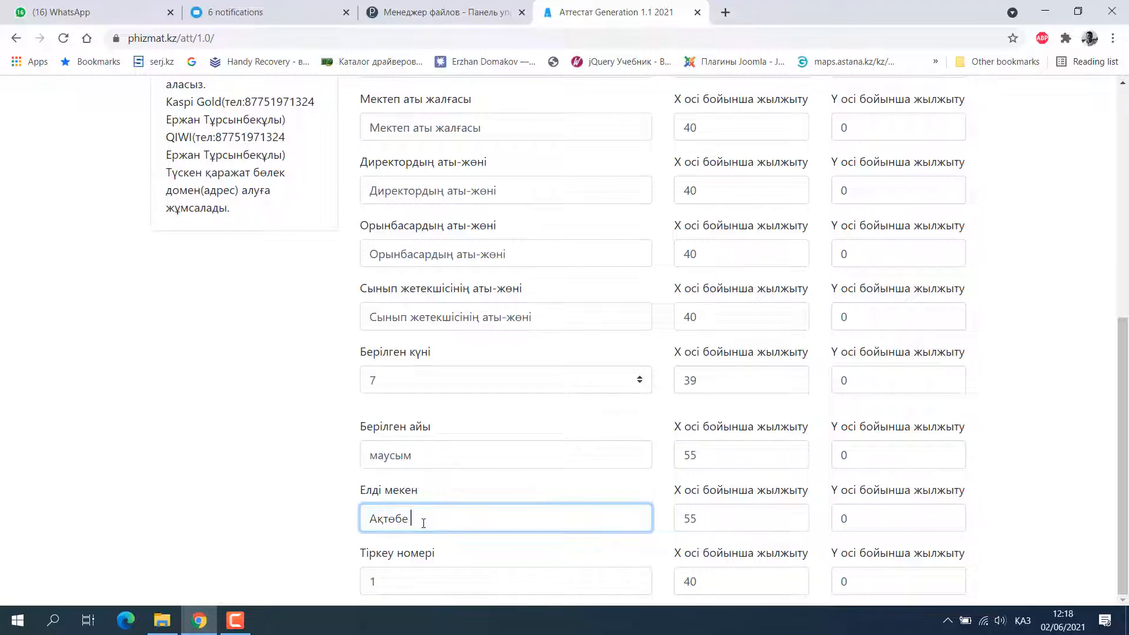
pyautogui.write('қаласы')
pyautogui.doubleClick(374, 582)
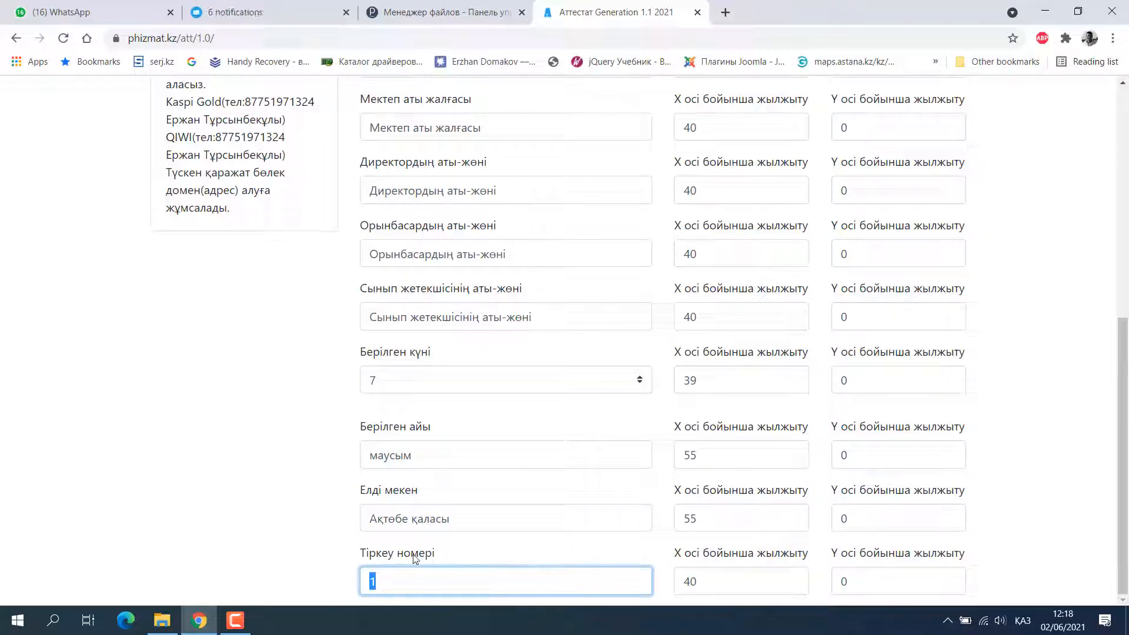
# Step: Open the Russian version of the general data and examine the patronymic field and the "Аттестатта жоқ" option
pyautogui.scroll(8, 433, 532)
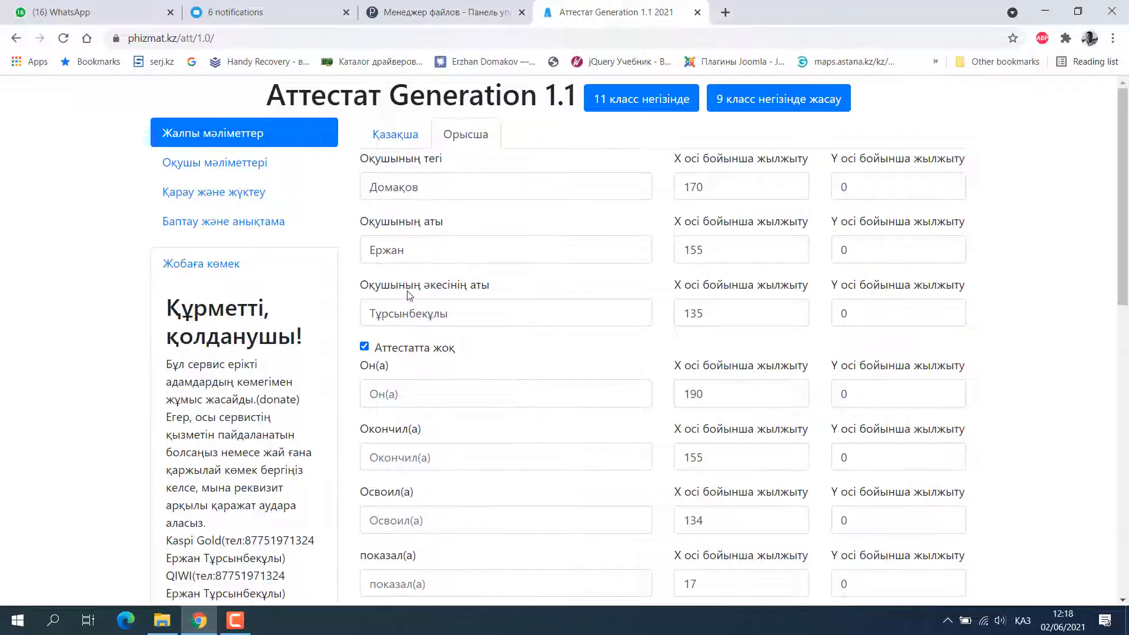
pyautogui.moveTo(427, 315); pyautogui.dragTo(434, 314)
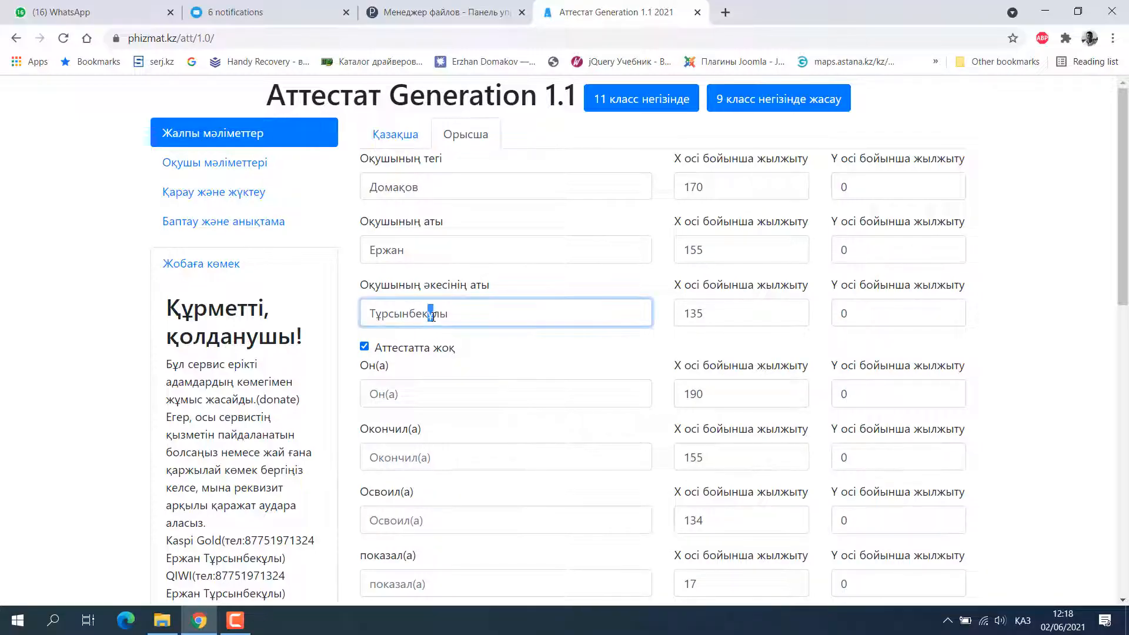
pyautogui.scroll(-2, 469, 354)
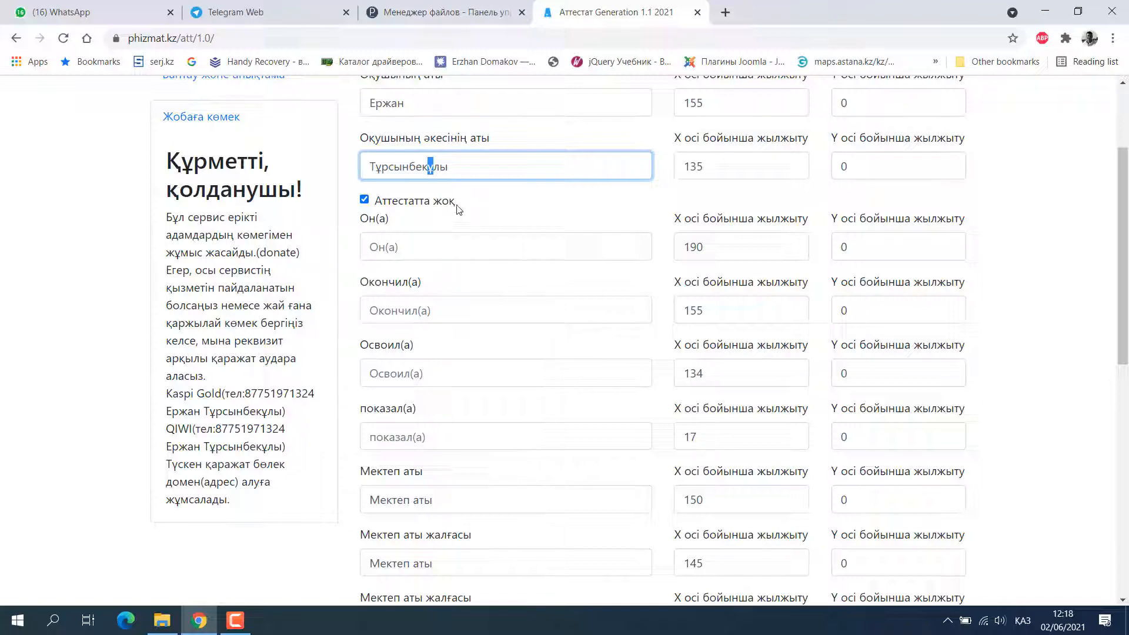
pyautogui.moveTo(457, 206); pyautogui.dragTo(370, 201)
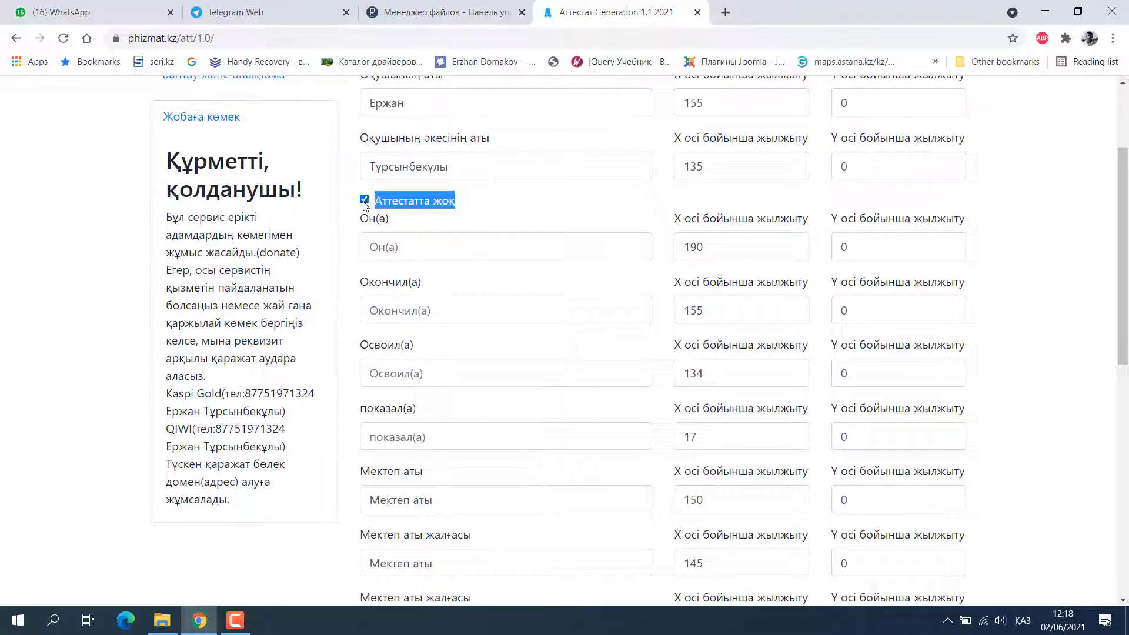
# Step: Enter "а" in the Он(а), Окончил(а), Освоил(а) and показал(а) fields, and clear the "Аттестатта жоқ" option
pyautogui.click(379, 248)
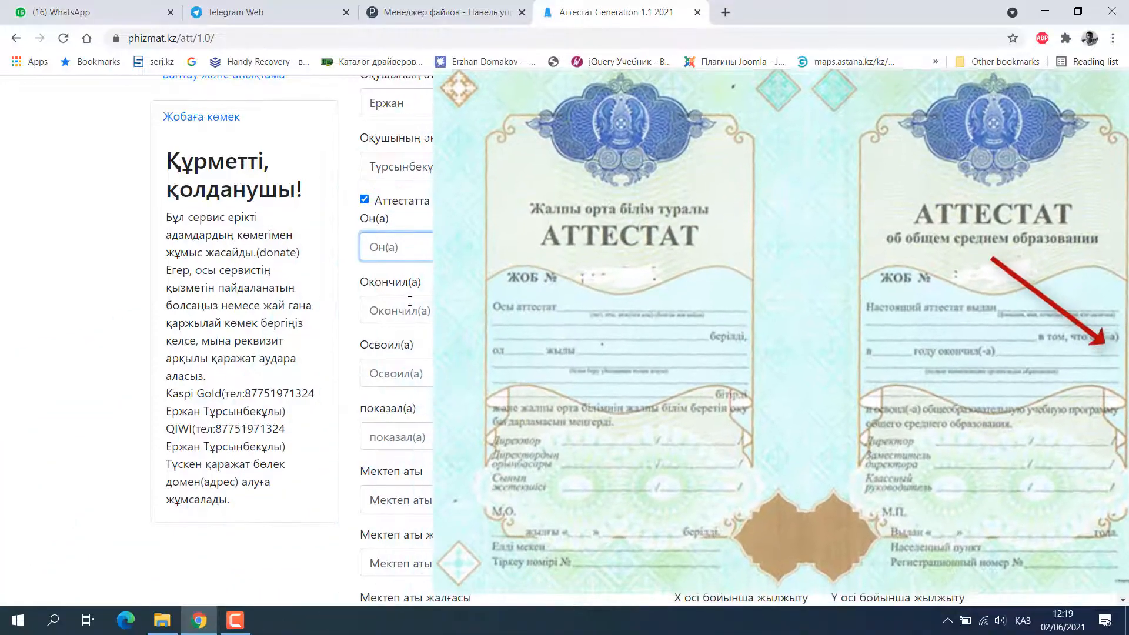
pyautogui.click(410, 301)
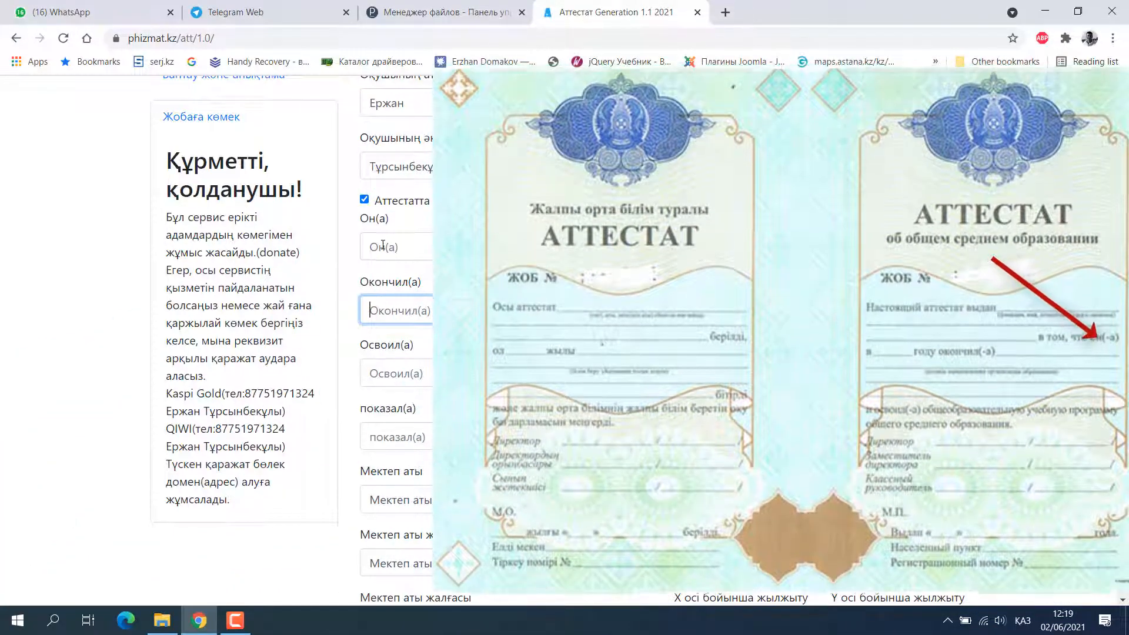
pyautogui.click(383, 245)
pyautogui.write('a')
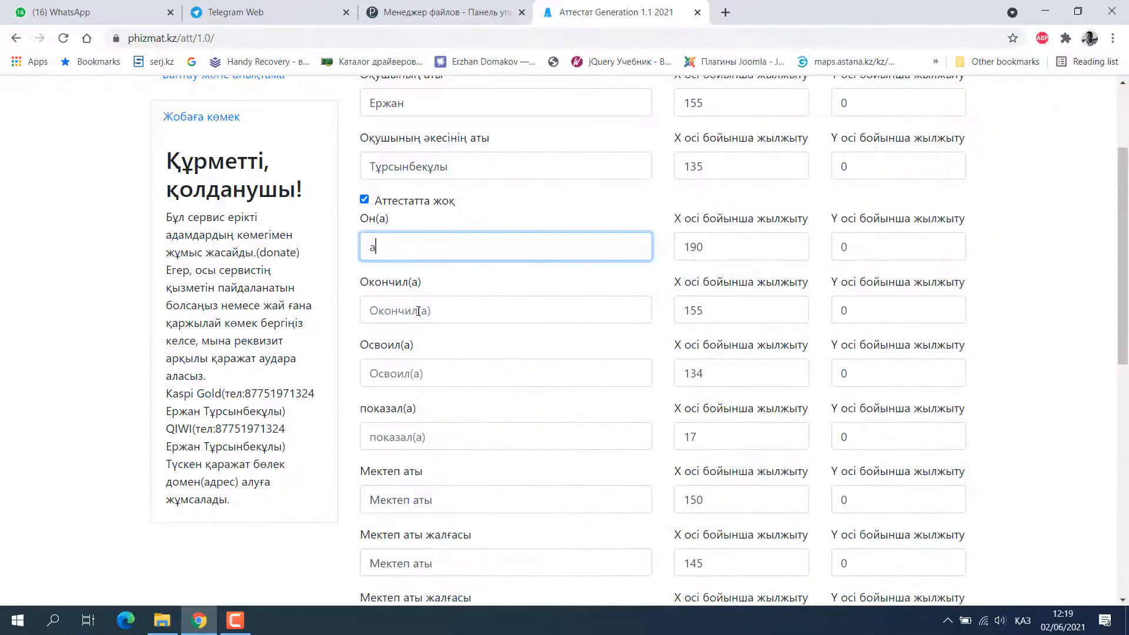
pyautogui.click(418, 311)
pyautogui.write('a')
pyautogui.click(405, 374)
pyautogui.write('a')
pyautogui.click(408, 435)
pyautogui.write('a')
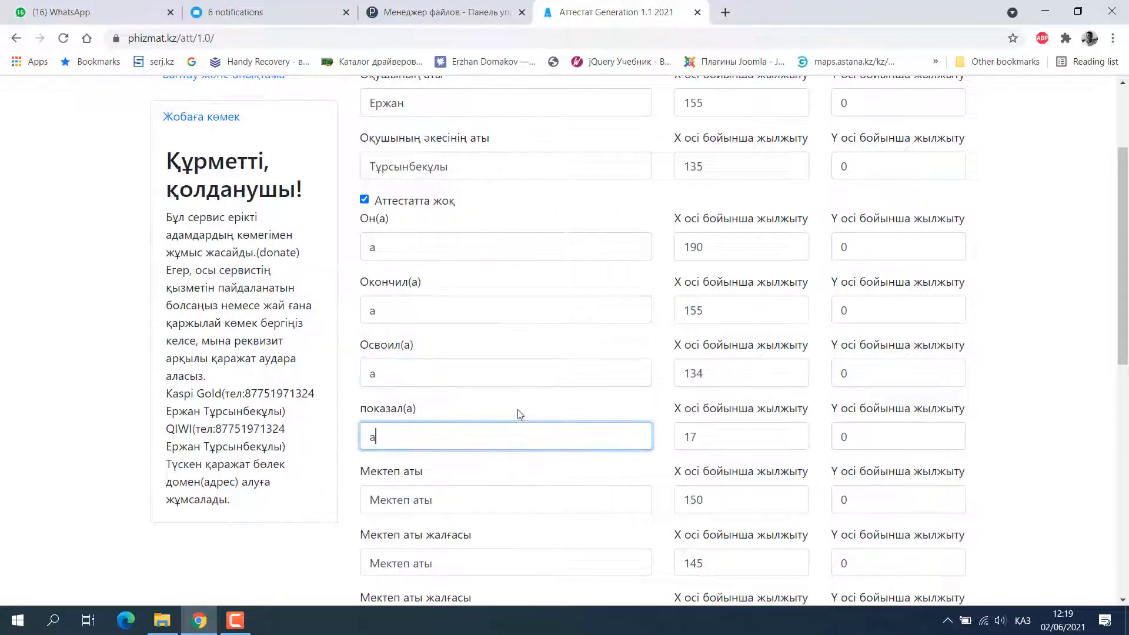
pyautogui.click(364, 200)
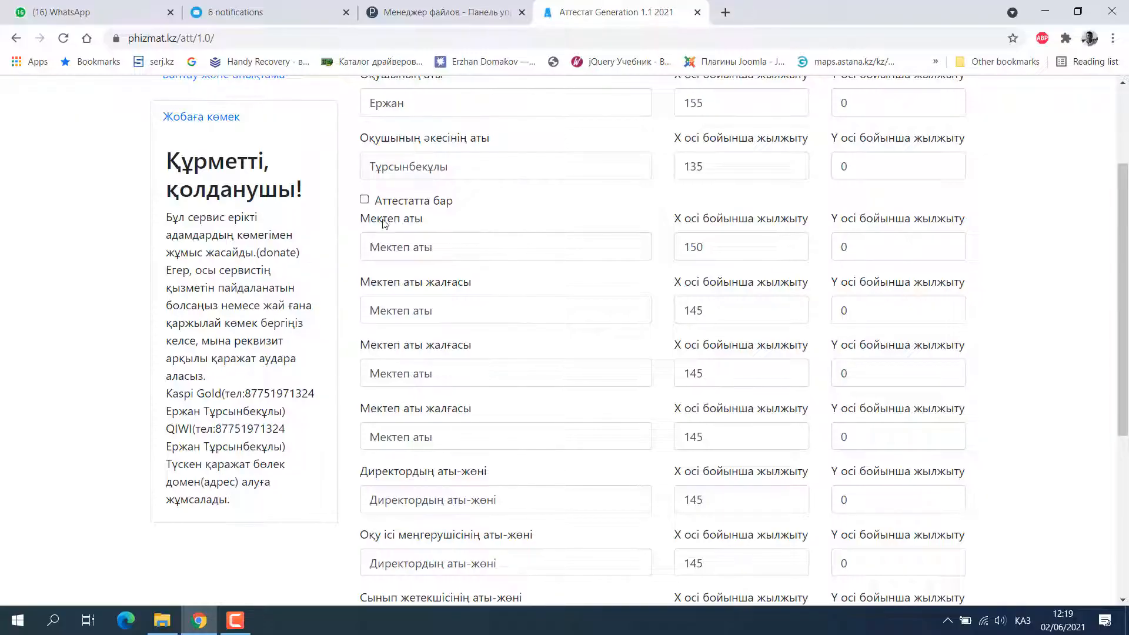
# Step: Replace the first school name continuation text in the Russian version with "Мектеп аты жалғасы"
pyautogui.moveTo(431, 247); pyautogui.dragTo(360, 254)
pyautogui.moveTo(471, 284); pyautogui.dragTo(359, 284)
pyautogui.hotkey('ctrl', 'c')
pyautogui.moveTo(453, 311); pyautogui.dragTo(329, 313)
pyautogui.hotkey('ctrl', 'v')
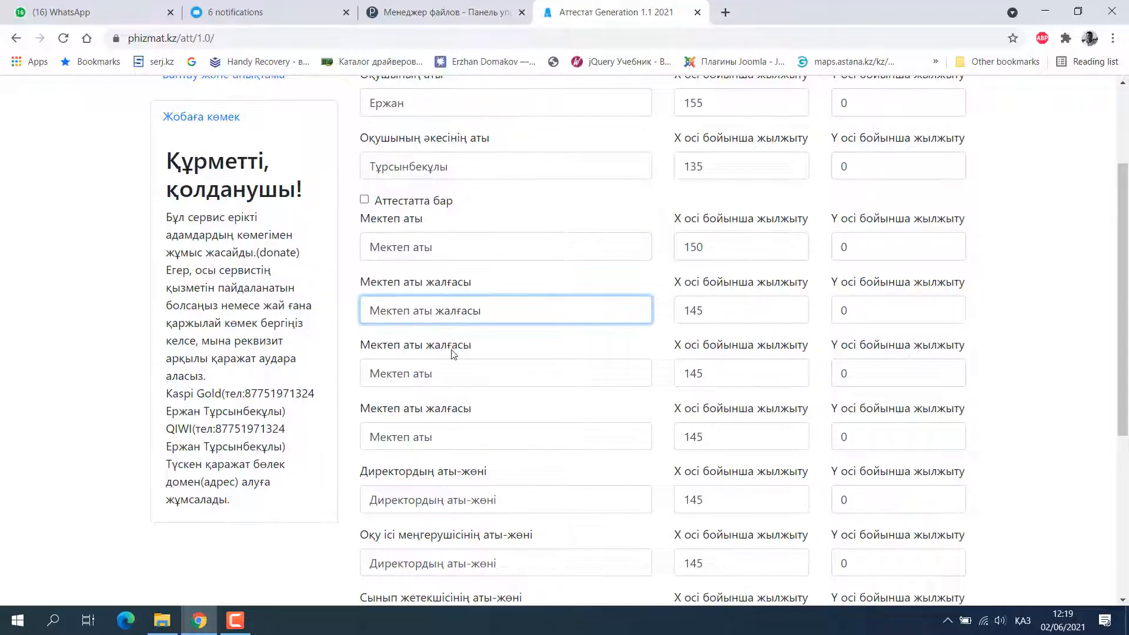
# Step: Fill the Russian version's second and third school name continuation fields with "Мектеп аты жалғасы"
pyautogui.moveTo(473, 347); pyautogui.dragTo(352, 356)
pyautogui.moveTo(446, 374); pyautogui.dragTo(360, 375)
pyautogui.hotkey('ctrl', 'v')
pyautogui.moveTo(474, 410); pyautogui.dragTo(358, 411)
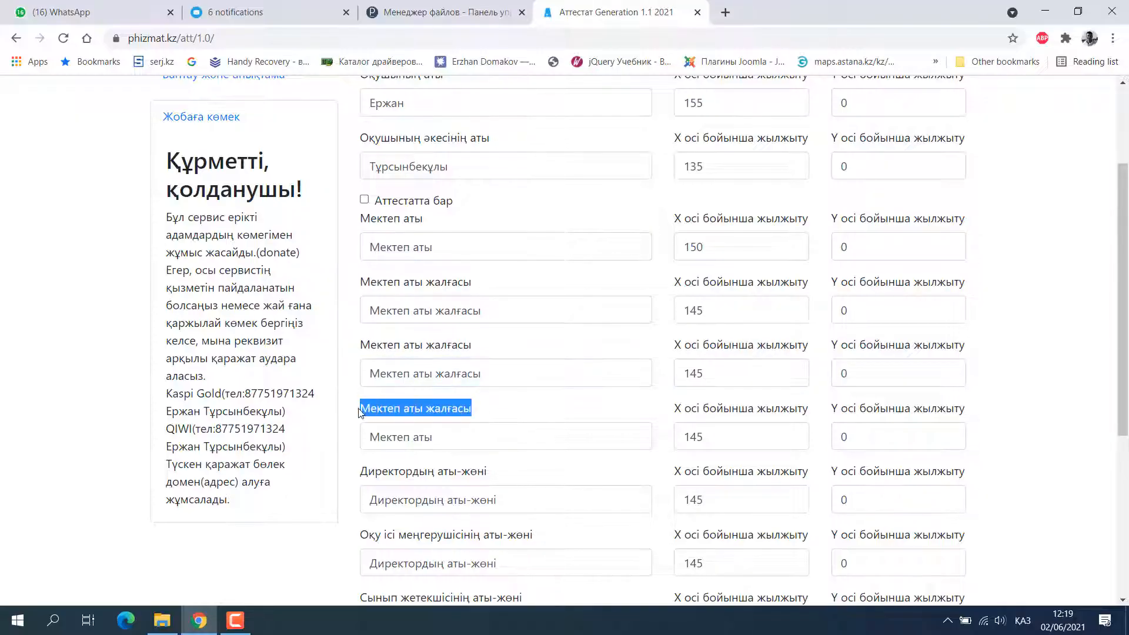
pyautogui.moveTo(448, 437); pyautogui.dragTo(359, 438)
pyautogui.hotkey('ctrl', 'v')
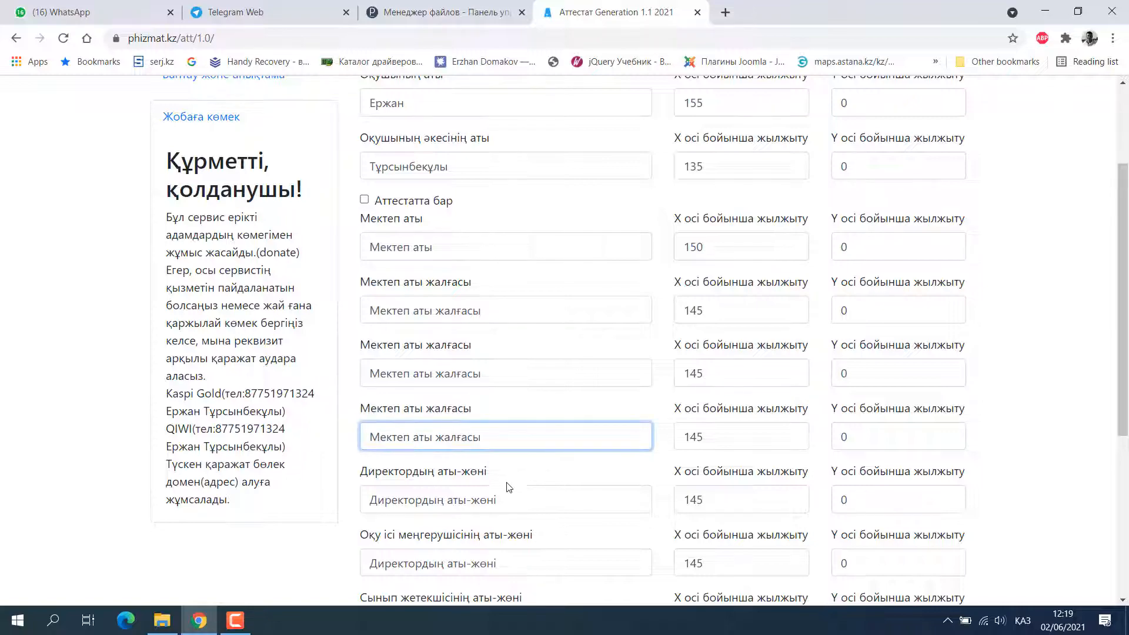
# Step: Replace the text in the Russian version's head of studies name field with its label, "Оқу ісі меңгерушісінің аты-жөні"
pyautogui.scroll(-4, 508, 487)
pyautogui.click(500, 286)
pyautogui.click(506, 340)
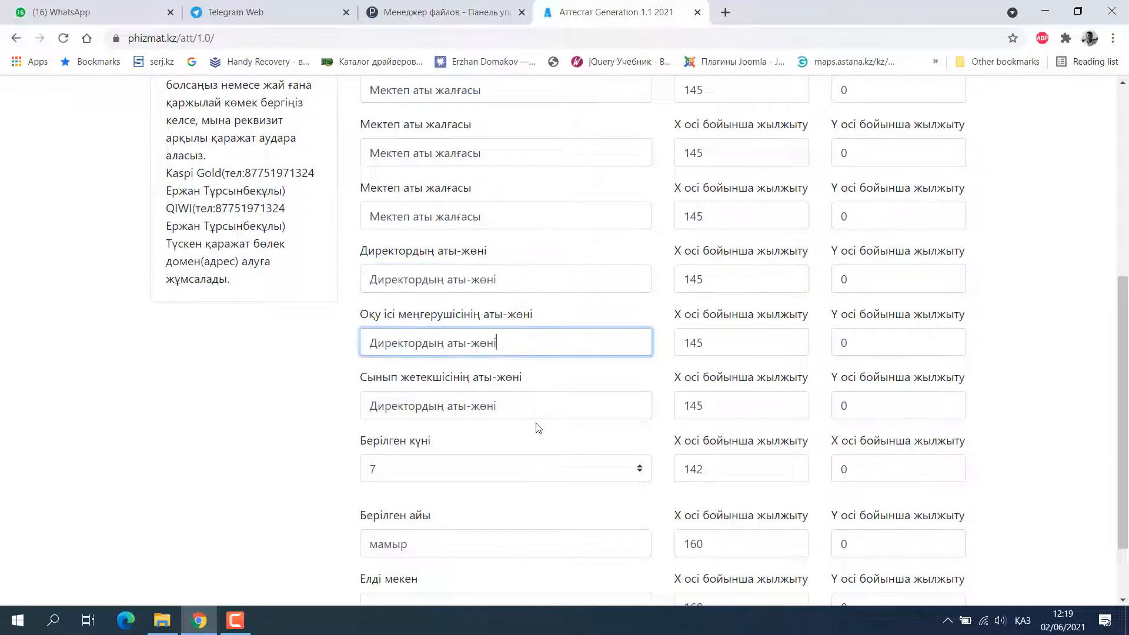
pyautogui.click(519, 403)
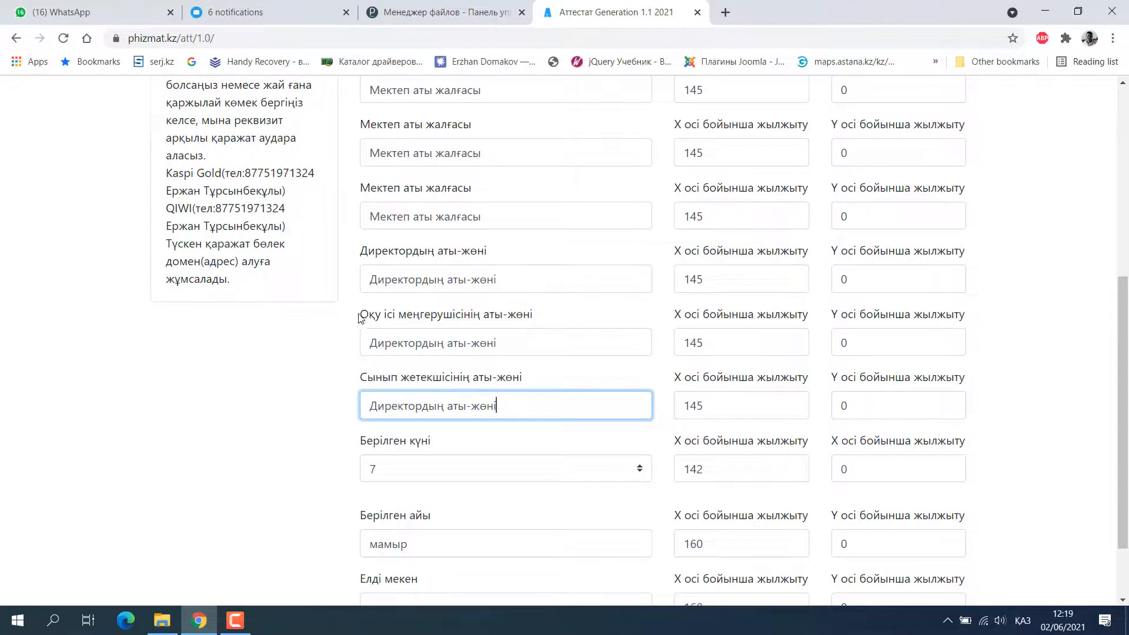
pyautogui.moveTo(361, 318); pyautogui.dragTo(366, 344)
pyautogui.write('Оқу ісі меңгерушісінің аты-жөні')
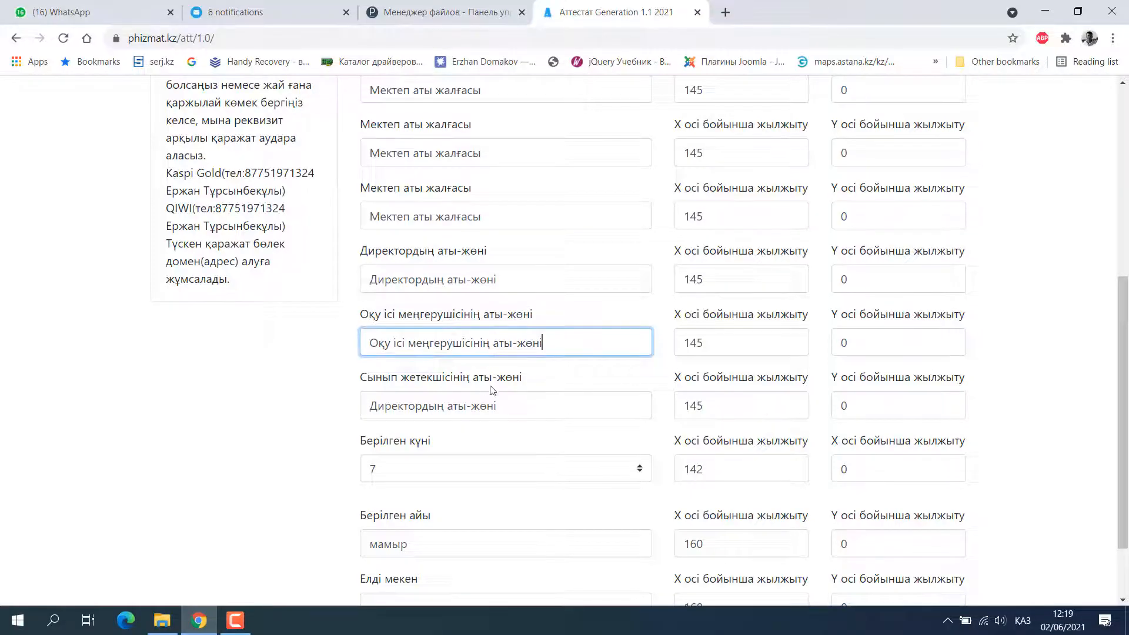
# Step: Replace the text in the Russian version's class teacher name field with its label, "Сынып жетекшісінің аты-жөні"
pyautogui.moveTo(522, 377); pyautogui.dragTo(362, 383)
pyautogui.click(486, 405)
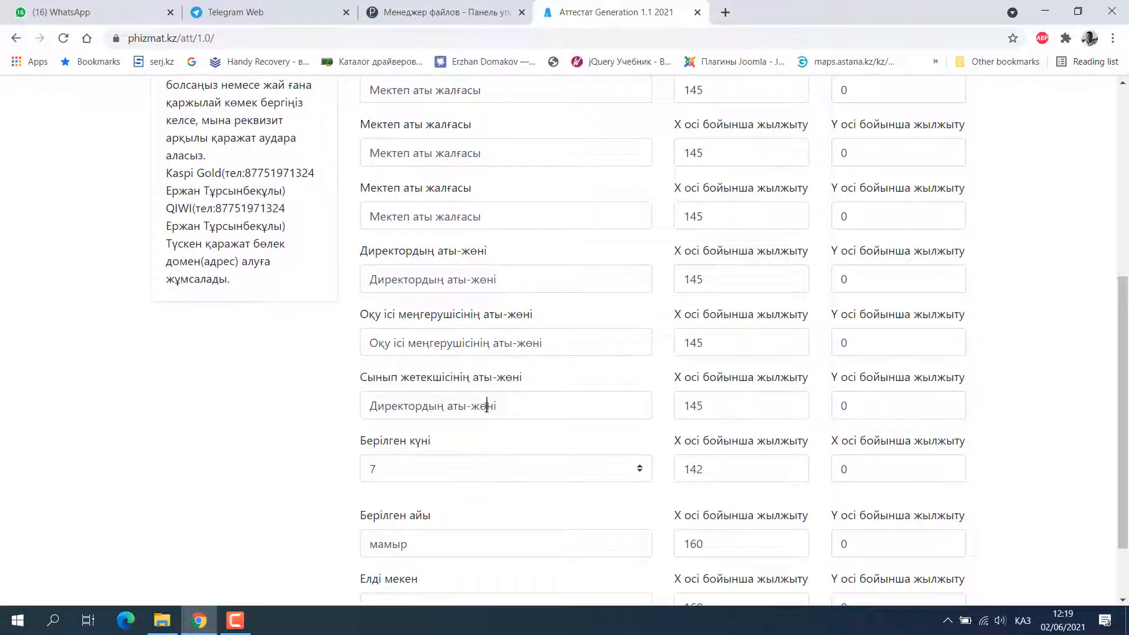
pyautogui.moveTo(496, 405); pyautogui.dragTo(338, 409)
pyautogui.write('Сынып жетекшісінің аты-жөні')
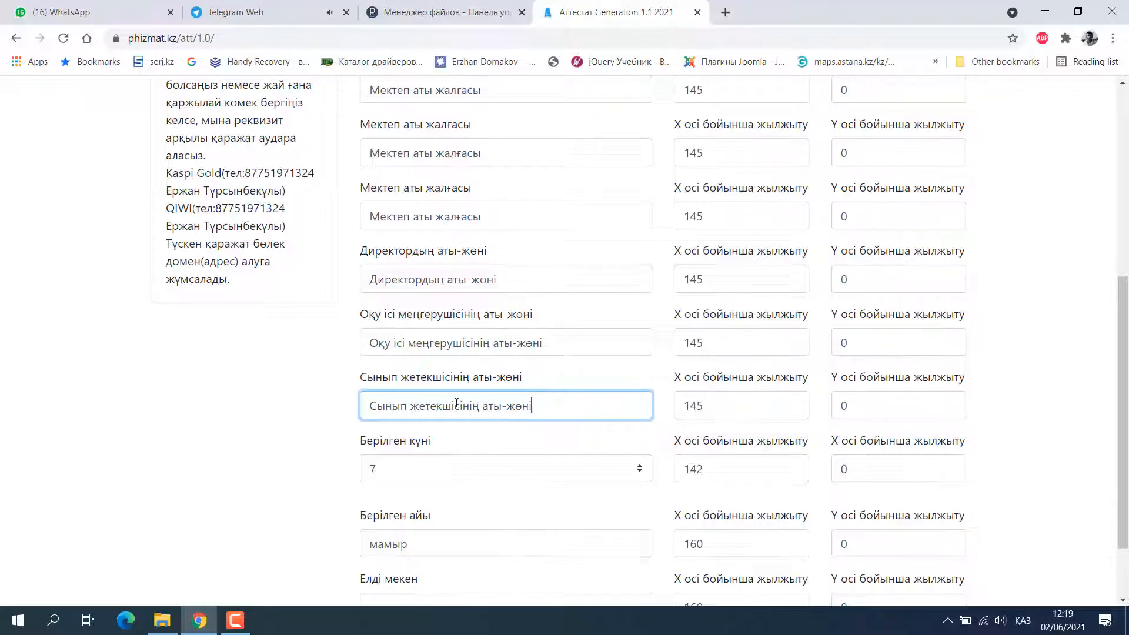
# Step: Set the issue month in the Russian version to "маусым"
pyautogui.scroll(-2, 379, 411)
pyautogui.doubleClick(397, 473)
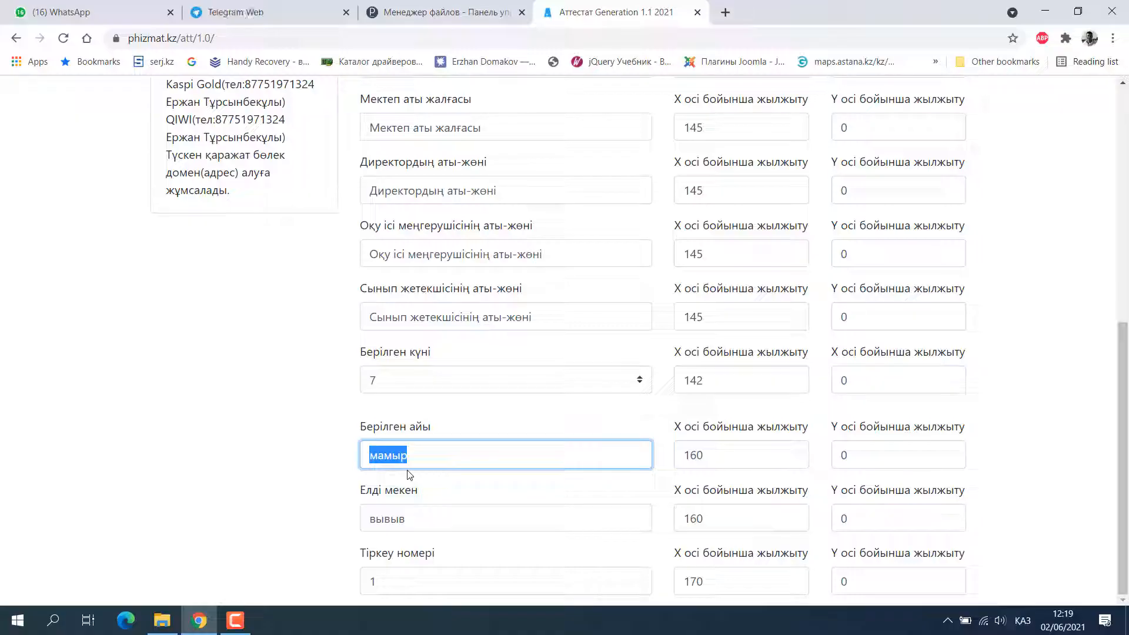
pyautogui.write('ма')
pyautogui.press('BackSpace')
pyautogui.write('усым')
# Step: Replace the settlement in the Russian version with "Ақтөбе"
pyautogui.doubleClick(364, 526)
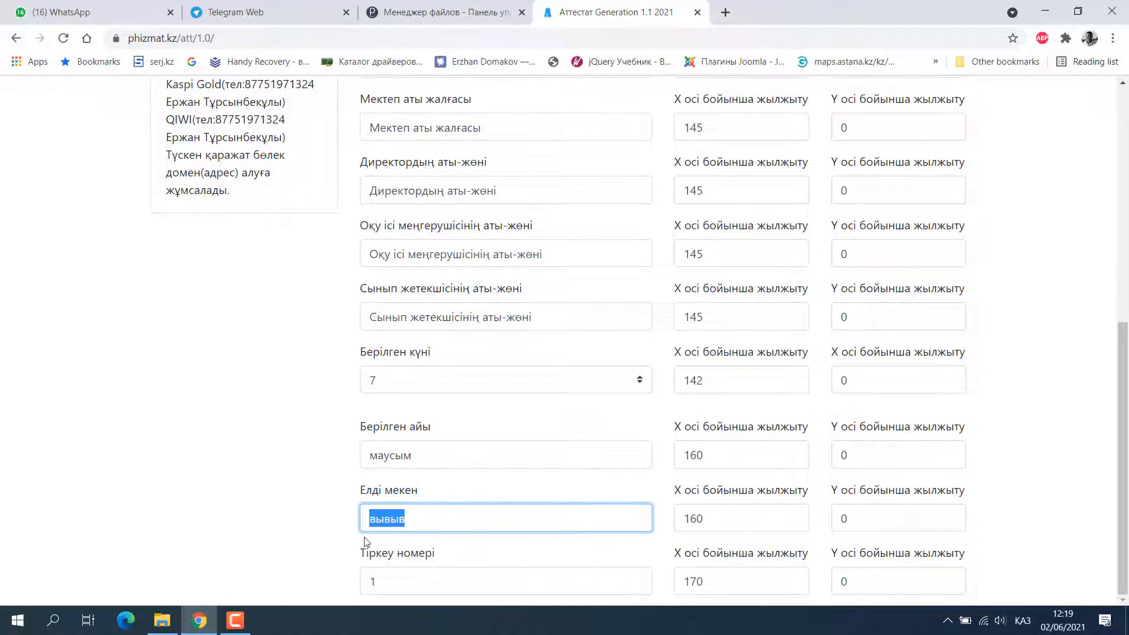
pyautogui.press('BackSpace')
pyautogui.write('ак')
pyautogui.press('BackSpace')
pyautogui.press('BackSpace')
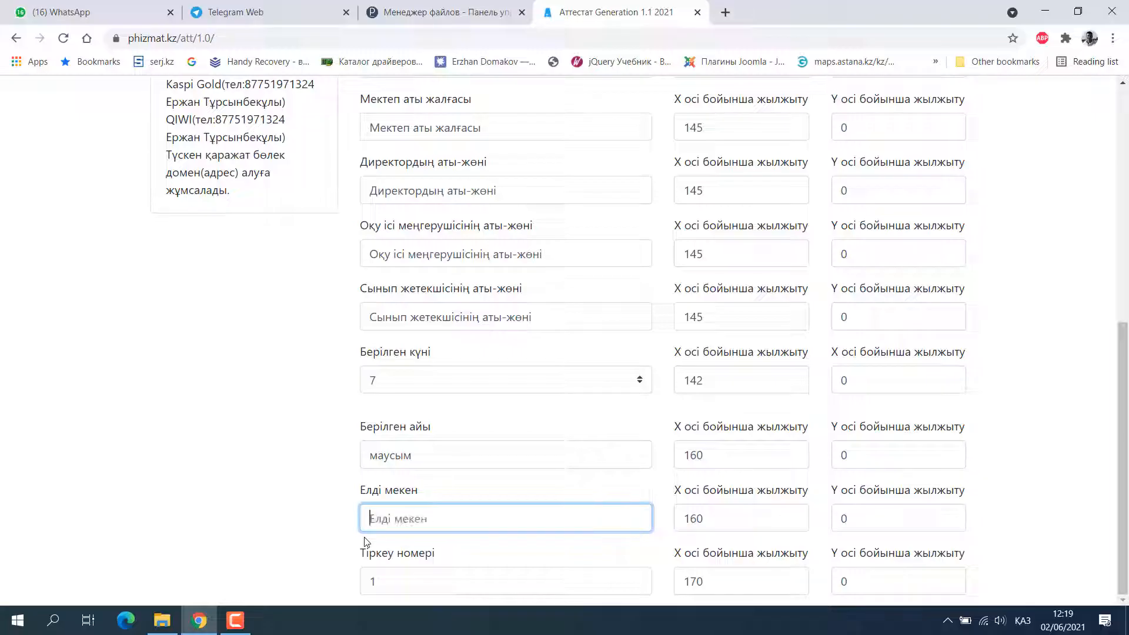
pyautogui.write('ак')
pyautogui.press('BackSpace')
pyautogui.press('BackSpace')
pyautogui.write('Акт')
pyautogui.press('Tab')
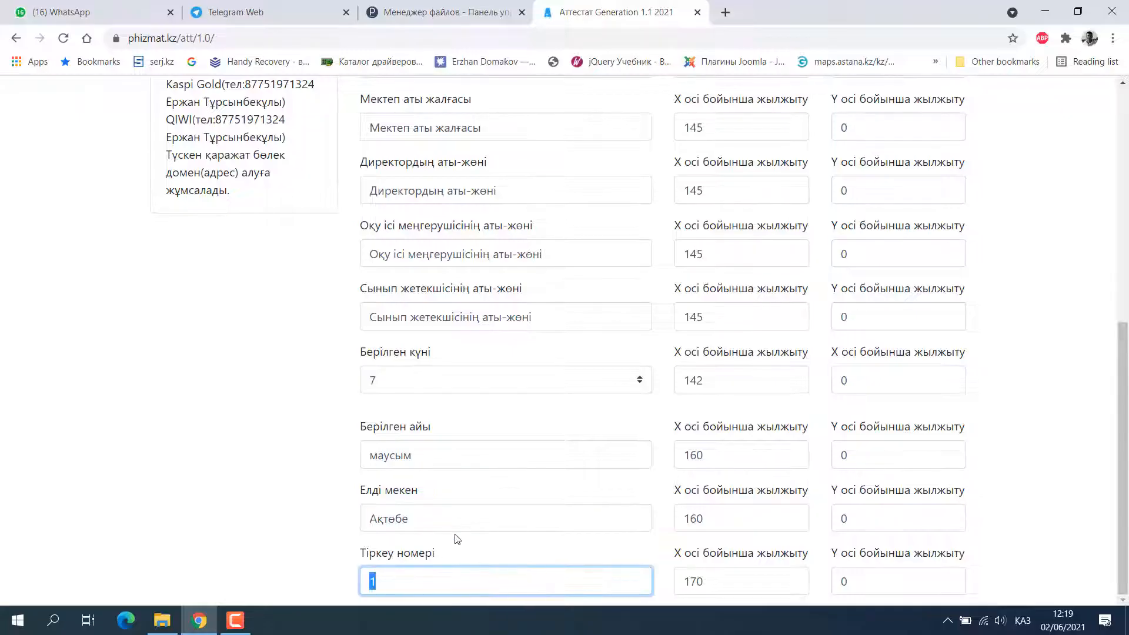
# Step: Set the registration number in the Kazakh version to 20 and check the same field in the Russian version
pyautogui.scroll(10, 456, 537)
pyautogui.scroll(-10, 454, 440)
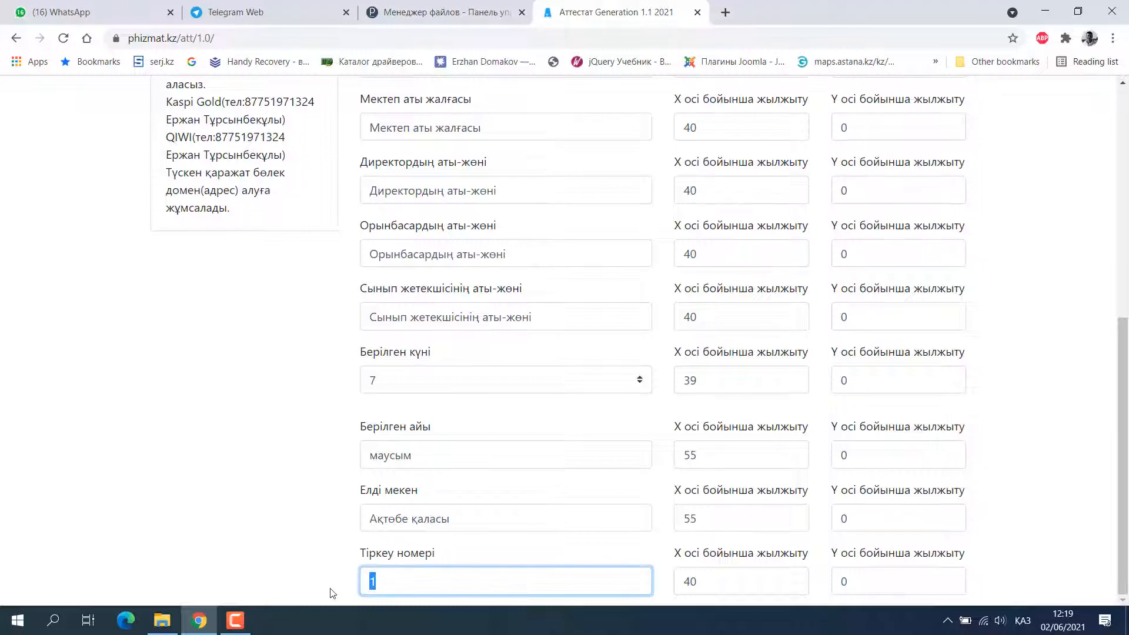
pyautogui.write('20')
pyautogui.scroll(10, 471, 470)
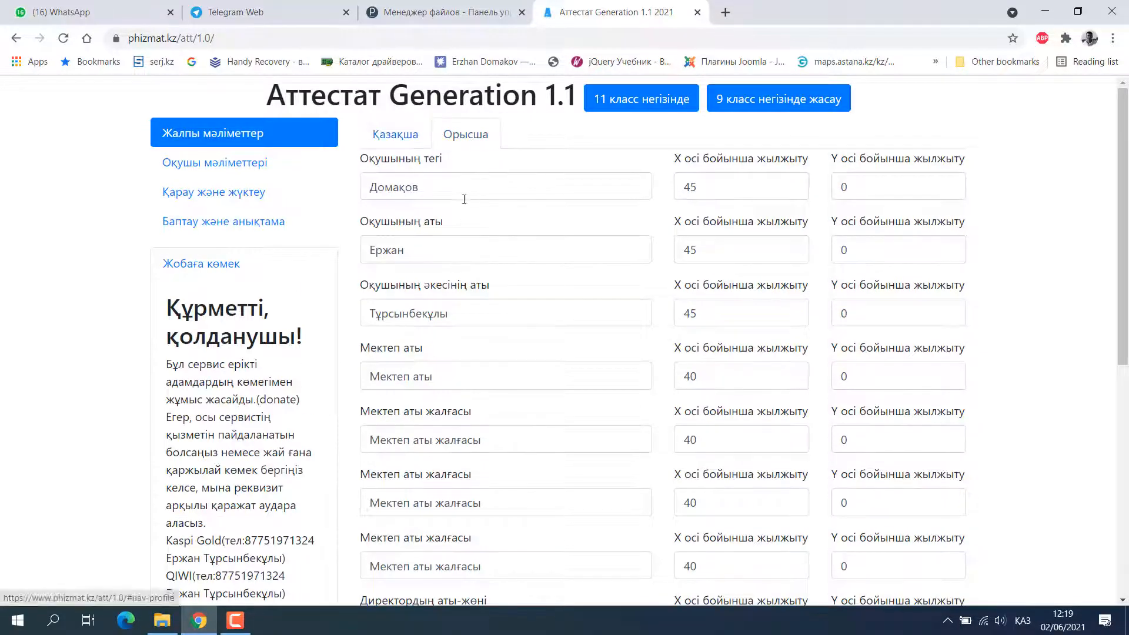
pyautogui.scroll(-10, 491, 511)
pyautogui.doubleClick(389, 582)
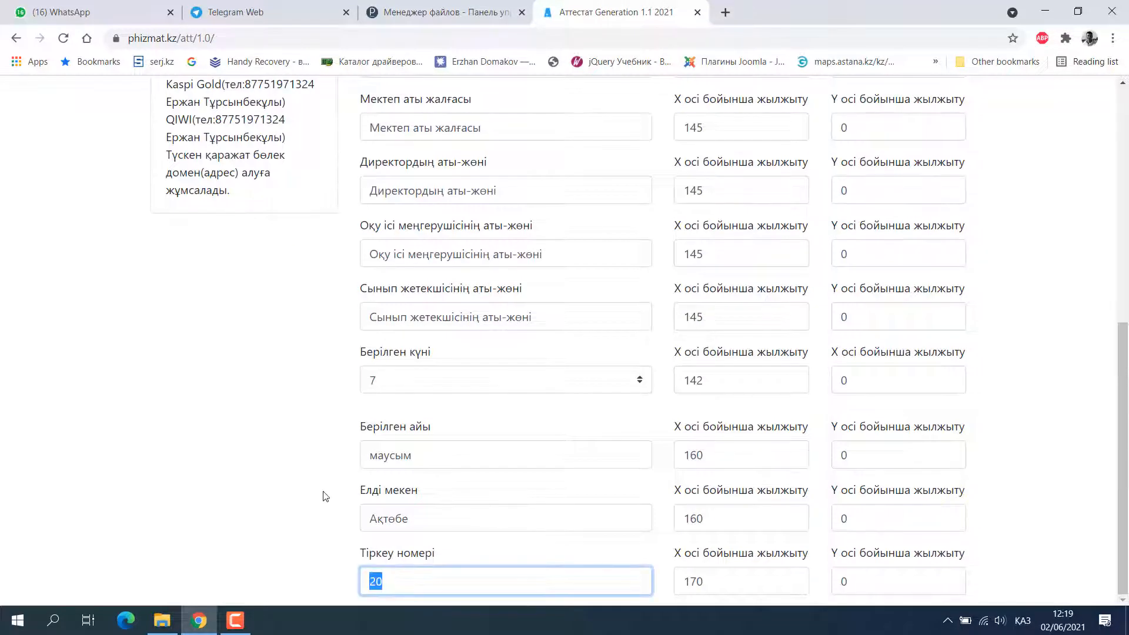
# Step: Open the student data section and examine the certificate number field
pyautogui.scroll(10, 325, 496)
pyautogui.click(240, 167)
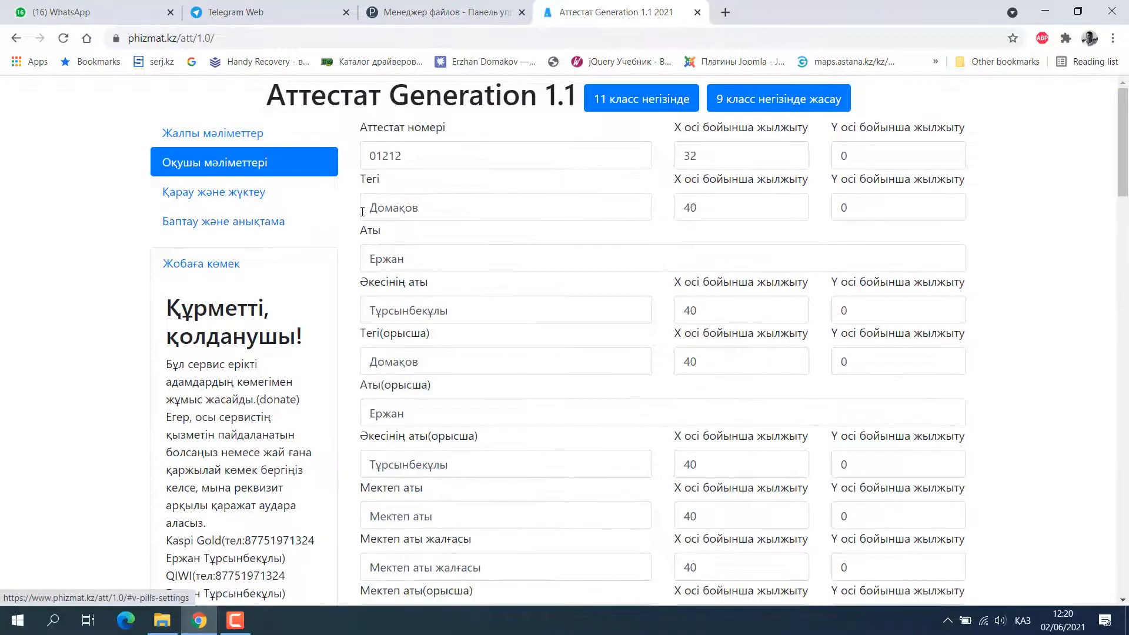
pyautogui.moveTo(375, 156); pyautogui.dragTo(430, 157)
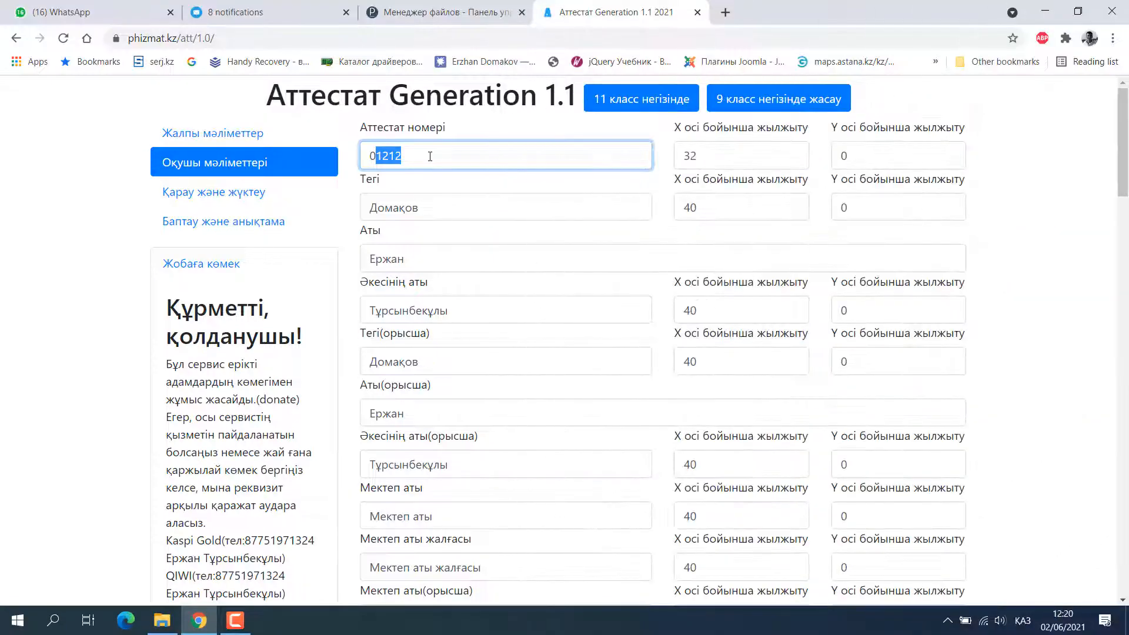
# Step: Replace the digits after the leading zero in the certificate number field with a sample number
pyautogui.press('BackSpace')
pyautogui.write('23456')
pyautogui.press('Tab')
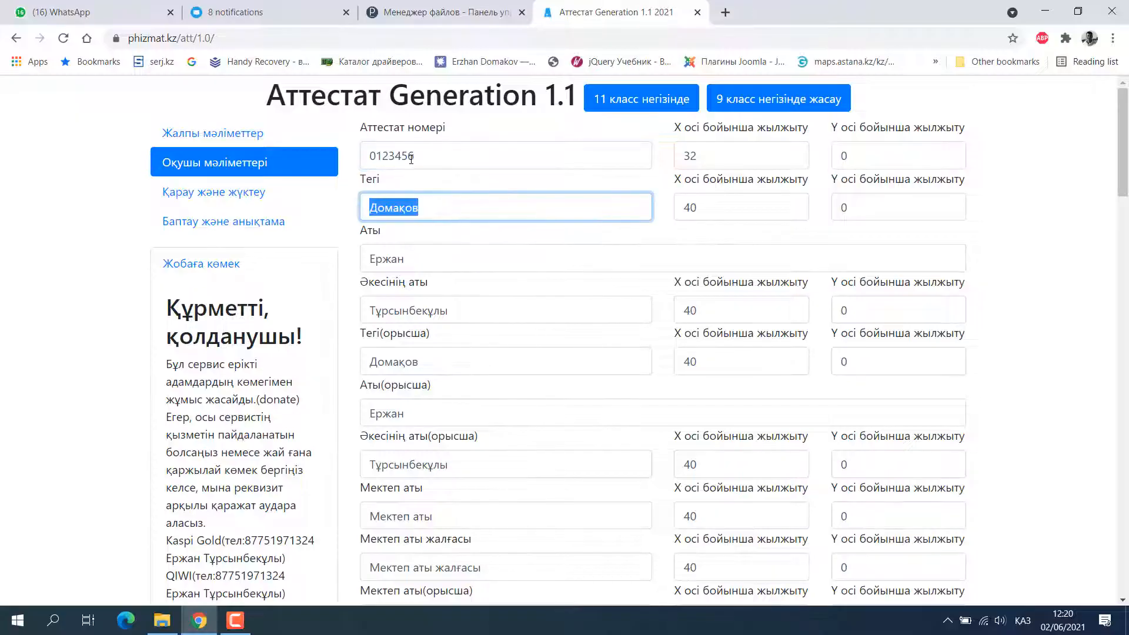
# Step: Set the Russian version of the school name to "Мектеп аты(орысша)", copied from the field's own label
pyautogui.scroll(-2, 450, 377)
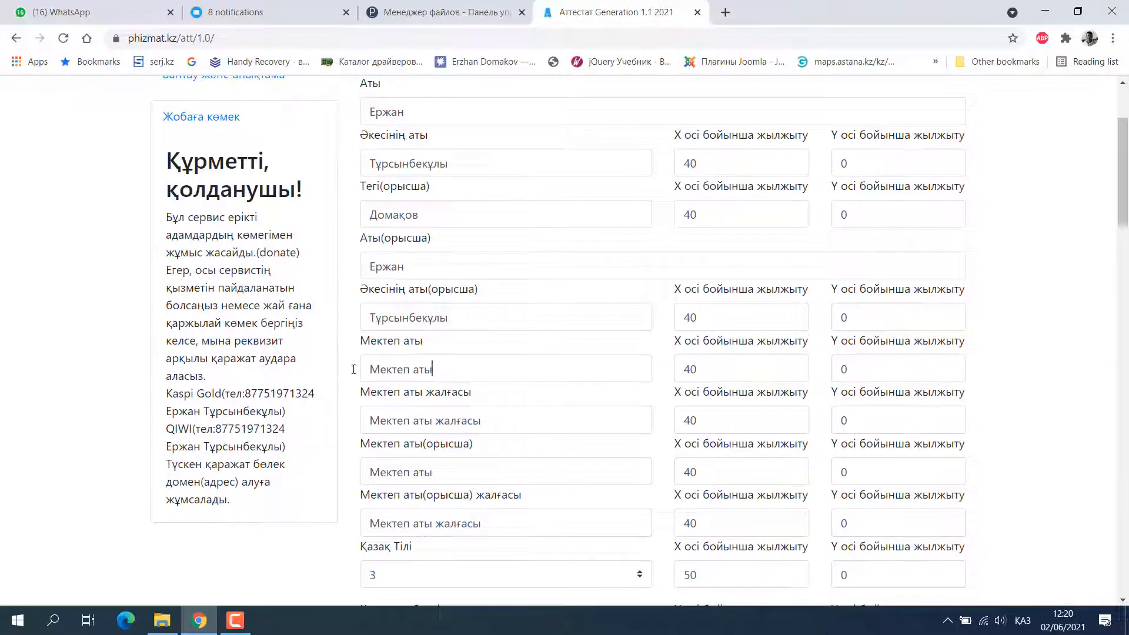
pyautogui.tripleClick(354, 369)
pyautogui.scroll(-3, 462, 376)
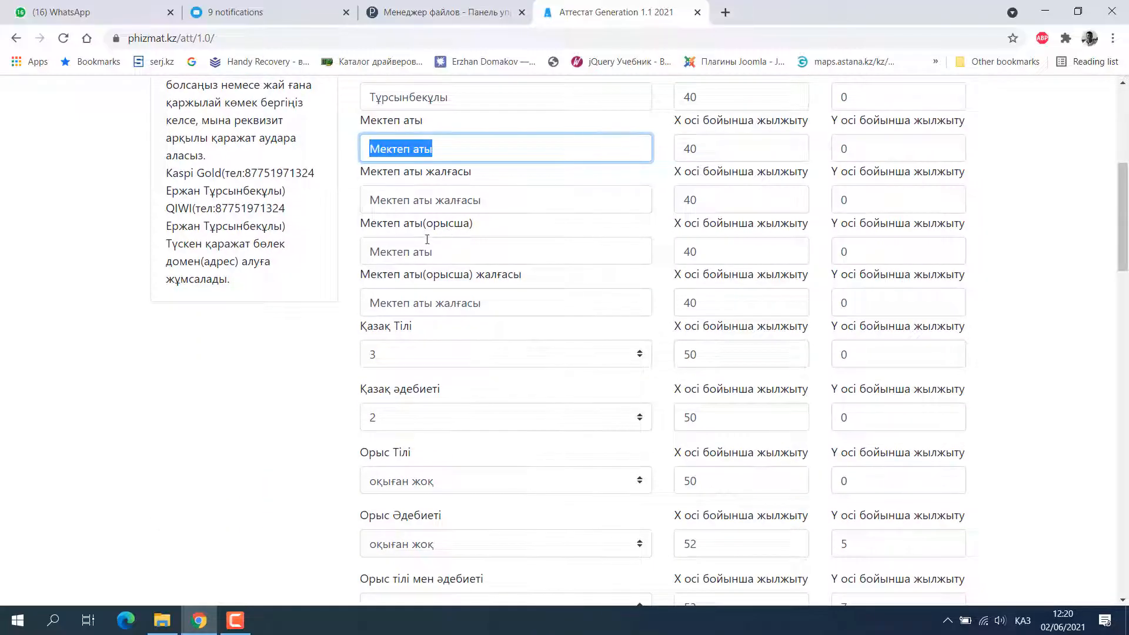
pyautogui.moveTo(479, 229); pyautogui.dragTo(359, 226)
pyautogui.hotkey('ctrl', 'c')
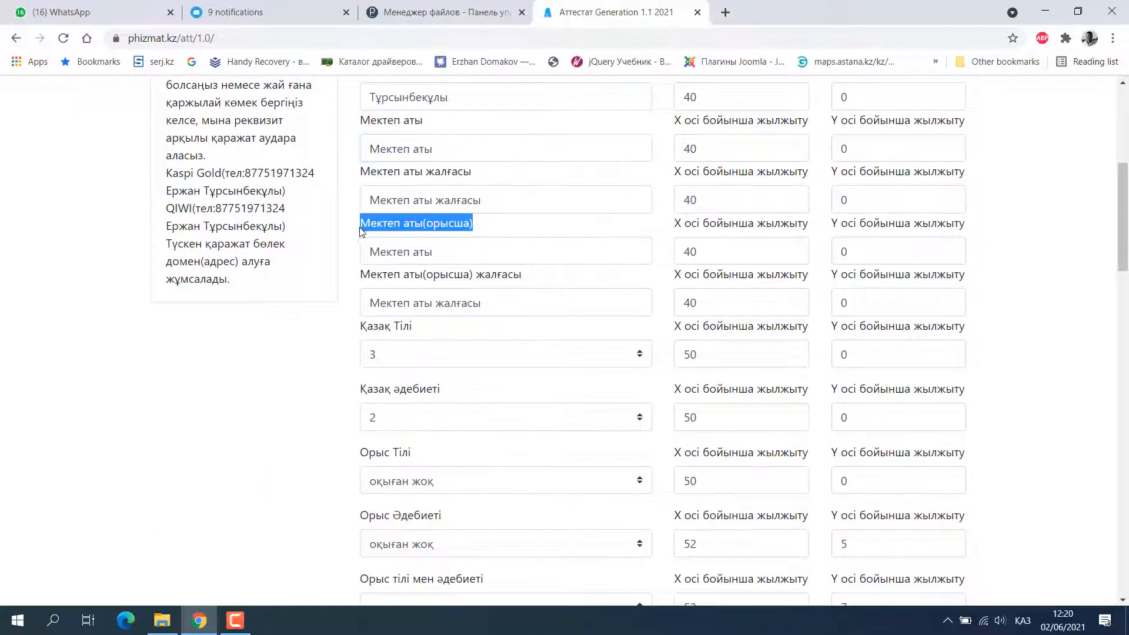
pyautogui.moveTo(448, 253); pyautogui.dragTo(386, 252)
pyautogui.moveTo(295, 248); pyautogui.dragTo(293, 247)
pyautogui.hotkey('ctrl', 'v')
# Step: Set the continuation of the Russian school name to "Мектеп аты(орысша) жалғасы"
pyautogui.moveTo(530, 280); pyautogui.dragTo(356, 279)
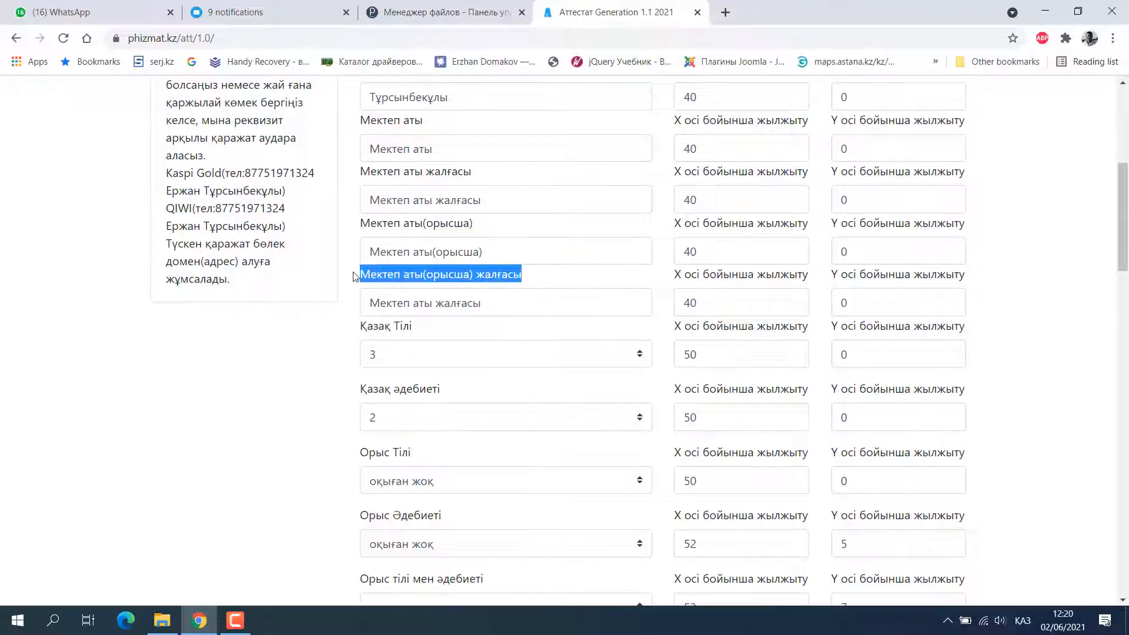
pyautogui.moveTo(485, 301); pyautogui.dragTo(351, 312)
pyautogui.write('Мектеп аты(орысша) жалғасы')
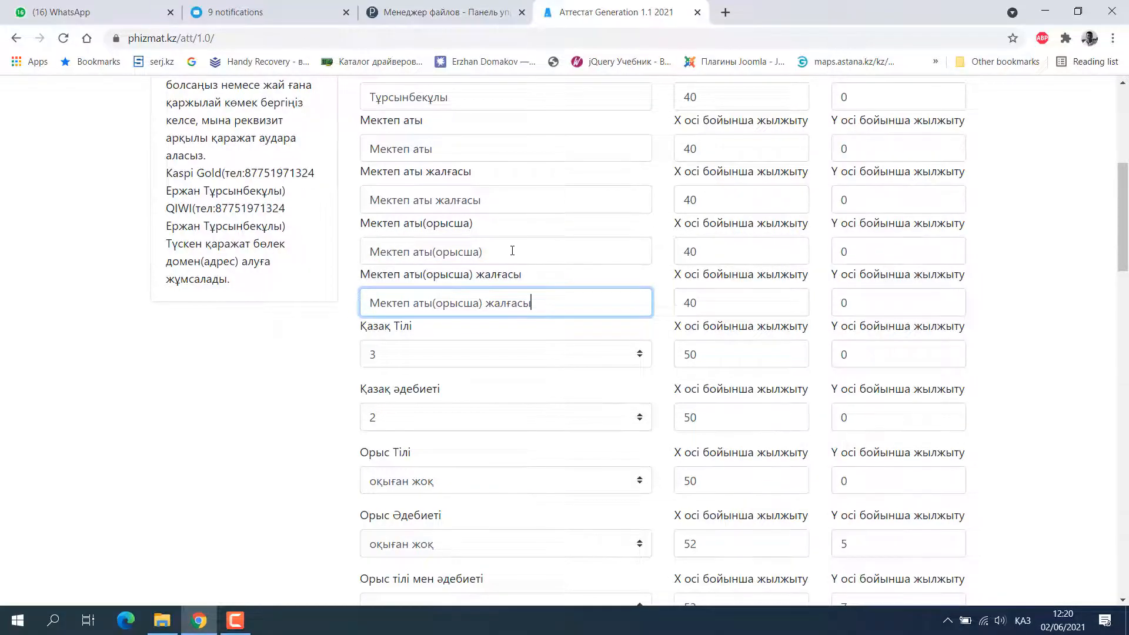
# Step: Examine the grade options available for Қазақ Тілі and the language subjects below it
pyautogui.scroll(-2, 512, 250)
pyautogui.click(533, 208)
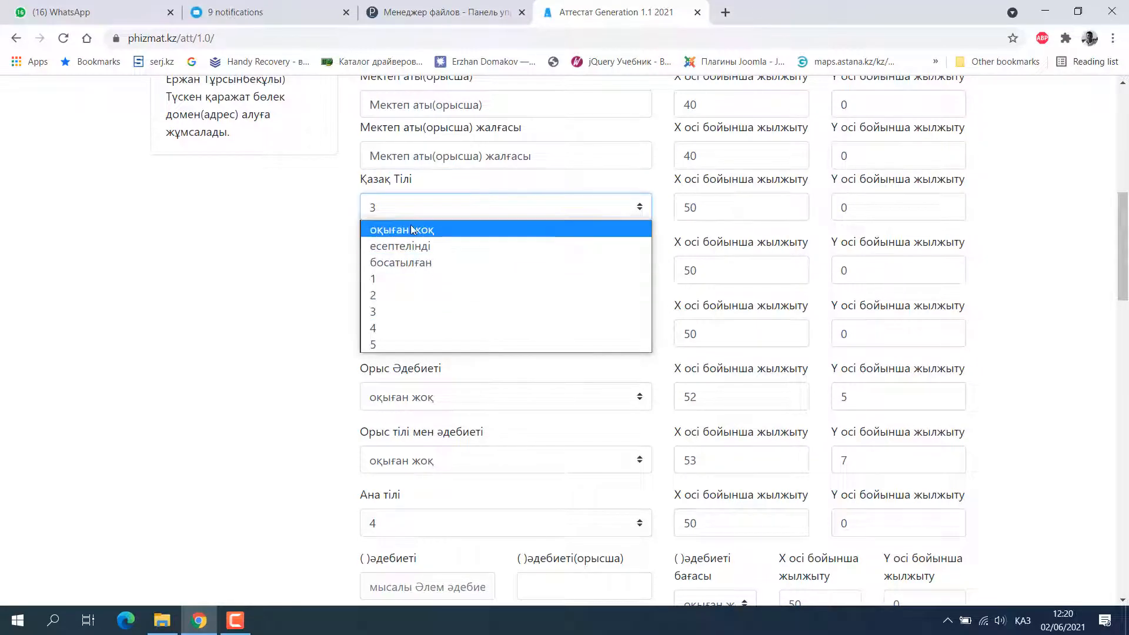
pyautogui.click(317, 292)
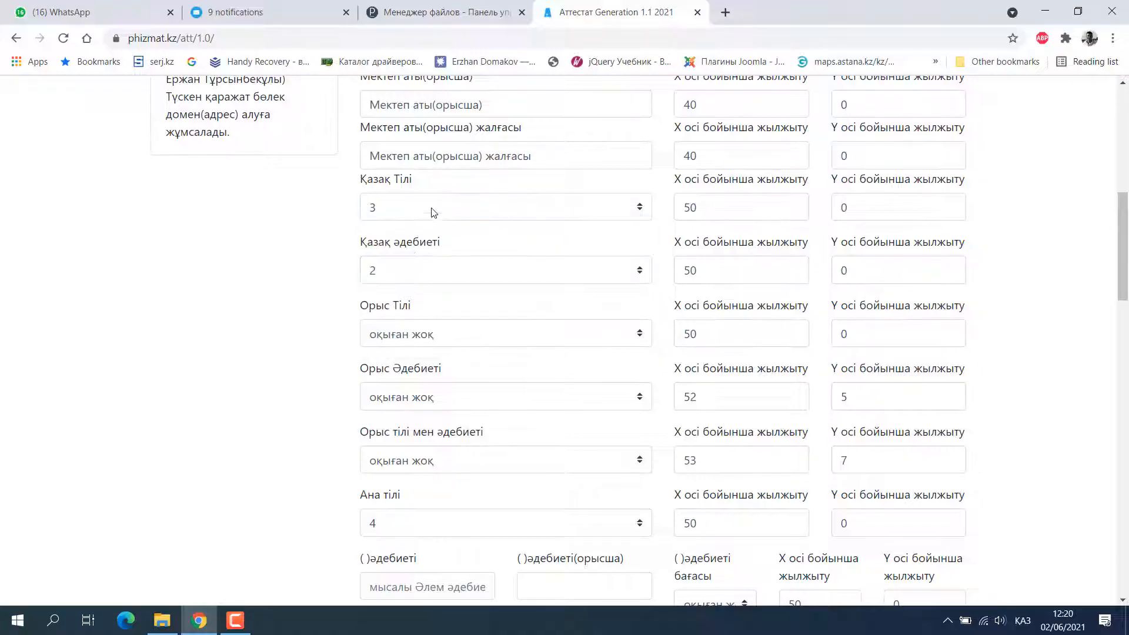
pyautogui.scroll(-2, 470, 306)
pyautogui.scroll(-1, 479, 306)
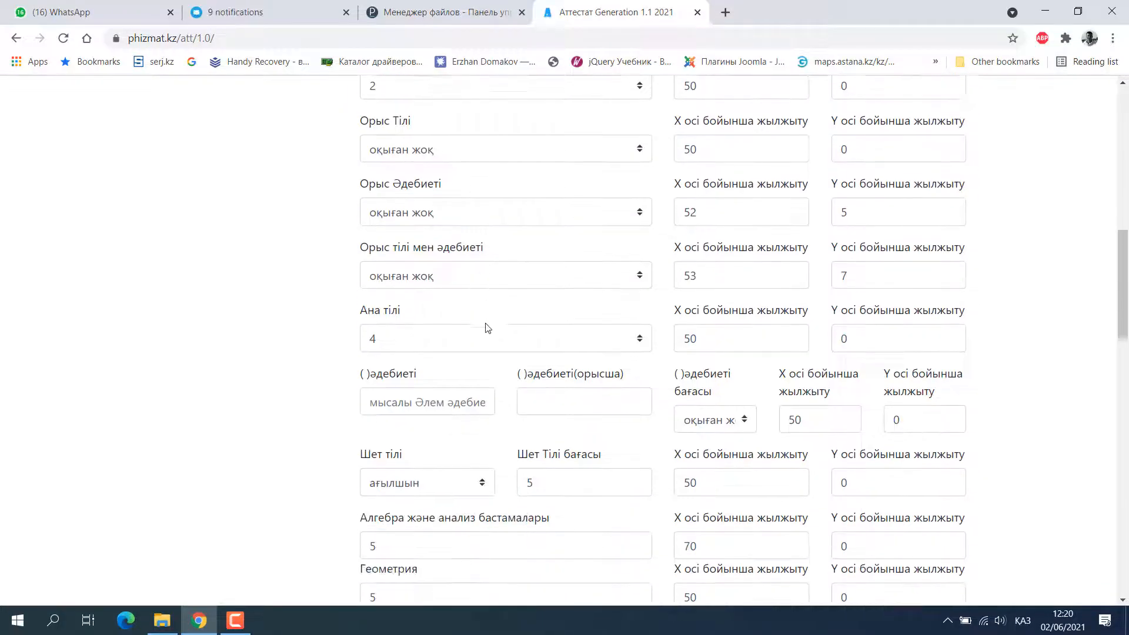
pyautogui.scroll(-1, 486, 328)
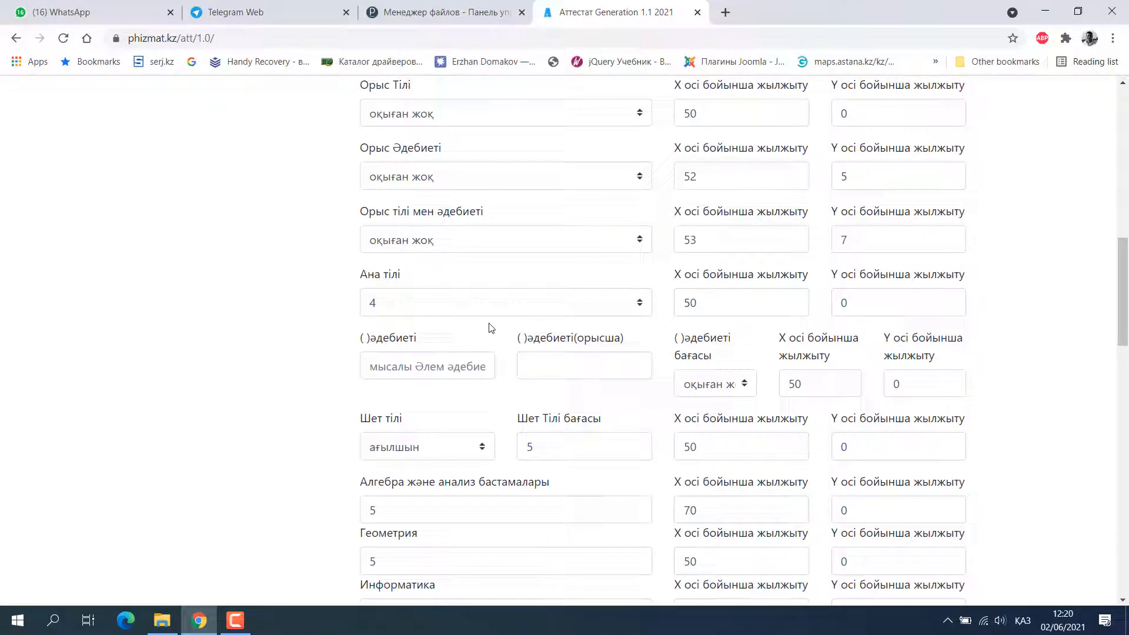
# Step: Set the Ана тілі grade to "оқыған жоқ" and open the Kazakh ( )әдебиеті name for editing
pyautogui.click(453, 307)
pyautogui.click(429, 327)
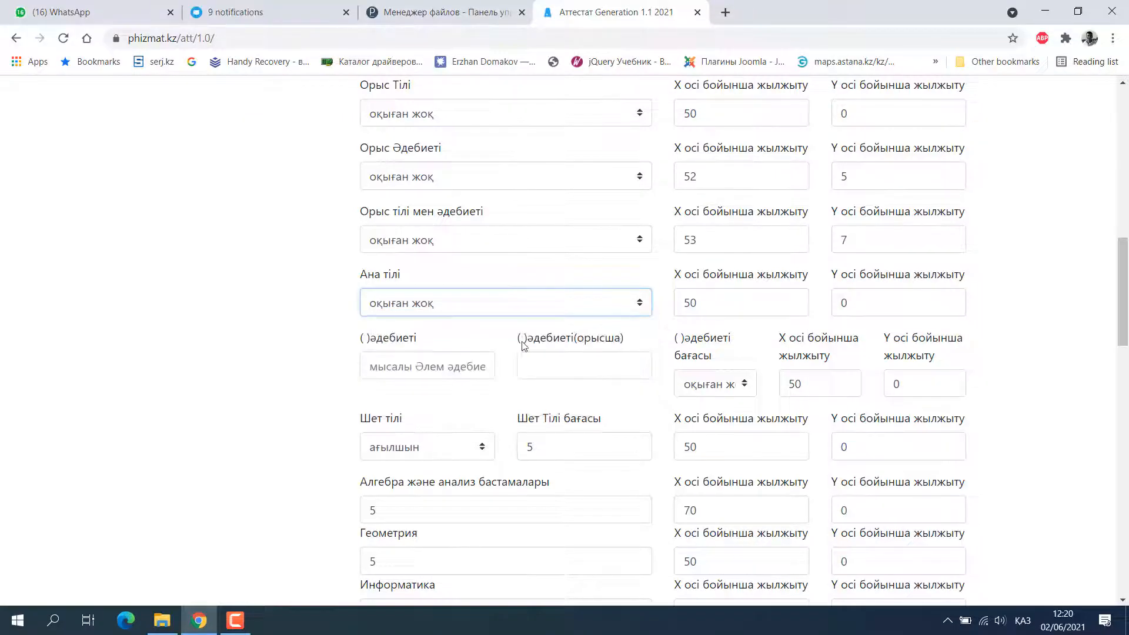
pyautogui.moveTo(364, 338); pyautogui.dragTo(416, 338)
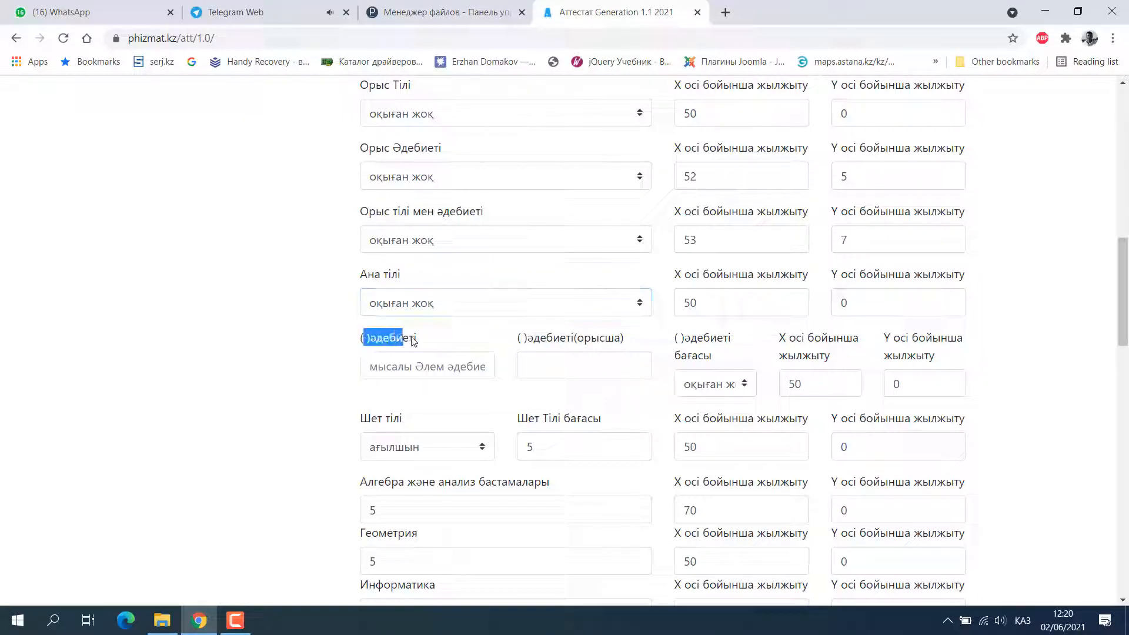
pyautogui.click(420, 368)
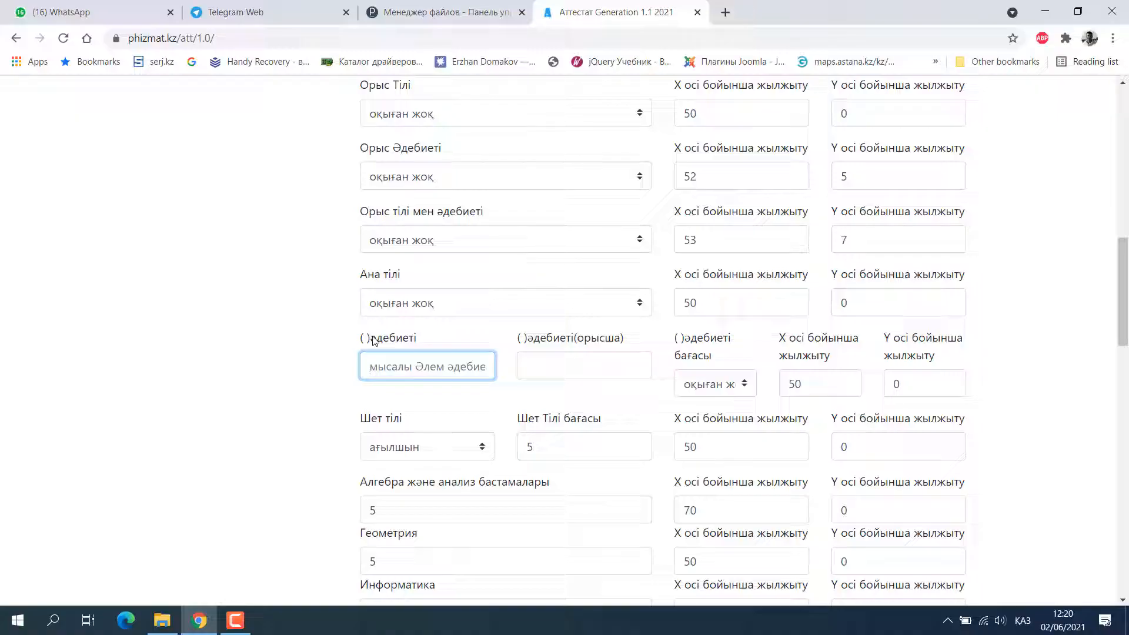
# Step: Try "неміс тілі" as the foreign language, return it to "ағылшын" and go to its grade
pyautogui.scroll(-2, 373, 340)
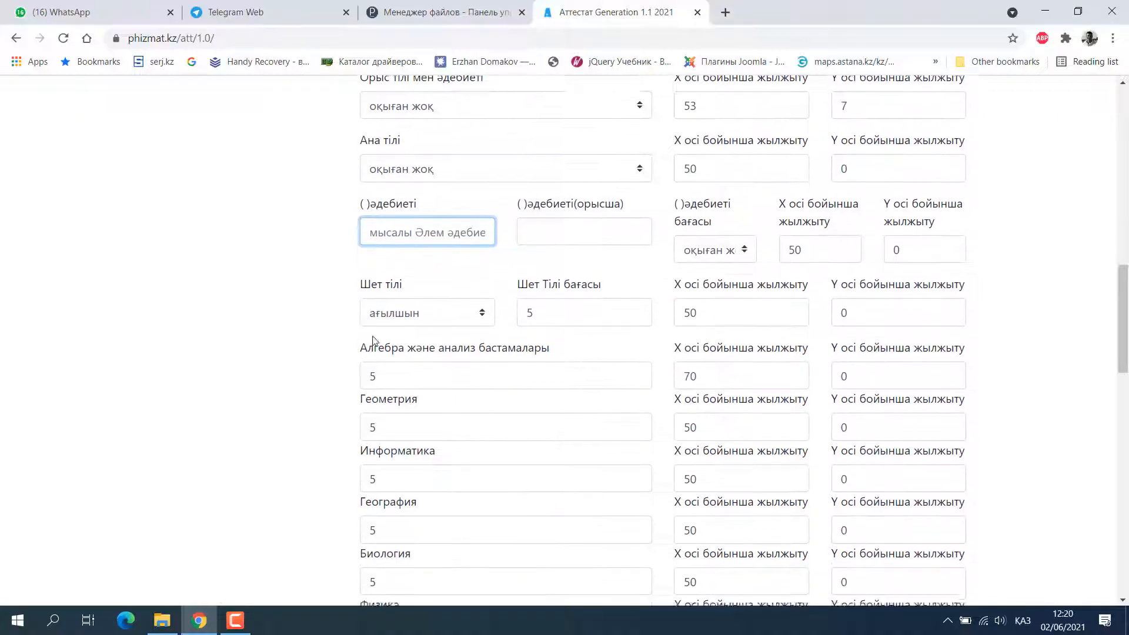
pyautogui.click(442, 300)
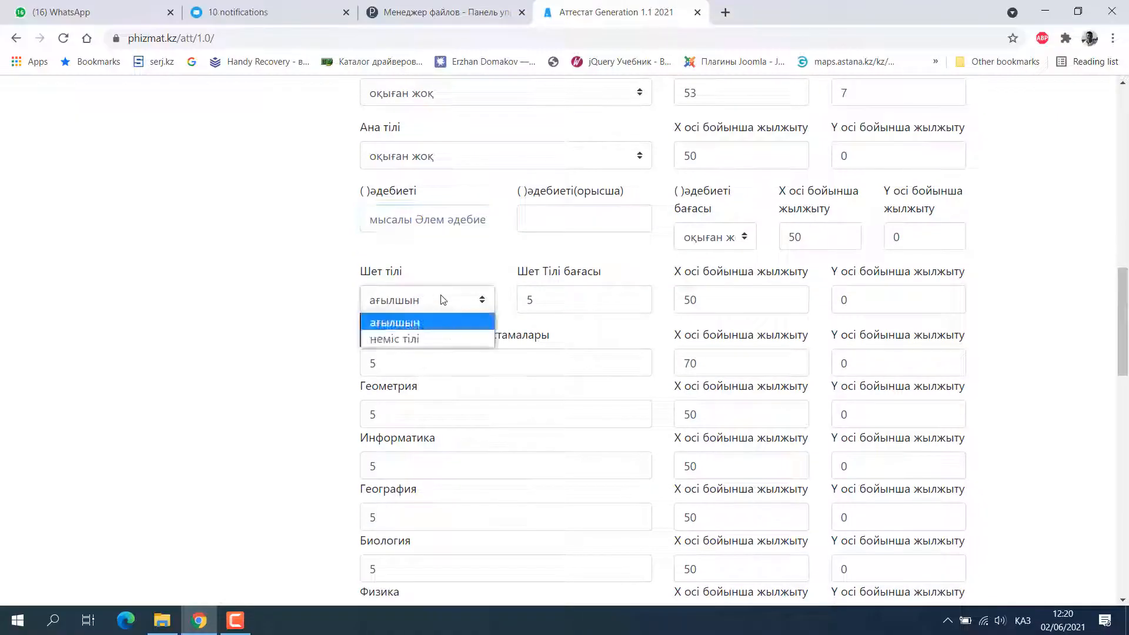
pyautogui.click(399, 338)
pyautogui.click(405, 305)
pyautogui.click(405, 321)
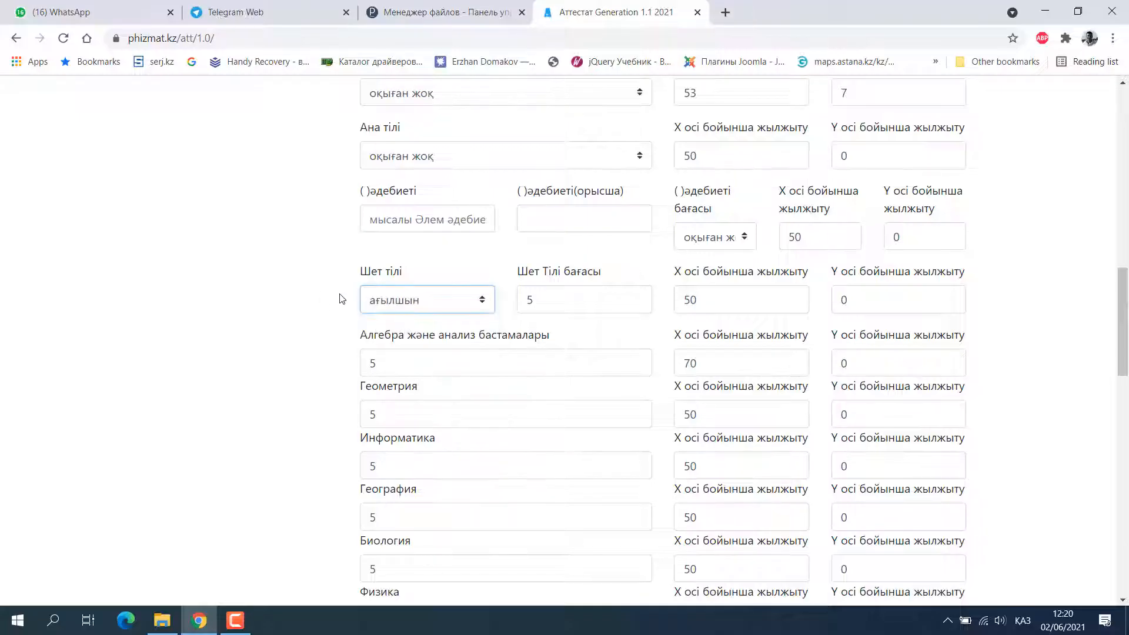
pyautogui.click(436, 307)
pyautogui.click(437, 306)
pyautogui.press('Tab')
# Step: Examine the remaining subject grades, including the options for Өзін-өзі тану, Технология and Дене шынықтыру, and the Графика және жобалау entry
pyautogui.scroll(-4, 421, 385)
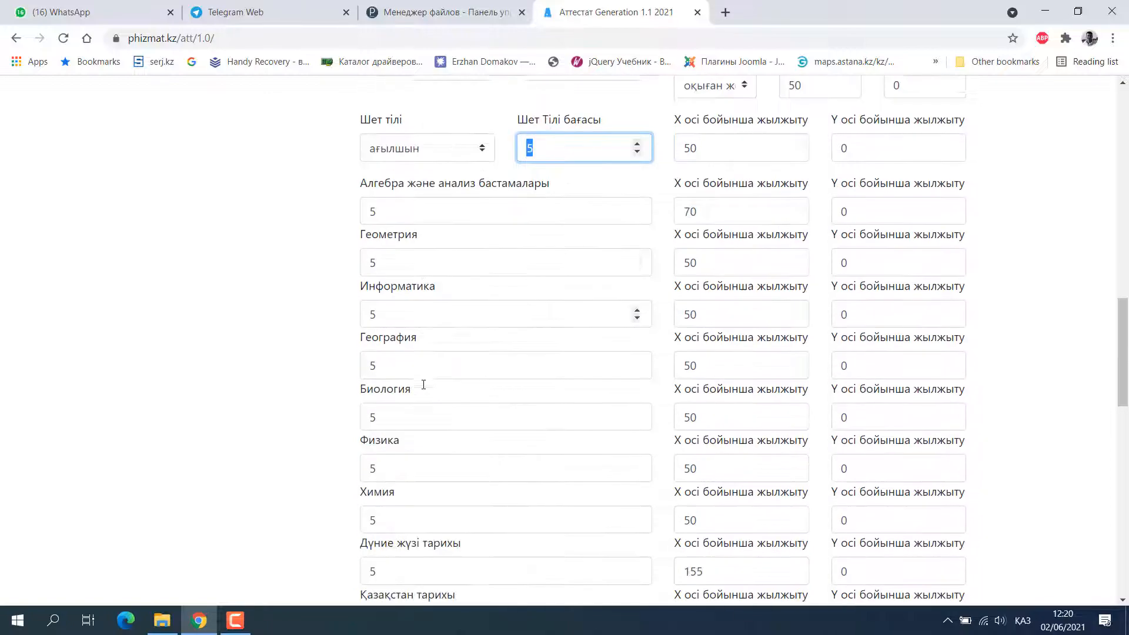
pyautogui.scroll(-5, 445, 379)
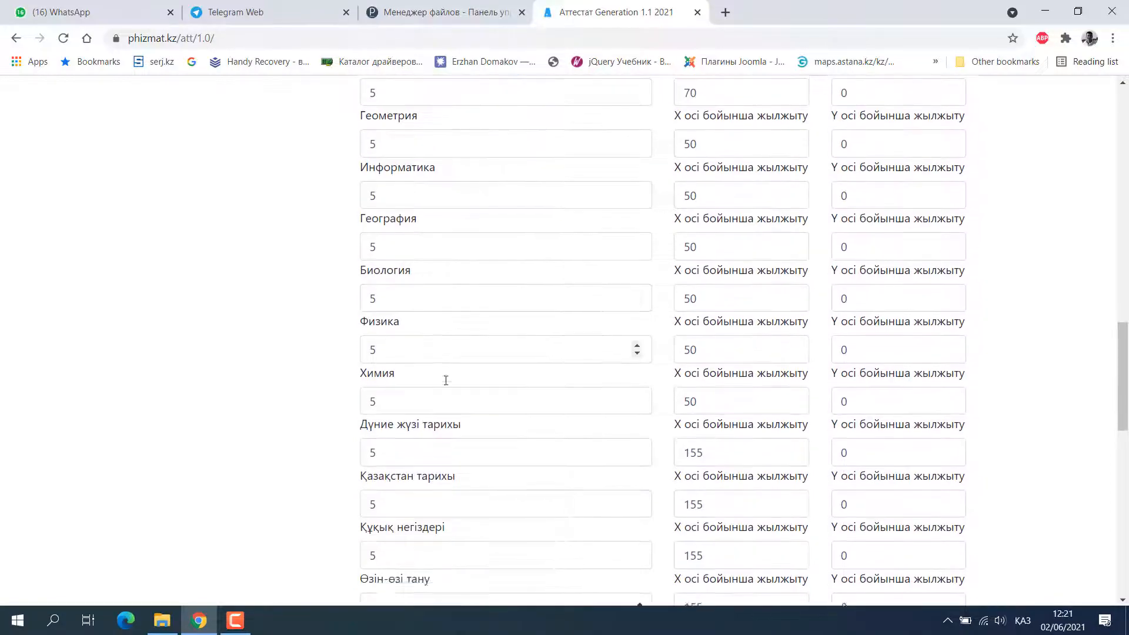
pyautogui.scroll(-3, 446, 380)
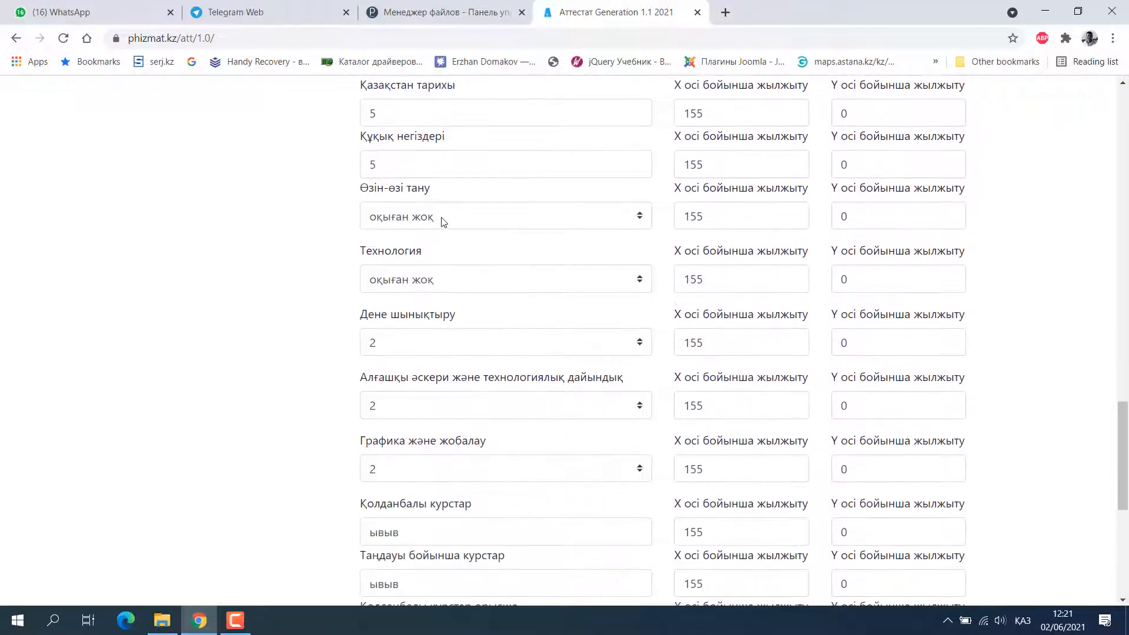
pyautogui.click(441, 221)
pyautogui.click(444, 222)
pyautogui.click(431, 280)
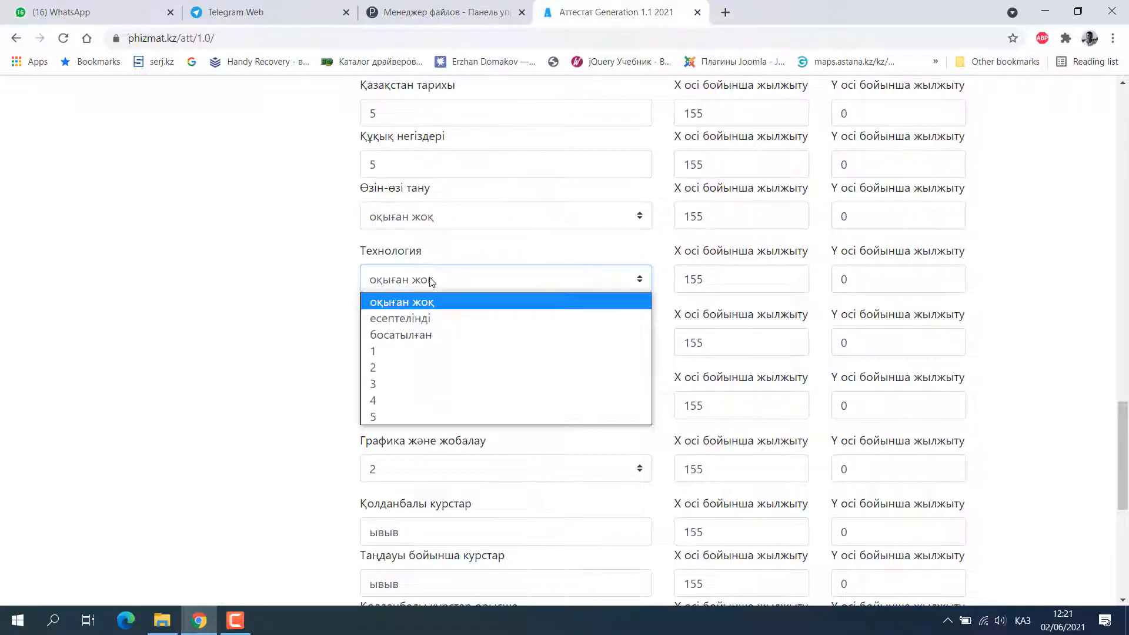
pyautogui.click(431, 279)
pyautogui.click(428, 346)
pyautogui.click(427, 346)
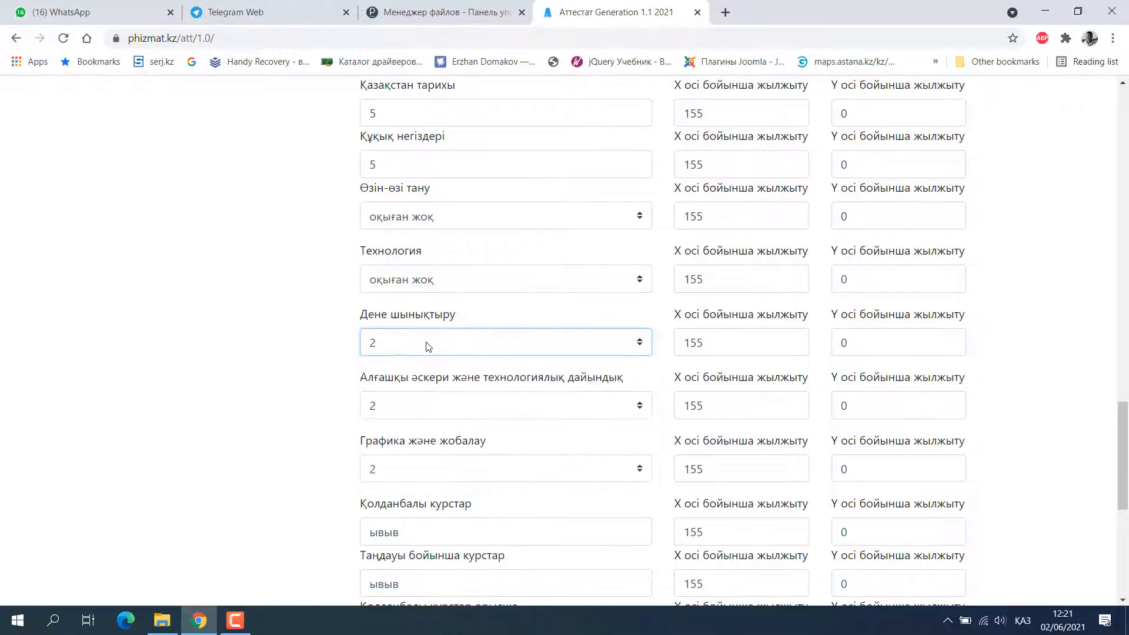
pyautogui.scroll(-4, 536, 360)
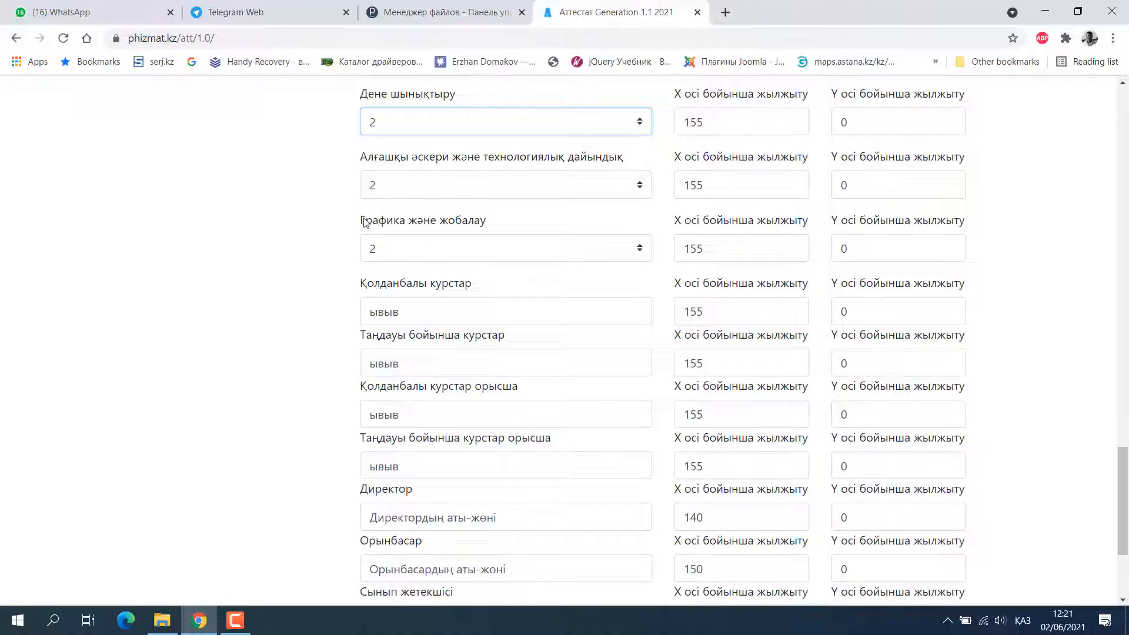
pyautogui.moveTo(364, 221); pyautogui.dragTo(485, 226)
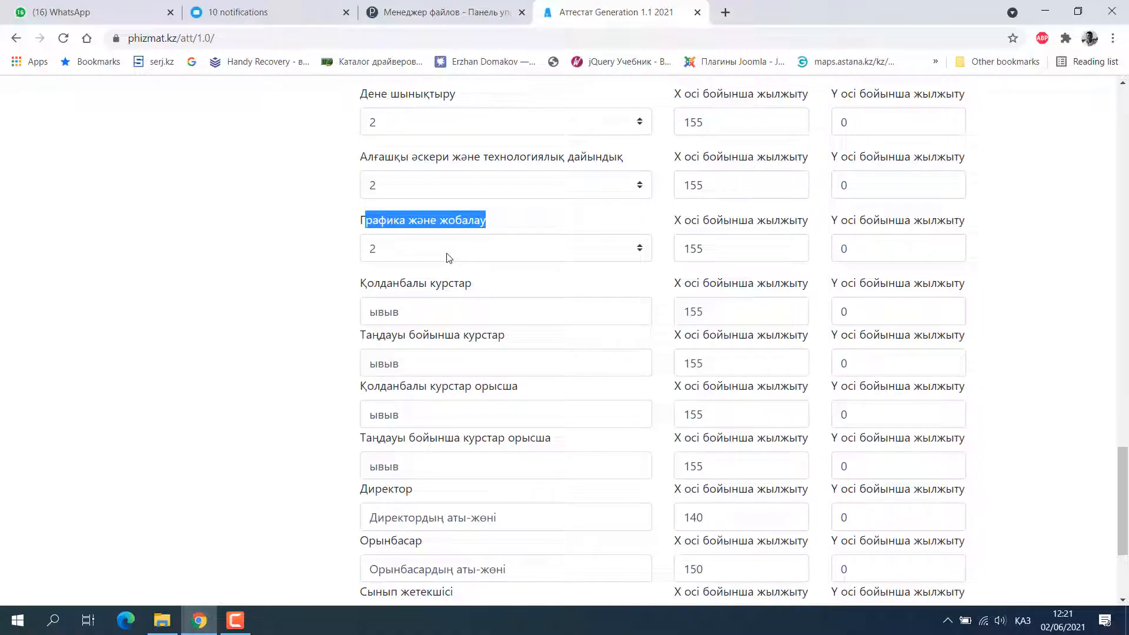
# Step: Fill the Kazakh applied and elective course fields with their labels, "Қолданбалы курстар" and "Таңдауы бойынша курстар"
pyautogui.moveTo(472, 286); pyautogui.dragTo(362, 286)
pyautogui.hotkey('ctrl', 'c')
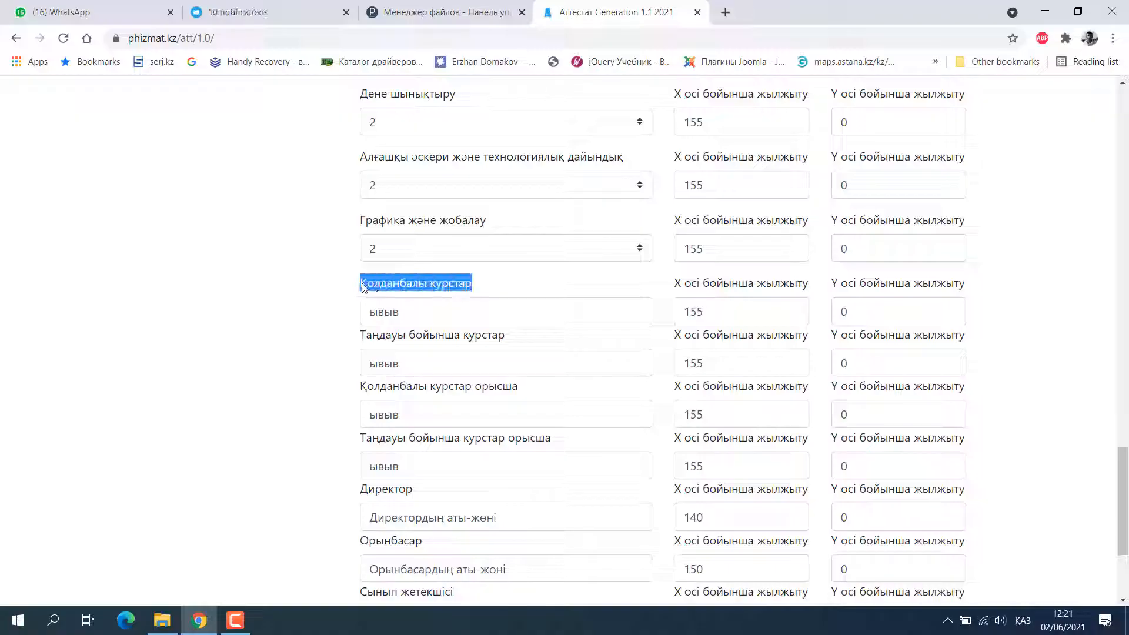
pyautogui.doubleClick(408, 311)
pyautogui.hotkey('ctrl', 'v')
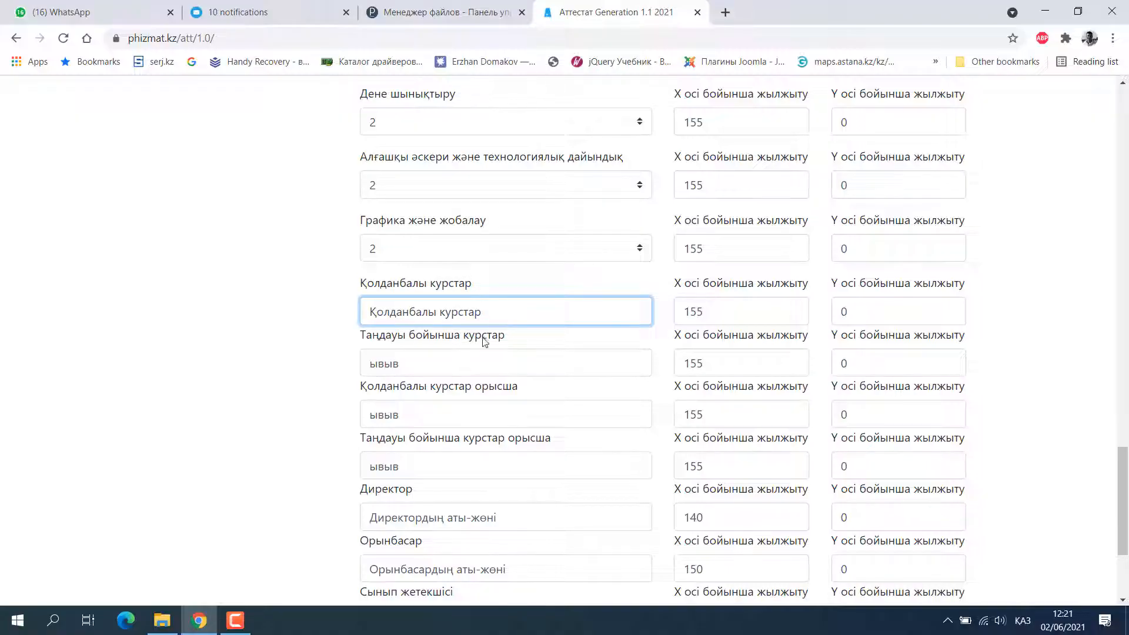
pyautogui.moveTo(484, 339); pyautogui.dragTo(355, 341)
pyautogui.doubleClick(431, 365)
pyautogui.write('Таңдауы бойынша курстар')
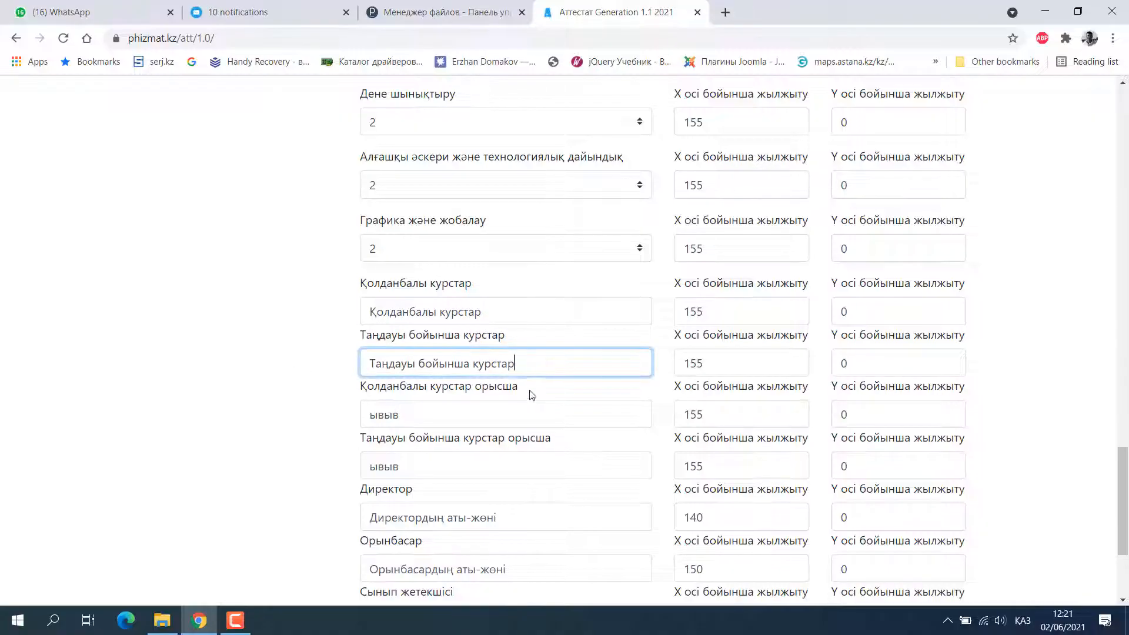
# Step: Fill the Russian applied and elective course fields with "Қолданбалы курстар орысша" and "Таңдауы бойынша курстар орысша"
pyautogui.moveTo(523, 389); pyautogui.dragTo(360, 392)
pyautogui.doubleClick(441, 415)
pyautogui.write('Қолданбалы курстар орысша')
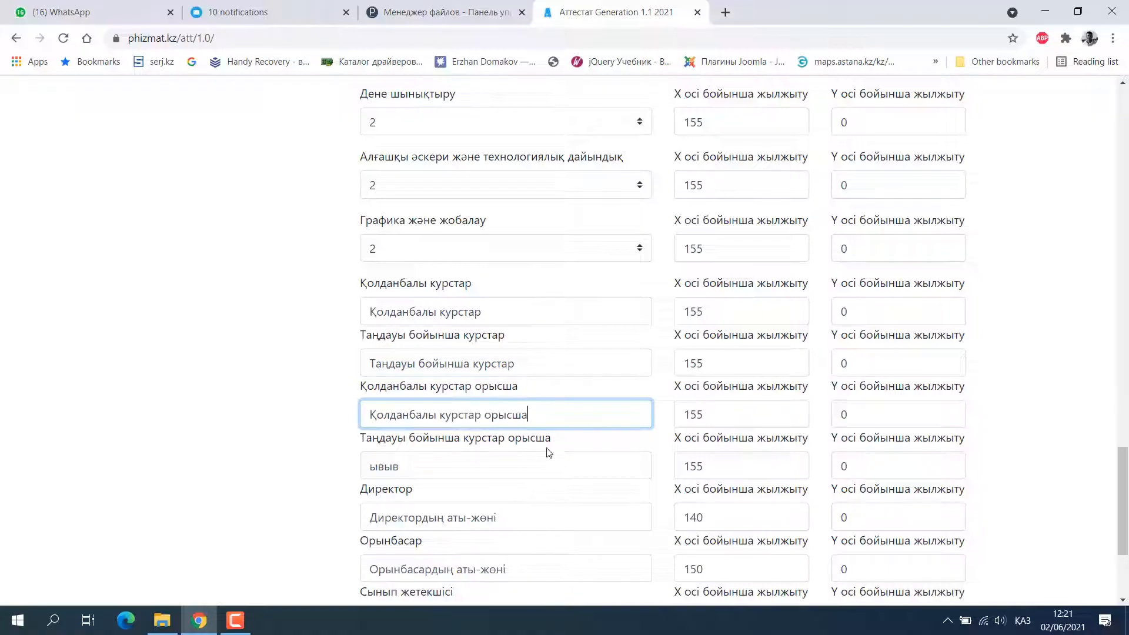
pyautogui.moveTo(558, 442); pyautogui.dragTo(362, 451)
pyautogui.hotkey('ctrl', 'c')
pyautogui.doubleClick(422, 464)
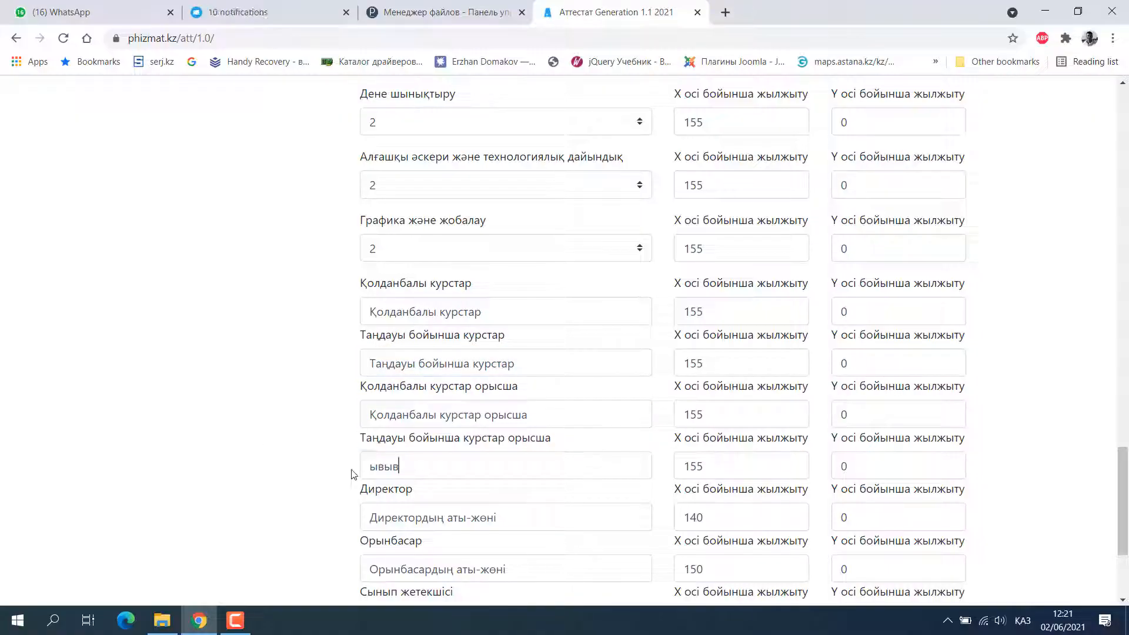
pyautogui.hotkey('ctrl', 'v')
# Step: Check the staff fields at the end of the student data and generate a preview of the certificate
pyautogui.scroll(-3, 502, 467)
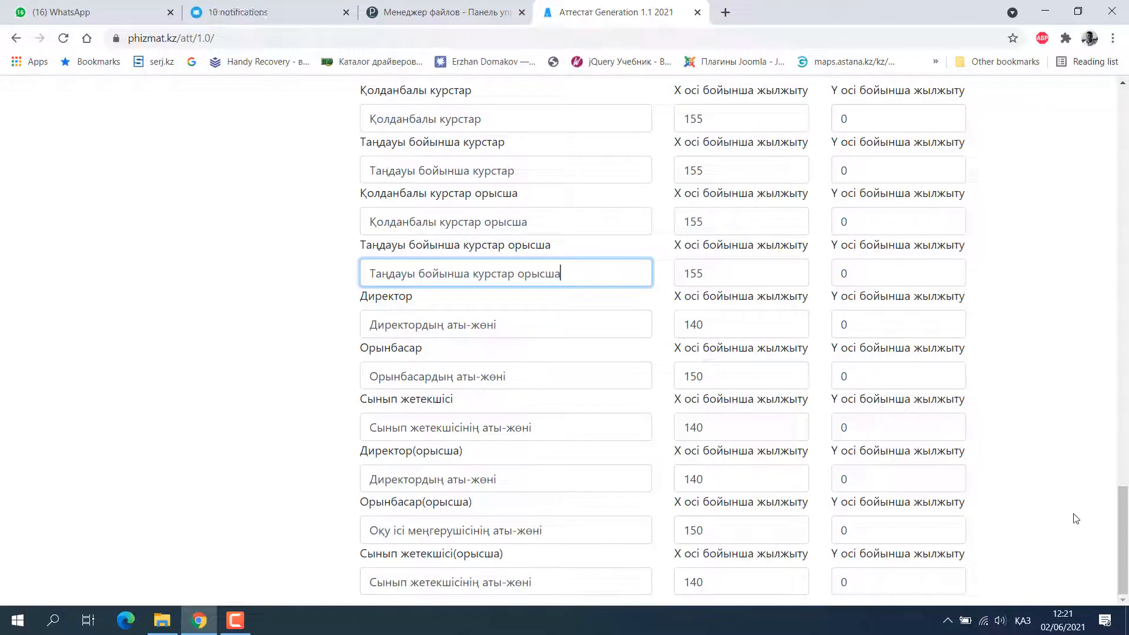
pyautogui.moveTo(1122, 540); pyautogui.dragTo(1127, 143)
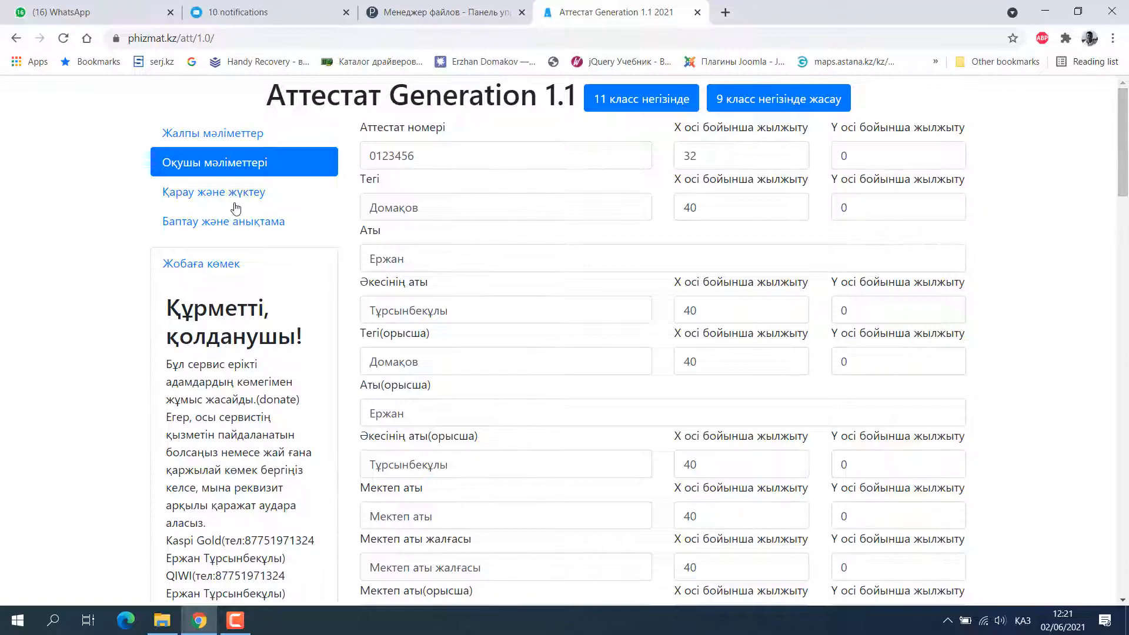
pyautogui.click(211, 203)
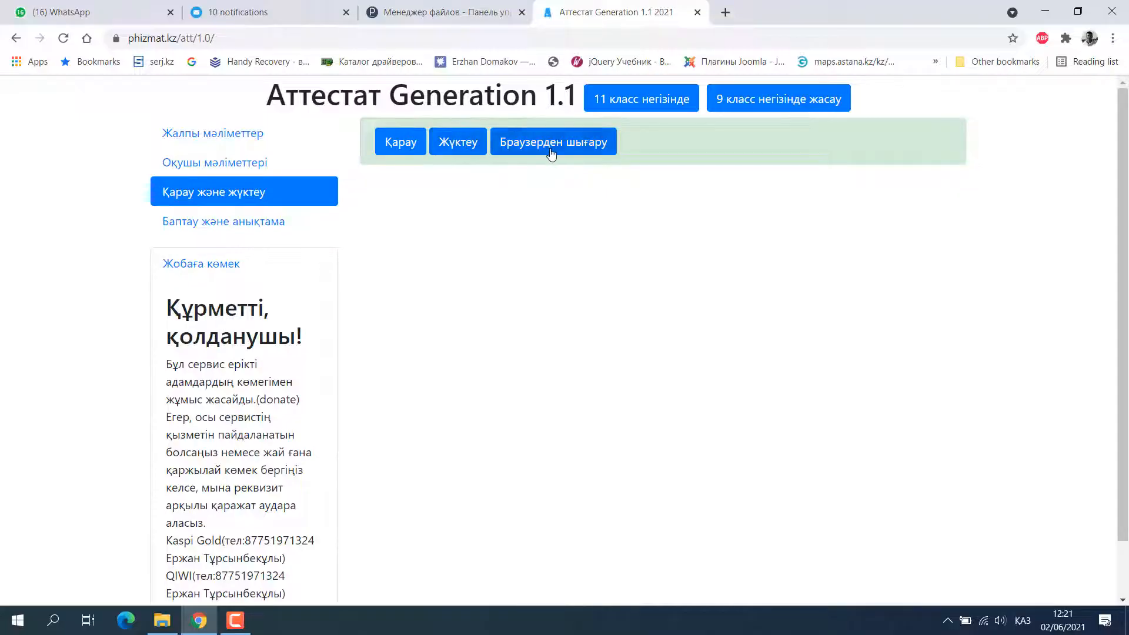
pyautogui.click(398, 141)
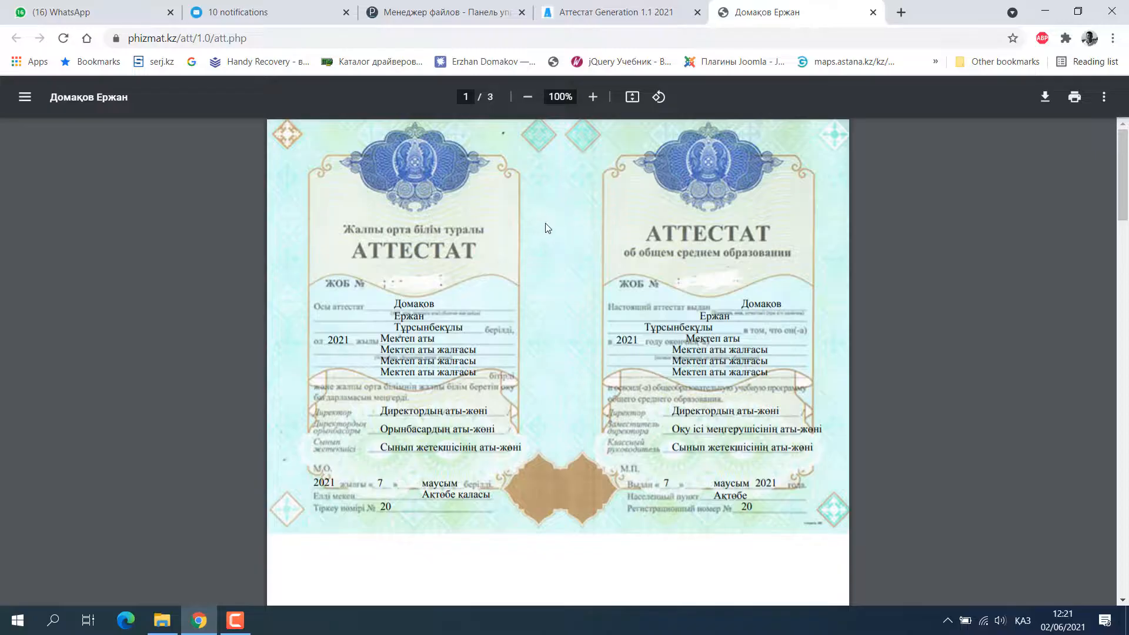
# Step: Examine the generated certificate and its grade supplement, checking the student's surname and the Kazakh settlement on page 1
pyautogui.scroll(-10, 546, 228)
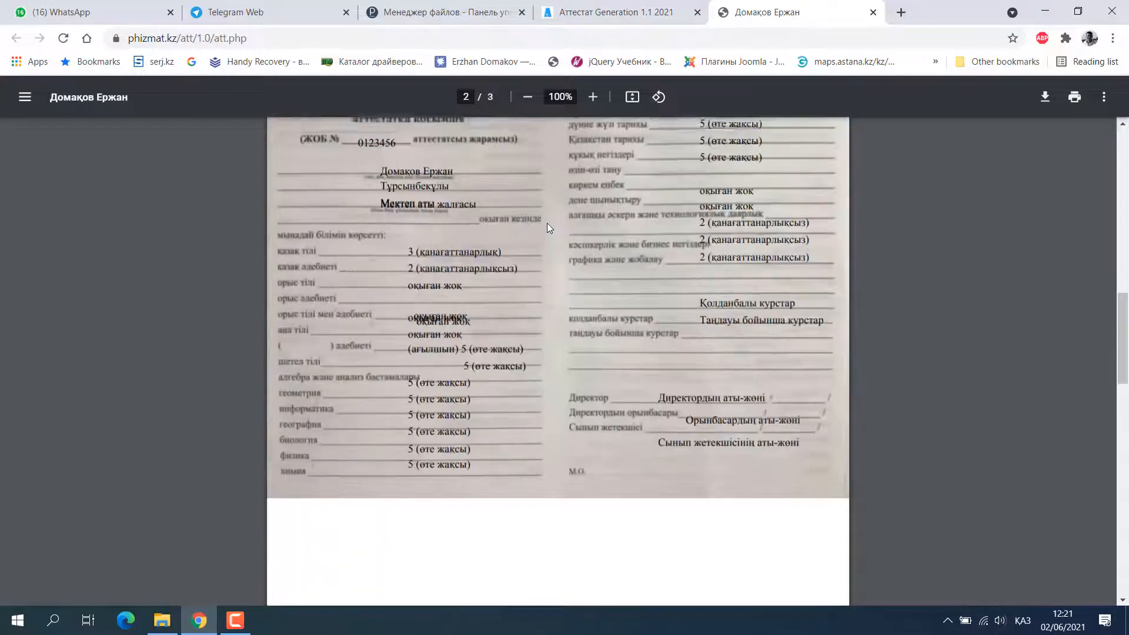
pyautogui.scroll(10, 546, 228)
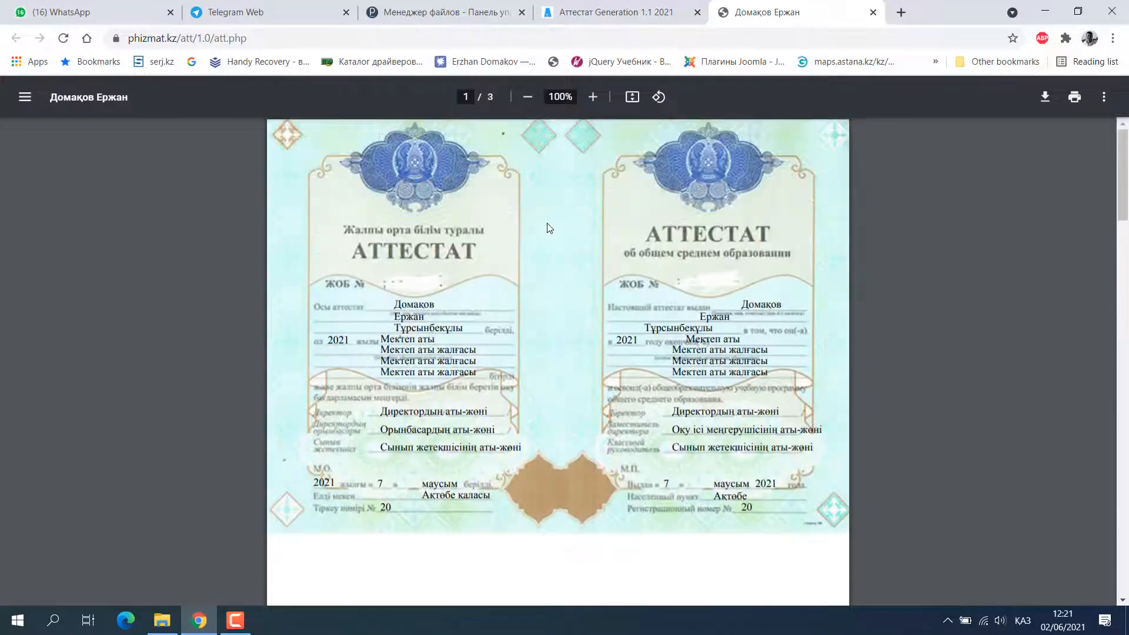
pyautogui.doubleClick(418, 305)
pyautogui.moveTo(416, 495); pyautogui.dragTo(491, 498)
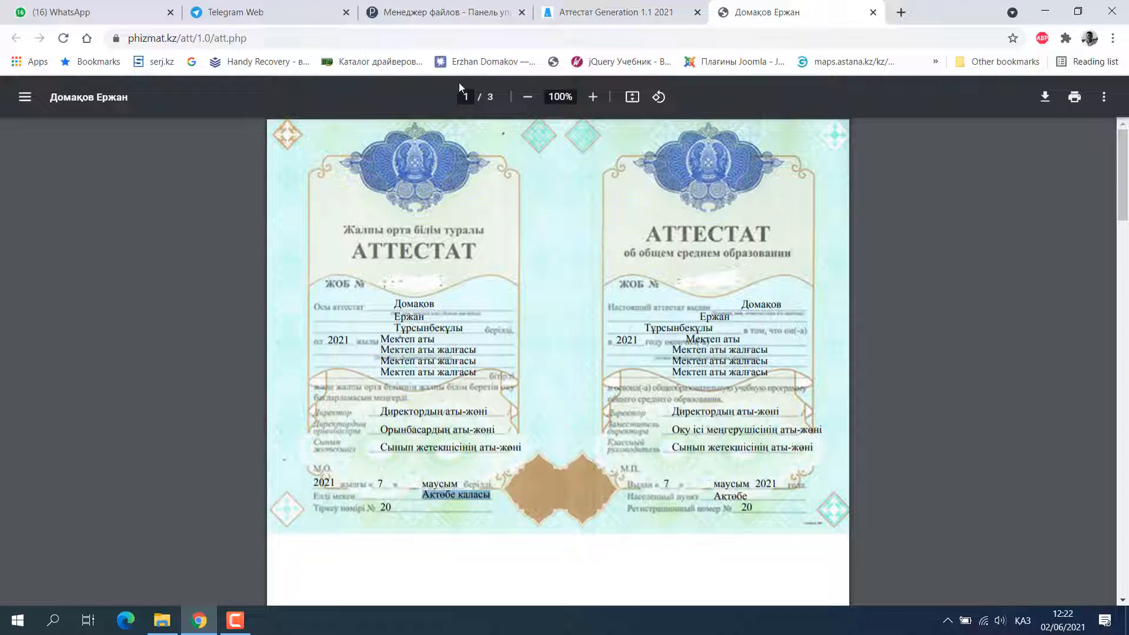
# Step: Examine the student data and Kazakh general data forms, locating the X-axis and Y-axis offset fields of the settlement (Елді мекен)
pyautogui.click(614, 12)
pyautogui.click(250, 162)
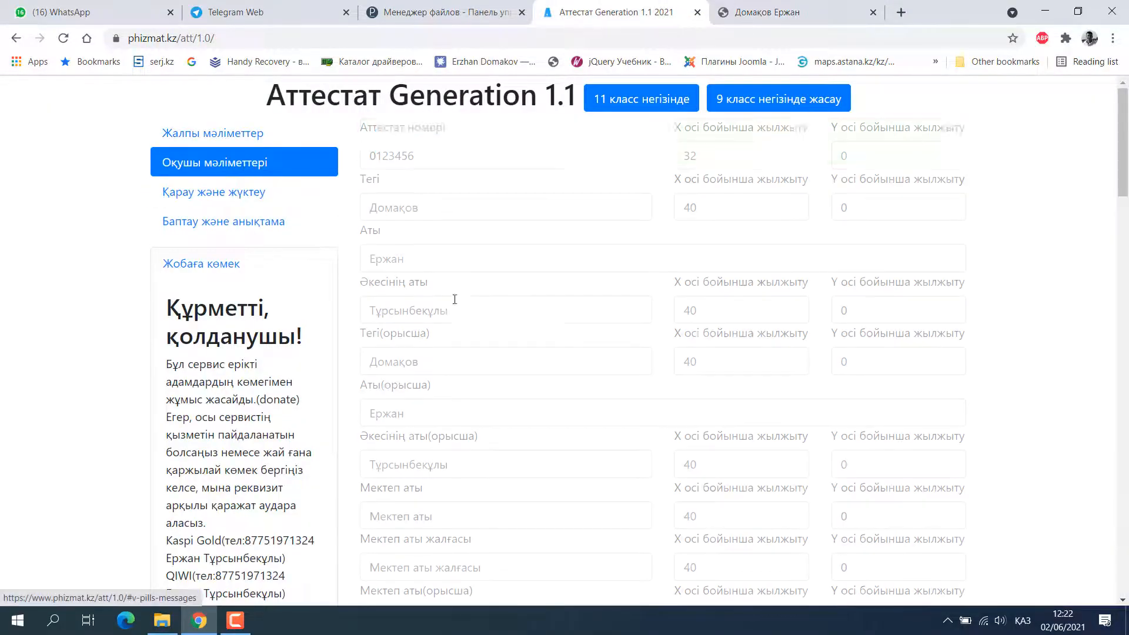
pyautogui.scroll(-5, 488, 352)
pyautogui.scroll(-5, 495, 361)
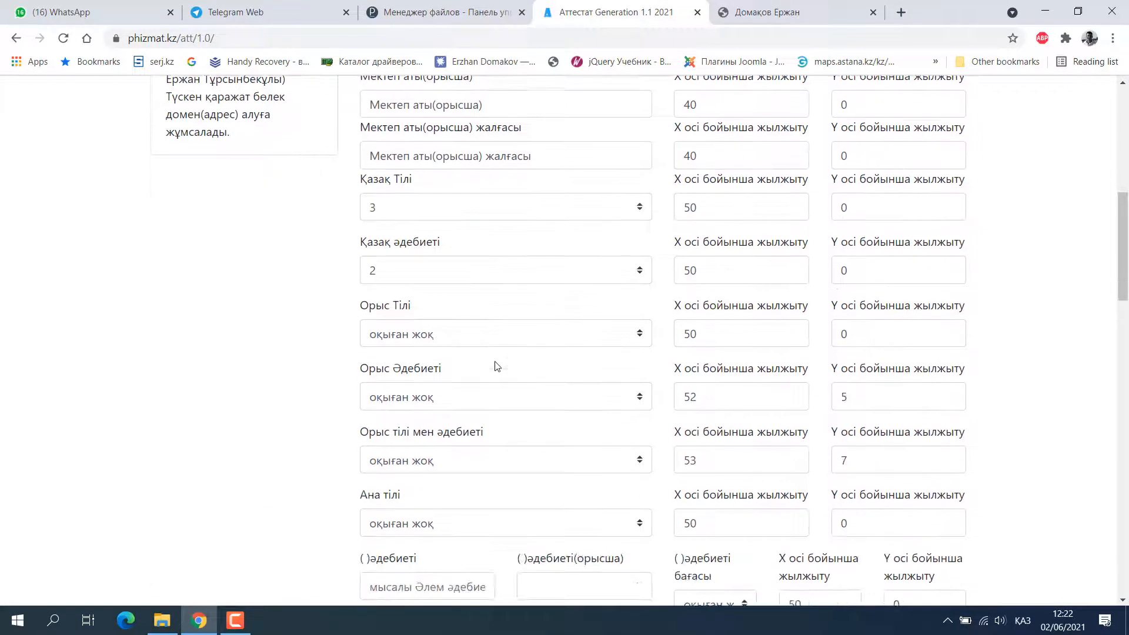
pyautogui.scroll(10, 495, 363)
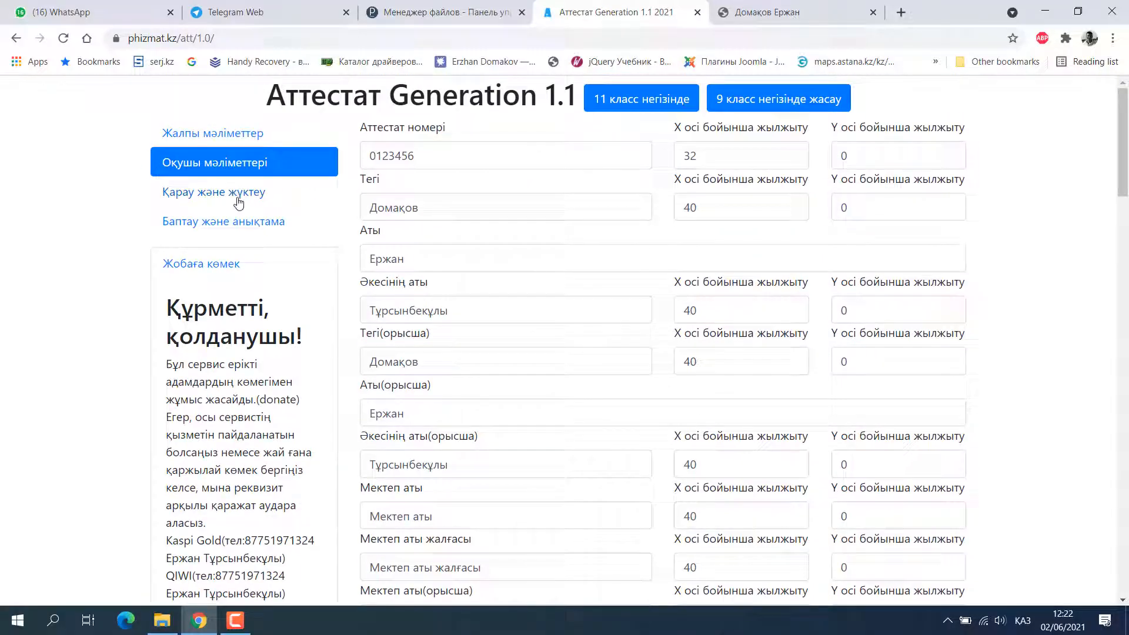
pyautogui.click(226, 138)
pyautogui.click(409, 141)
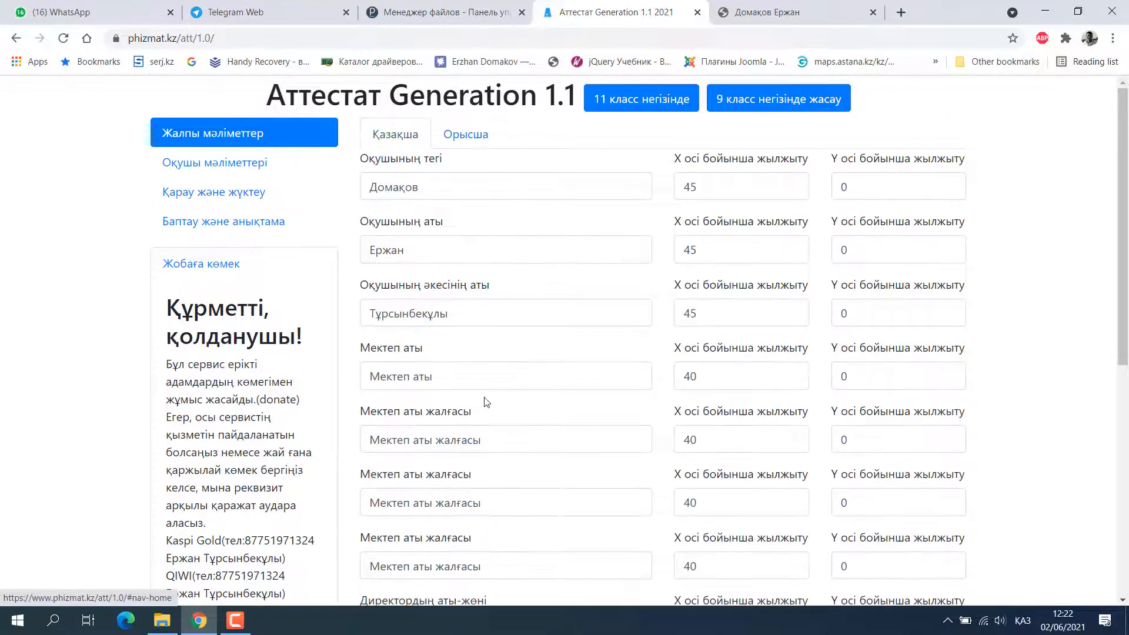
pyautogui.scroll(-6, 484, 404)
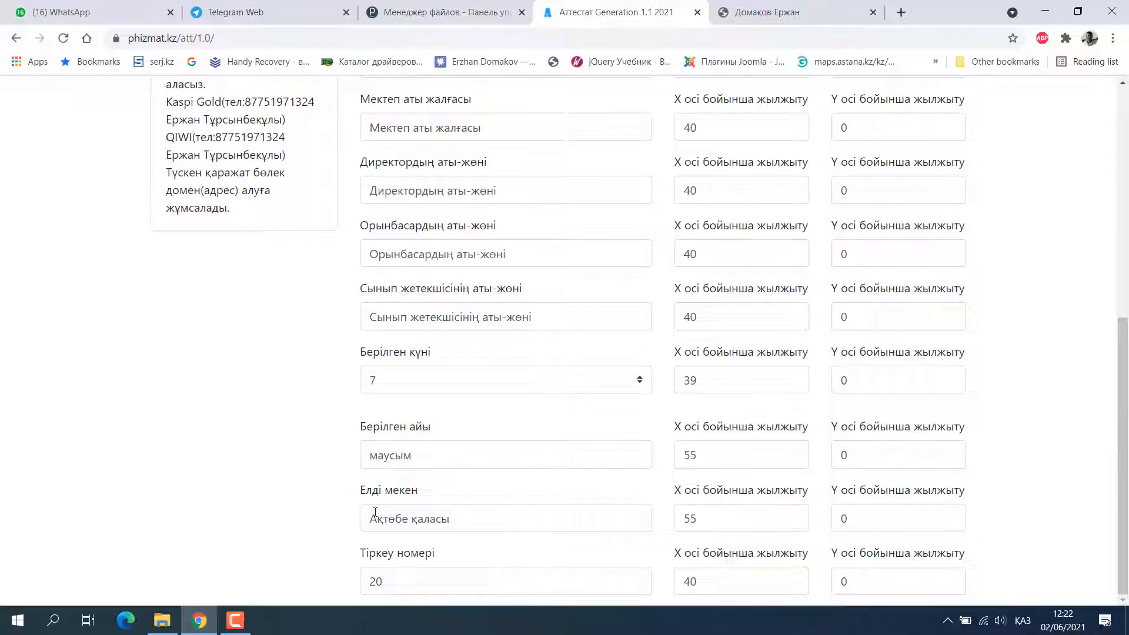
pyautogui.moveTo(675, 490); pyautogui.dragTo(966, 495)
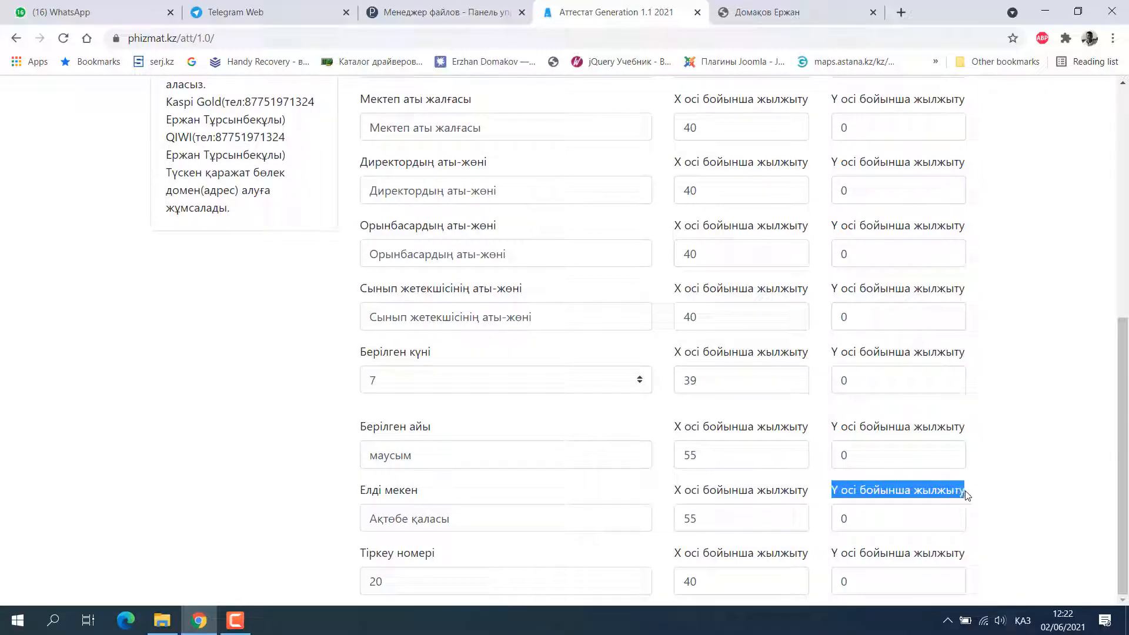
pyautogui.click(715, 521)
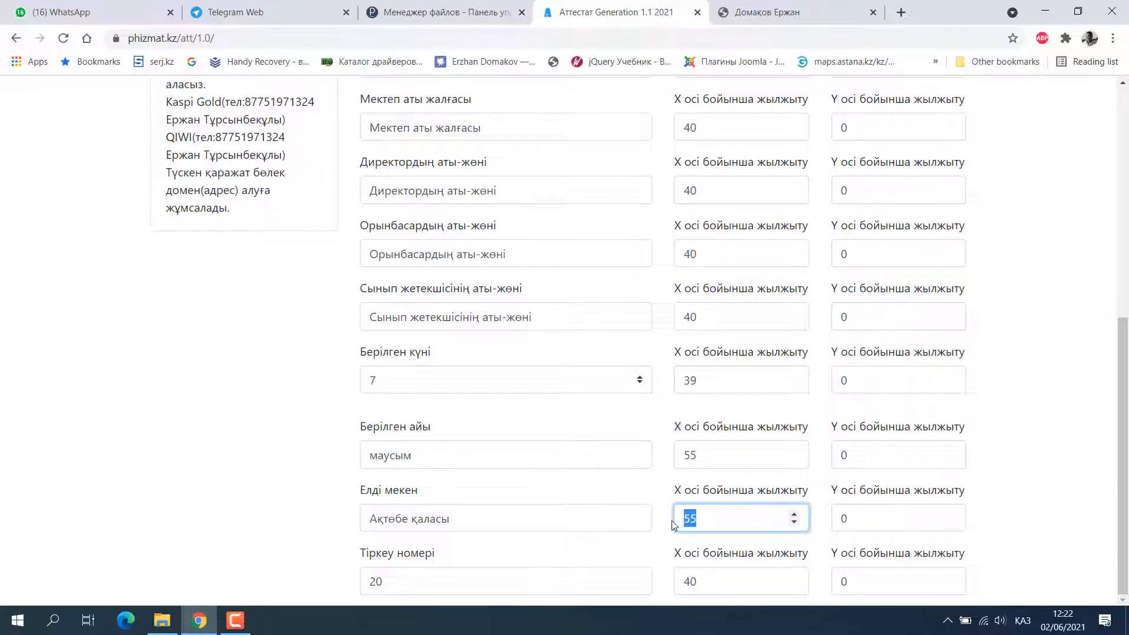
# Step: Set the offset naming in the settings to "Жоғары-төмен, оңға-солға"
pyautogui.scroll(8, 252, 239)
pyautogui.click(229, 218)
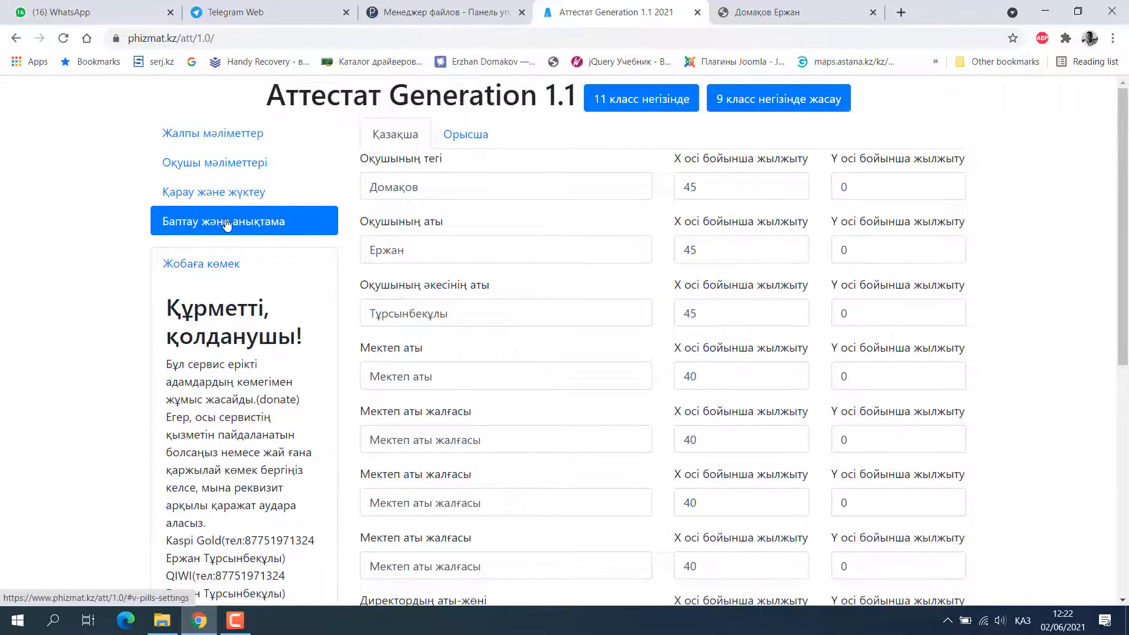
pyautogui.click(682, 230)
pyautogui.click(725, 269)
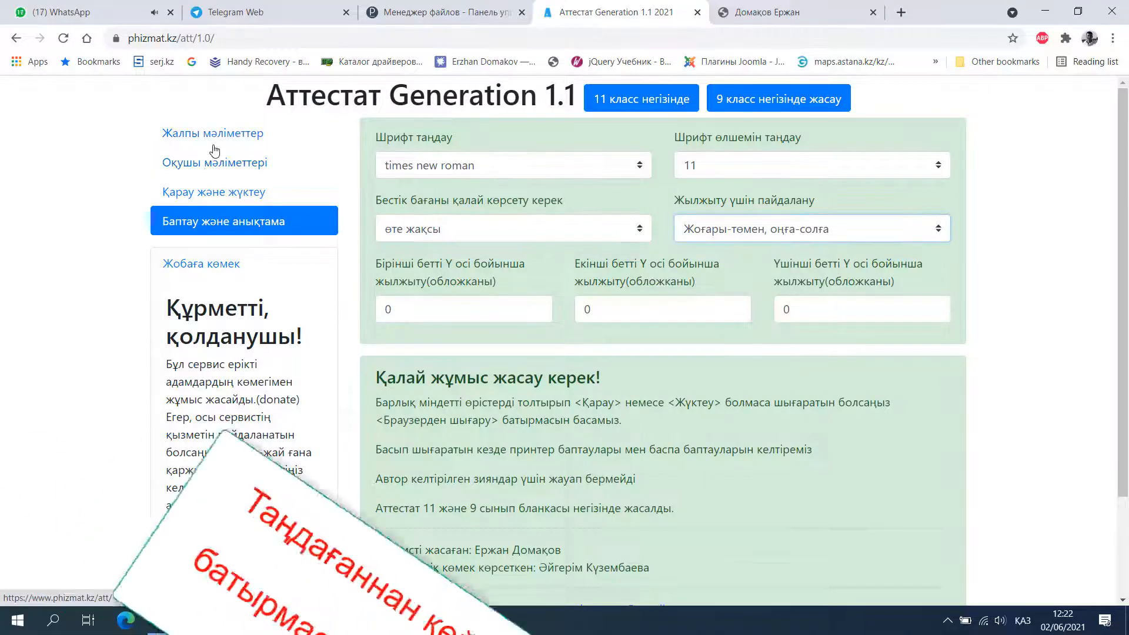
# Step: Generate a certificate preview, close it and reload the form to apply the changed offset labels
pyautogui.click(232, 192)
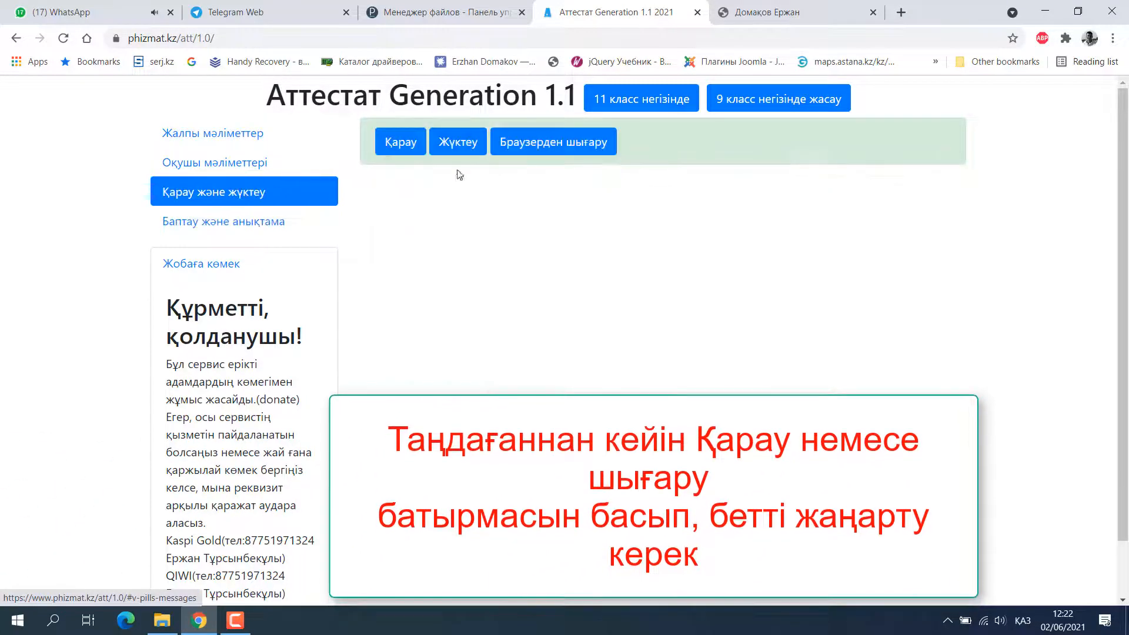
pyautogui.click(411, 143)
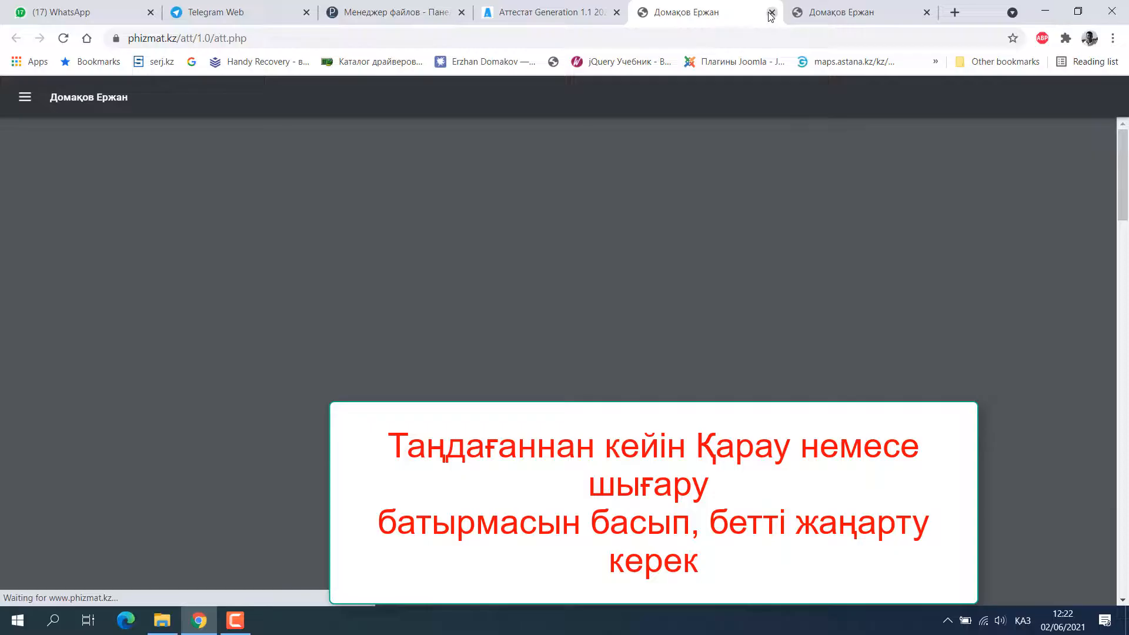
pyautogui.click(770, 12)
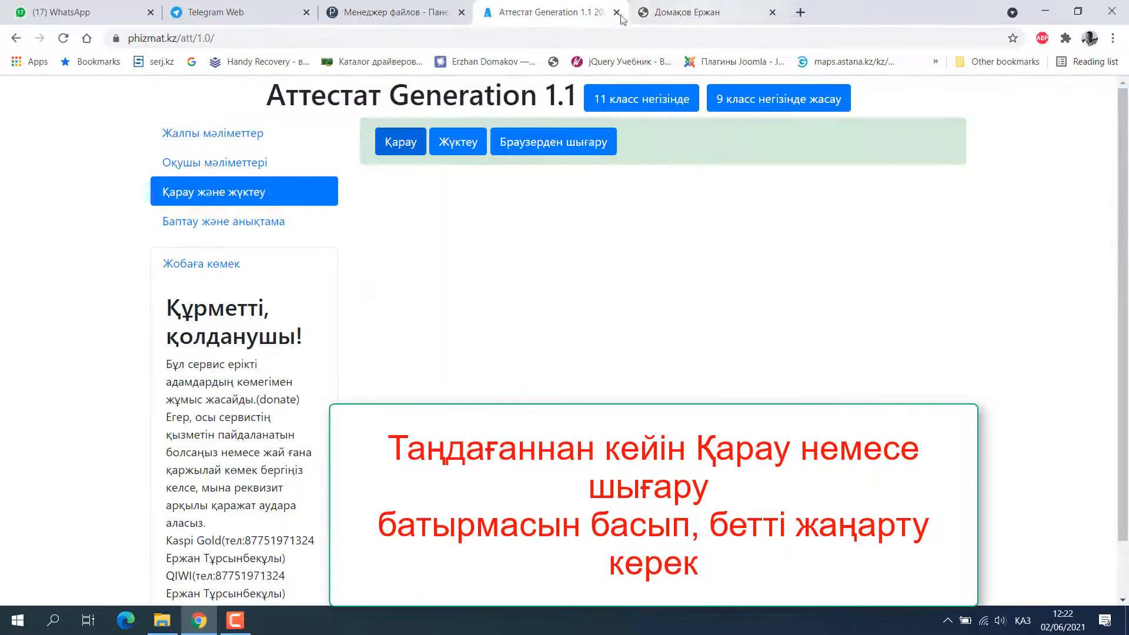
pyautogui.press('F5')
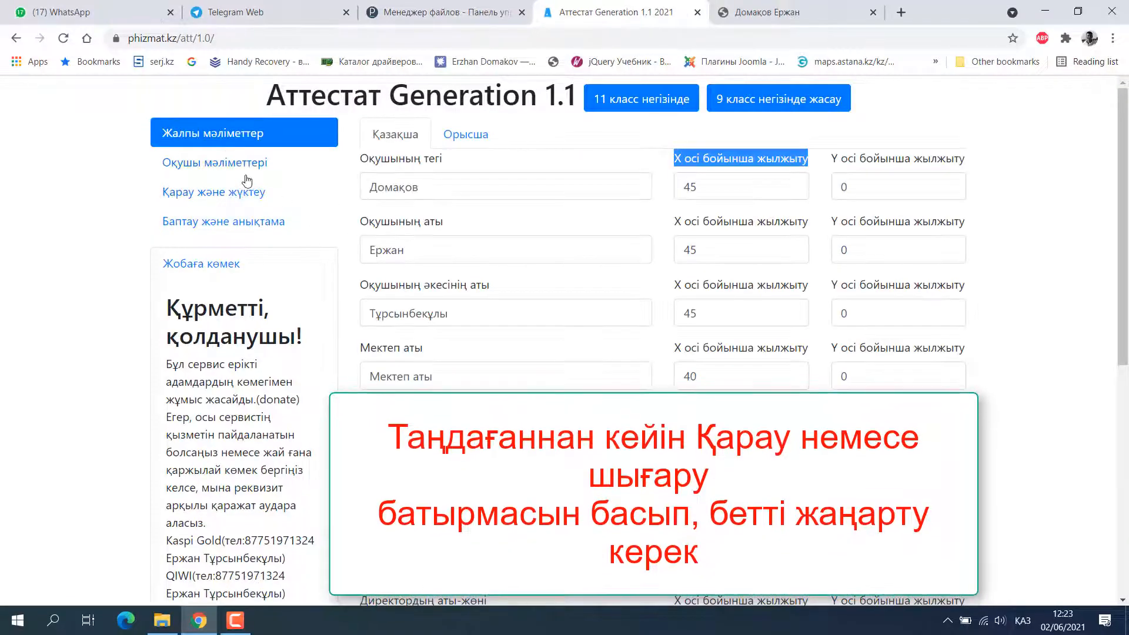
pyautogui.click(66, 36)
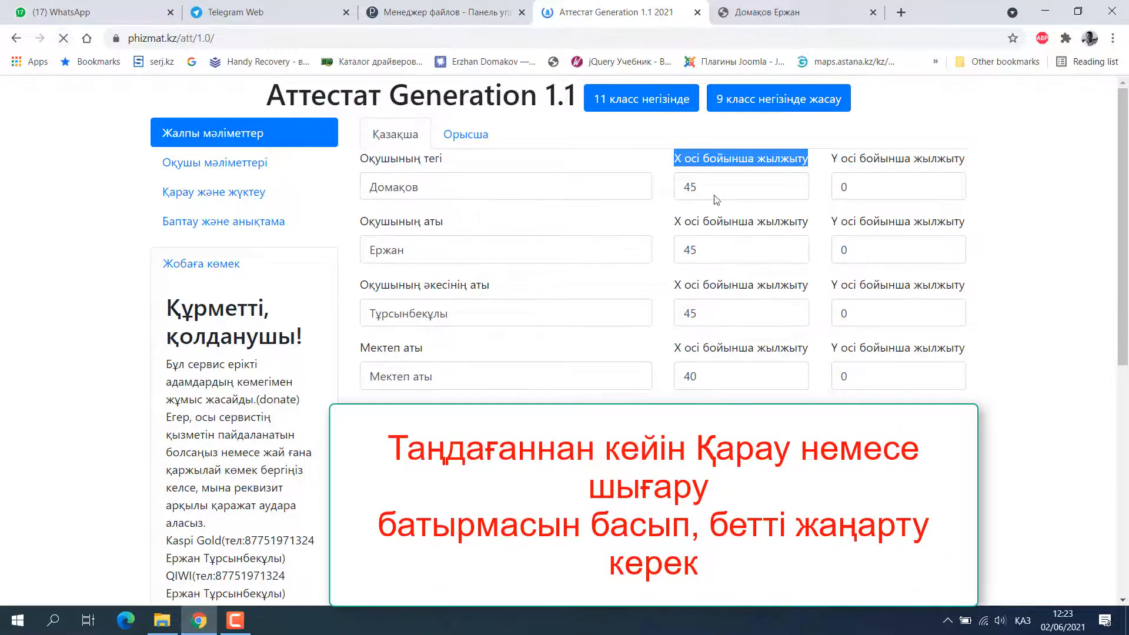
pyautogui.moveTo(787, 158); pyautogui.dragTo(674, 162)
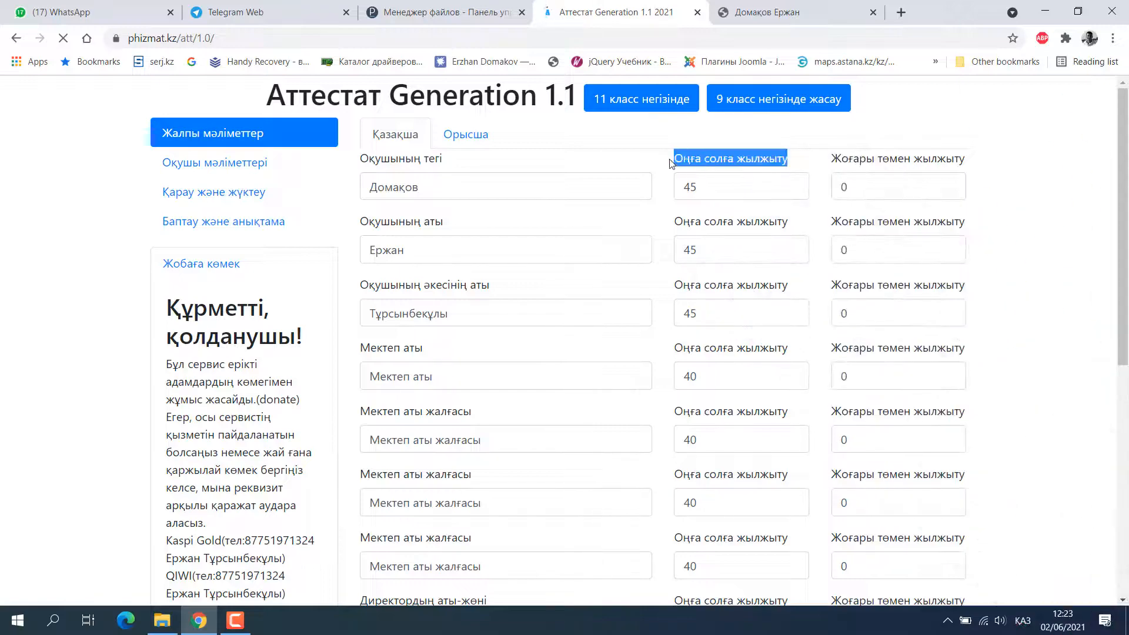
# Step: Fill the Kazakh settlement field (Елді мекен) in the general data with "Ақтөбе"
pyautogui.scroll(-7, 409, 357)
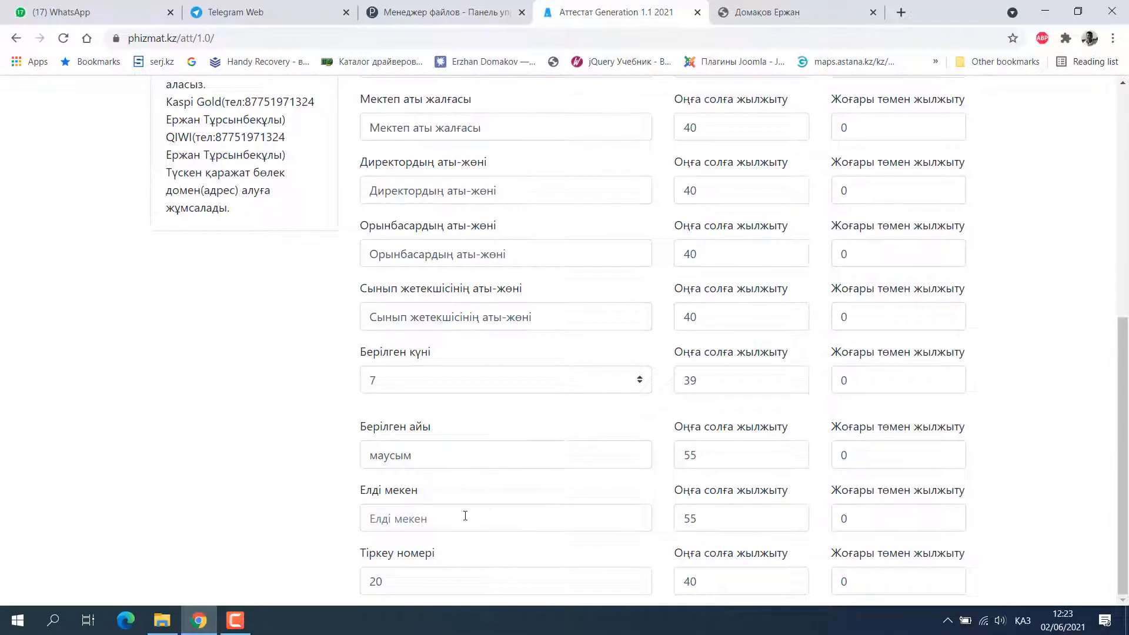
pyautogui.click(465, 515)
pyautogui.click(442, 485)
pyautogui.scroll(6, 517, 447)
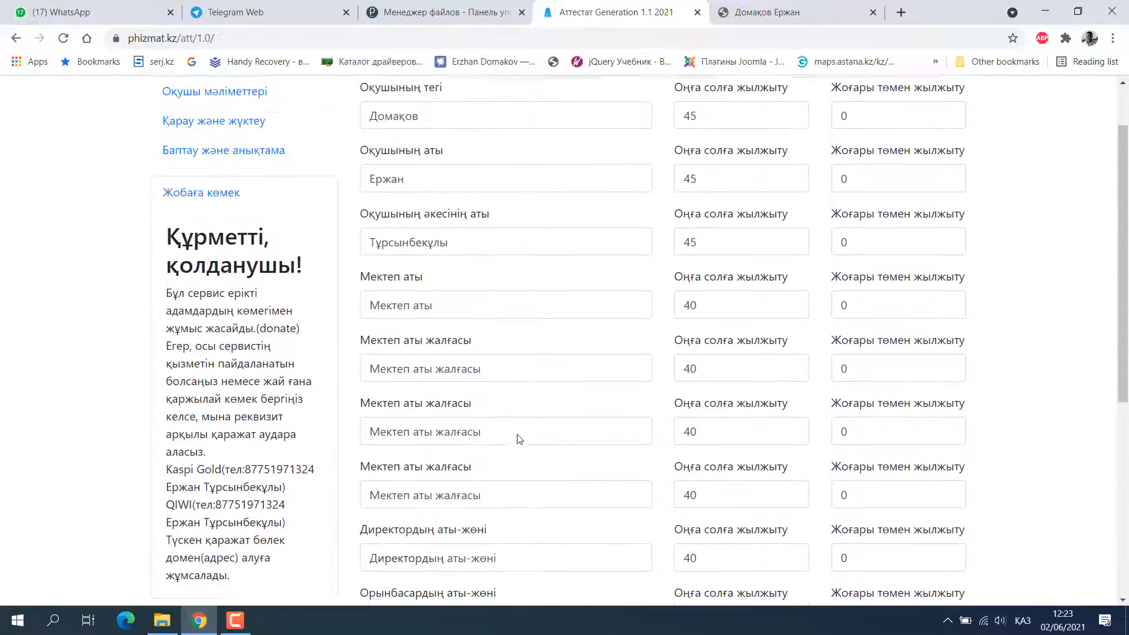
pyautogui.scroll(1, 518, 437)
pyautogui.scroll(-6, 491, 507)
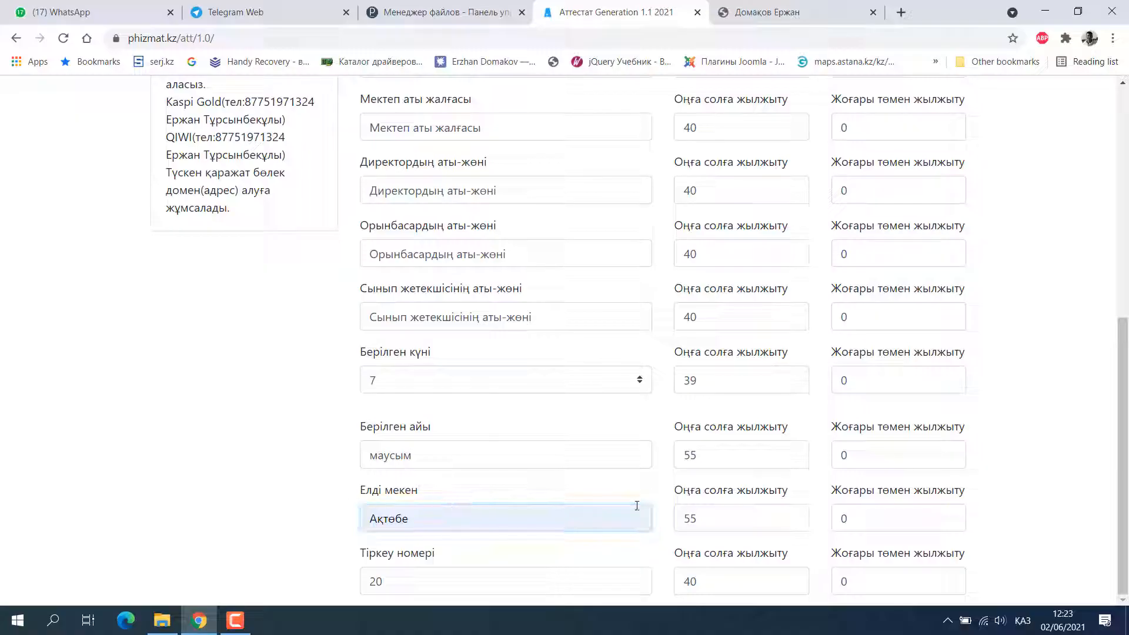
# Step: Set the Kazakh settlement's right-left offset (Оңға солға жылжыту) to 45
pyautogui.doubleClick(686, 520)
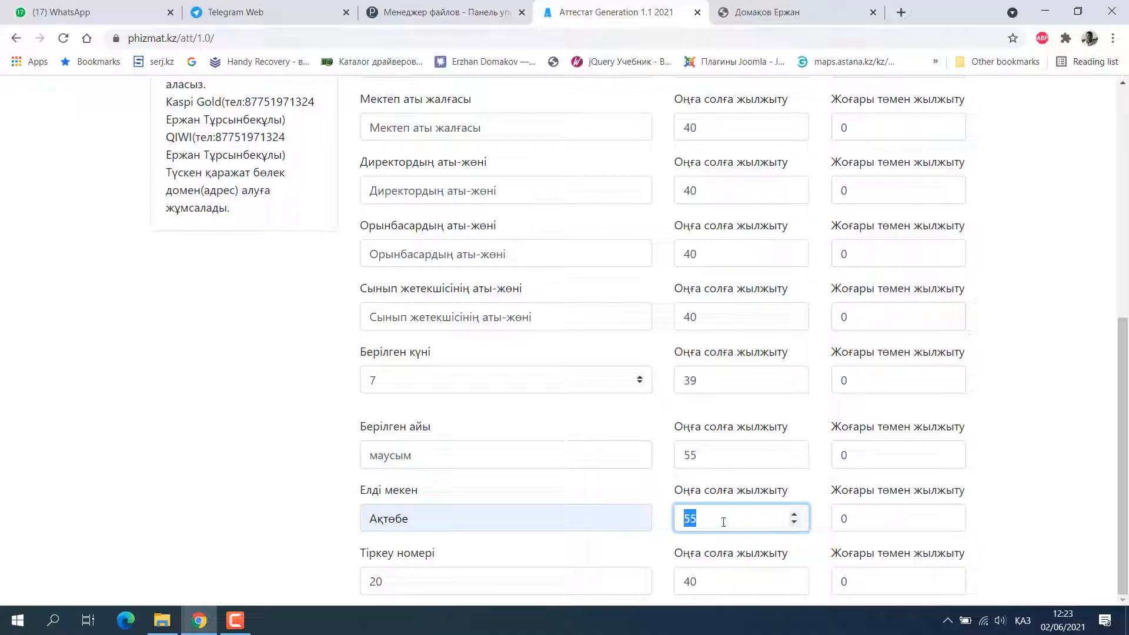
pyautogui.moveTo(723, 522); pyautogui.dragTo(658, 519)
pyautogui.write('45')
pyautogui.moveTo(752, 518); pyautogui.dragTo(674, 519)
pyautogui.write('44')
pyautogui.press('BackSpace')
pyautogui.press('BackSpace')
pyautogui.write('45')
# Step: Generate a new certificate preview and check the Kazakh settlement's placement on page 1
pyautogui.scroll(15, 353, 458)
pyautogui.click(206, 193)
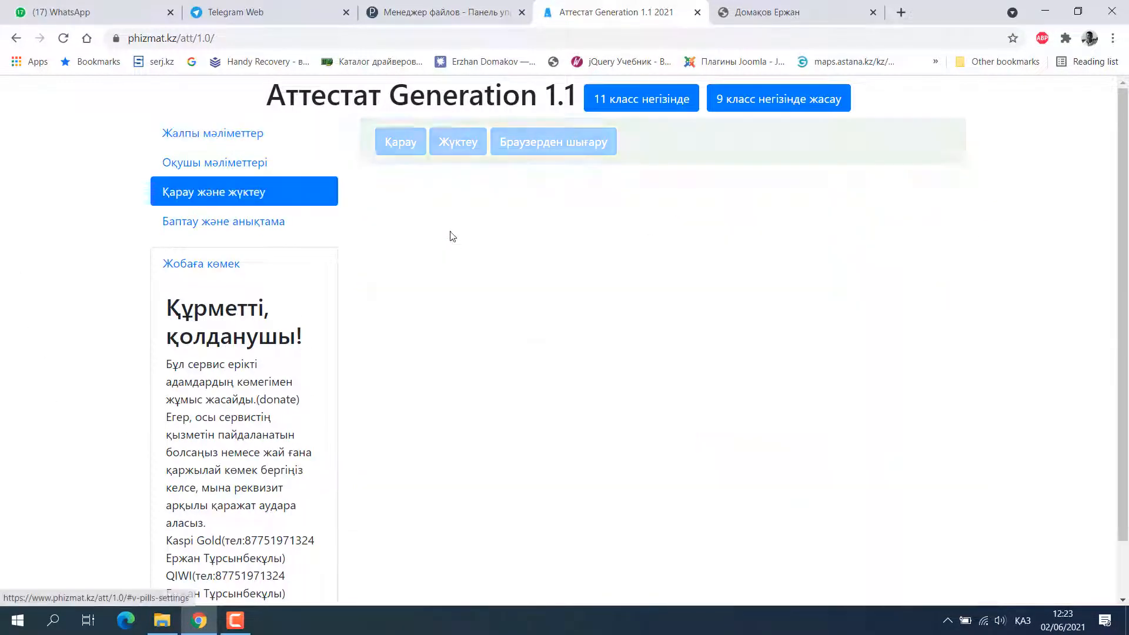
pyautogui.click(405, 144)
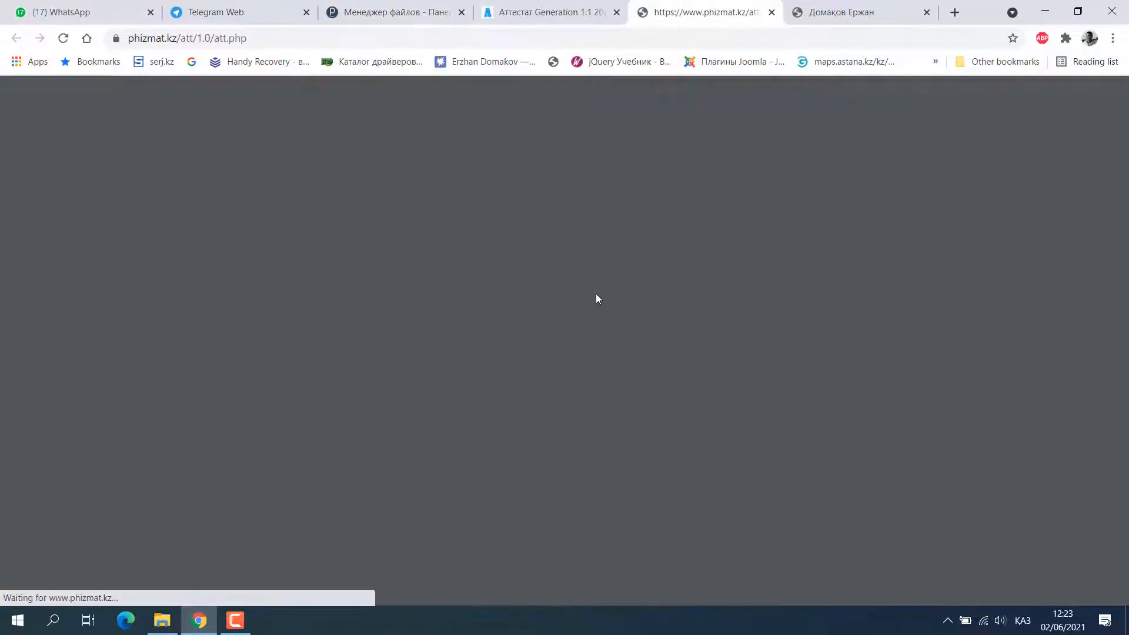
pyautogui.scroll(-10, 570, 323)
pyautogui.scroll(5, 570, 322)
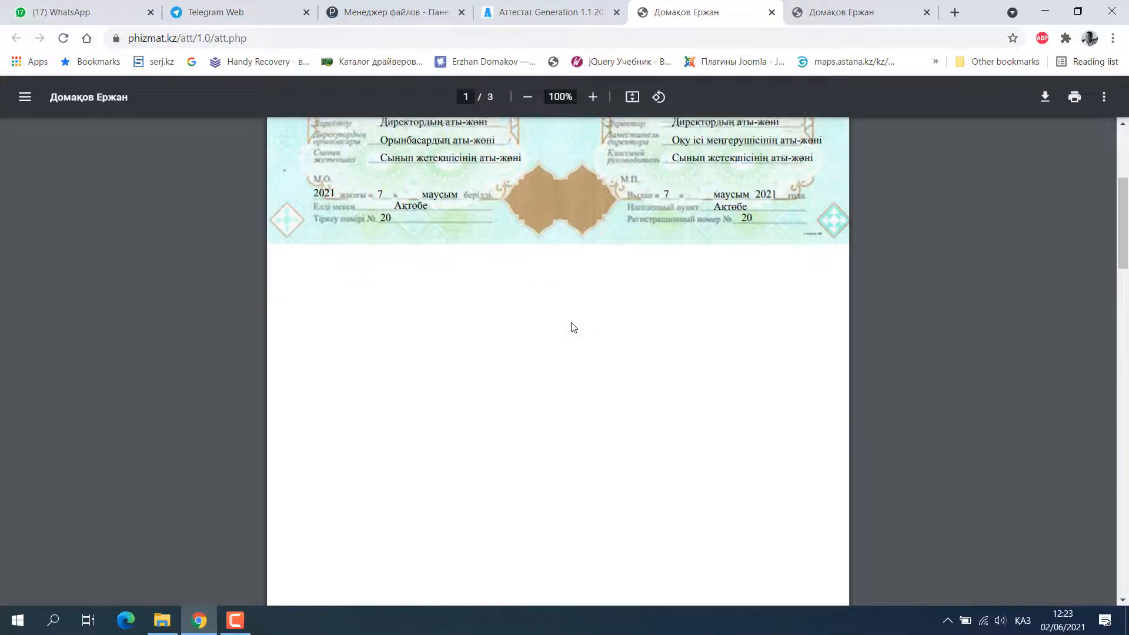
pyautogui.scroll(2, 573, 327)
pyautogui.doubleClick(400, 351)
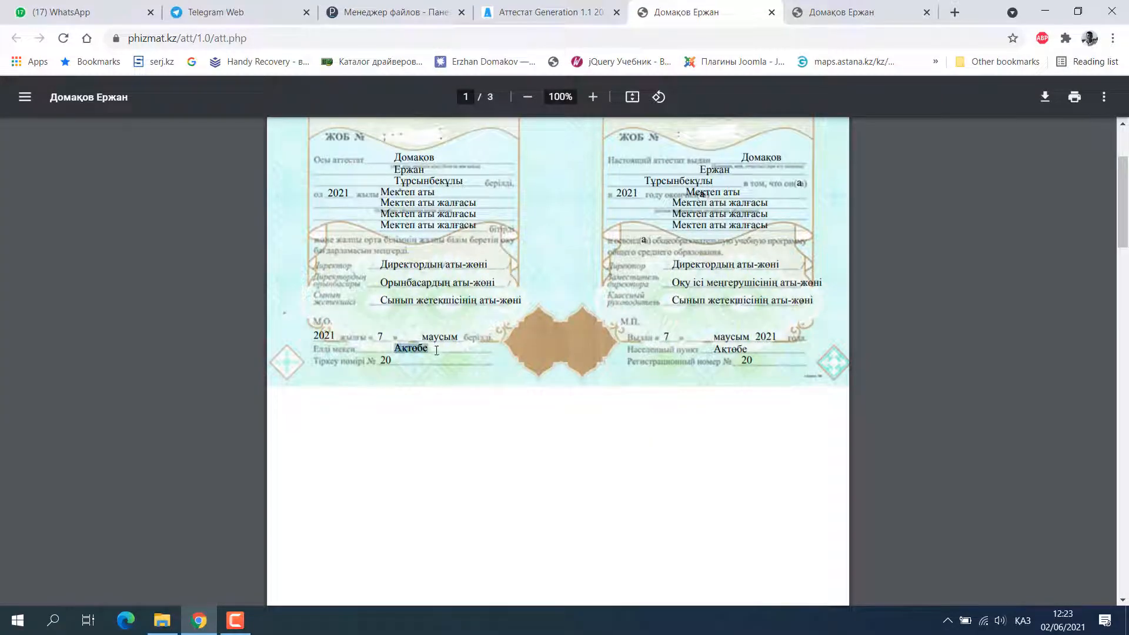
# Step: Compare the Kazakh settlement's position in the new preview with the earlier preview and with the issue month
pyautogui.click(799, 16)
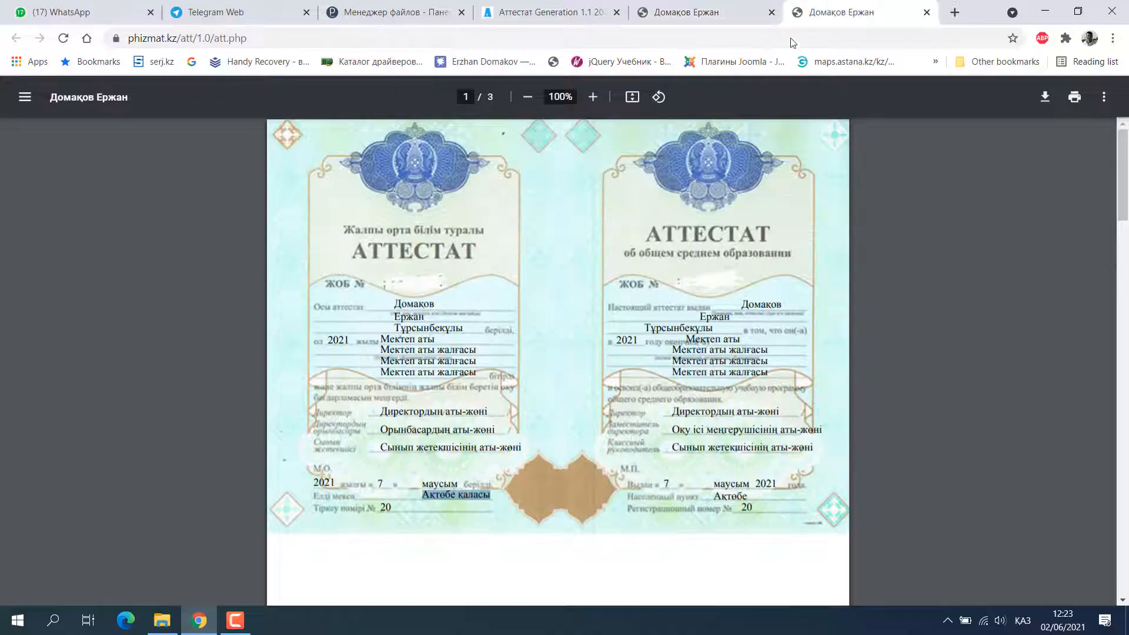
pyautogui.click(422, 496)
pyautogui.doubleClick(427, 488)
pyautogui.click(695, 7)
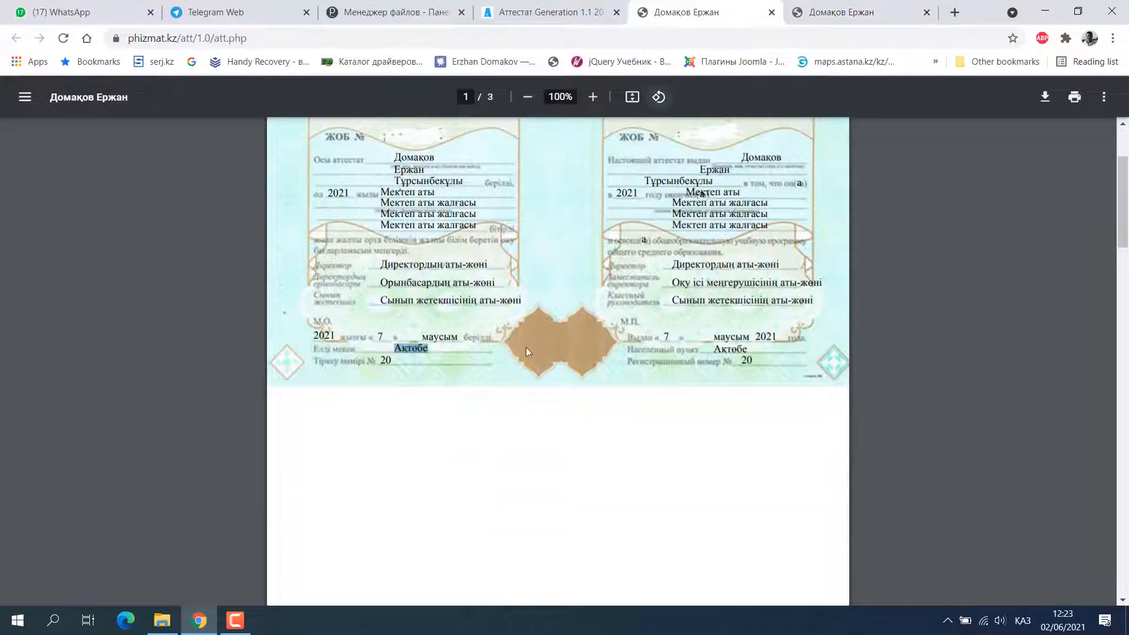
pyautogui.doubleClick(425, 336)
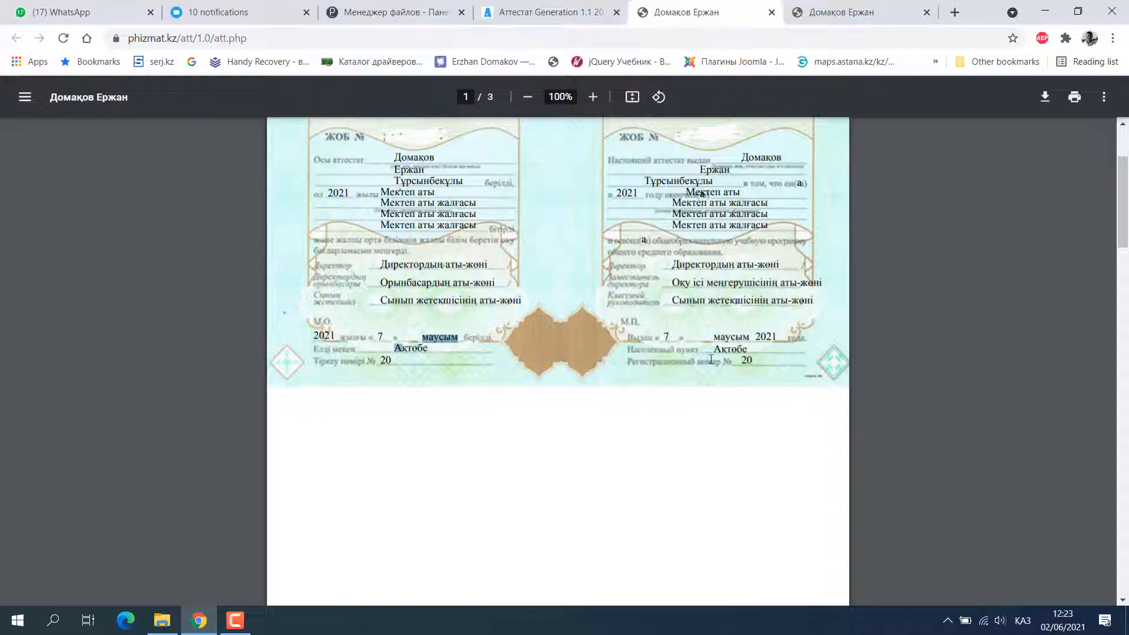
# Step: Review the certificate and grade supplement pages, and generate the version for printing from the browser
pyautogui.scroll(-10, 688, 383)
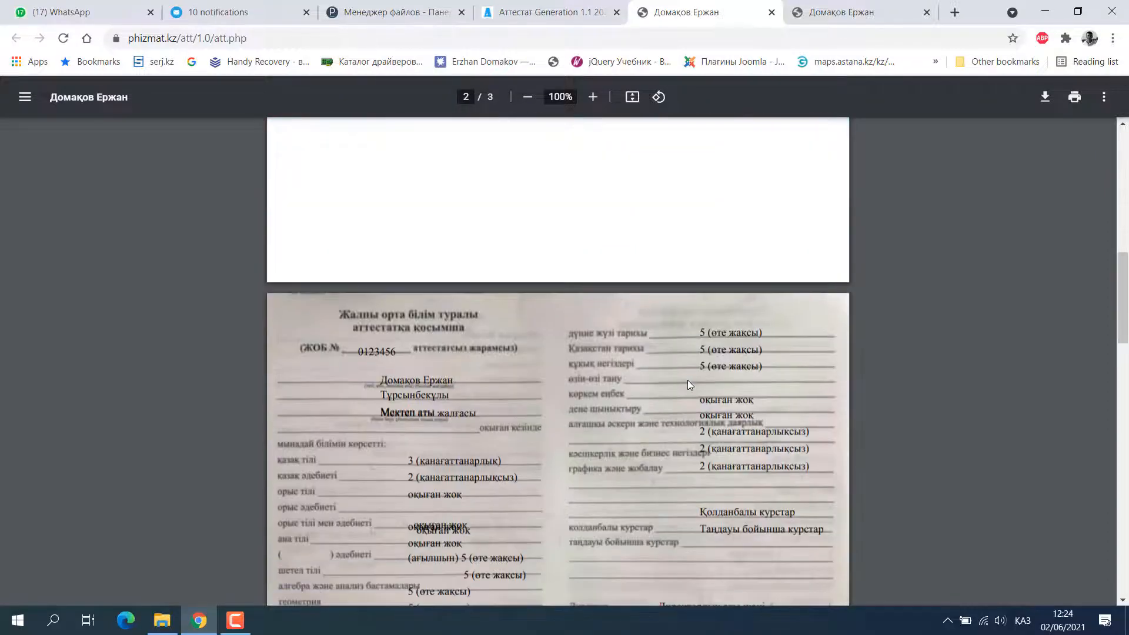
pyautogui.scroll(6, 687, 380)
pyautogui.scroll(-5, 686, 380)
pyautogui.scroll(1, 686, 380)
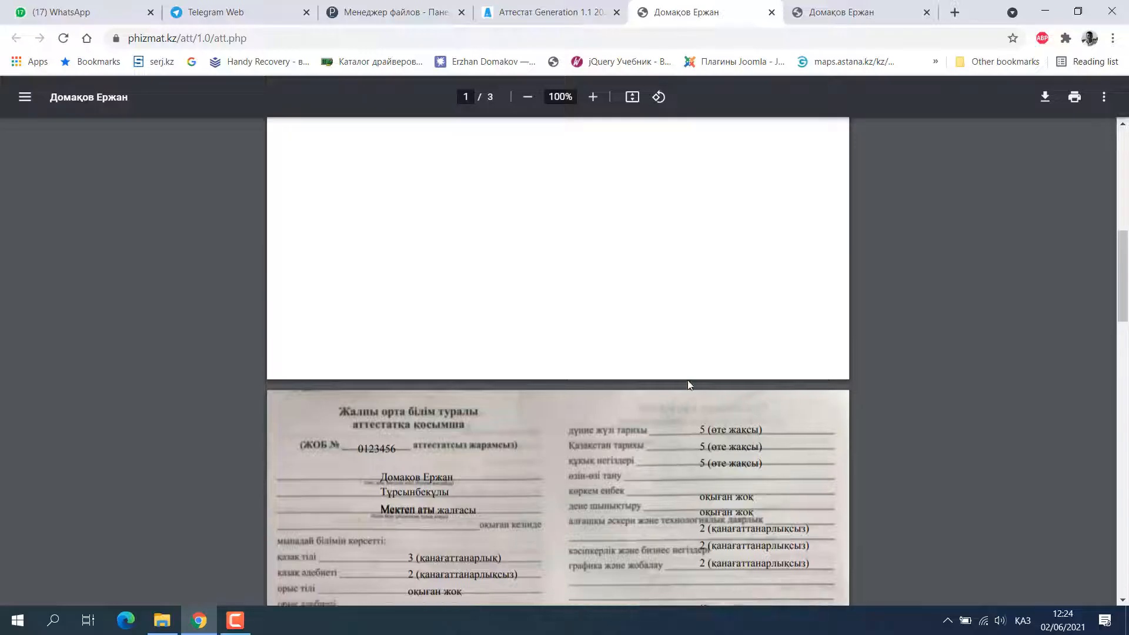
pyautogui.scroll(10, 688, 382)
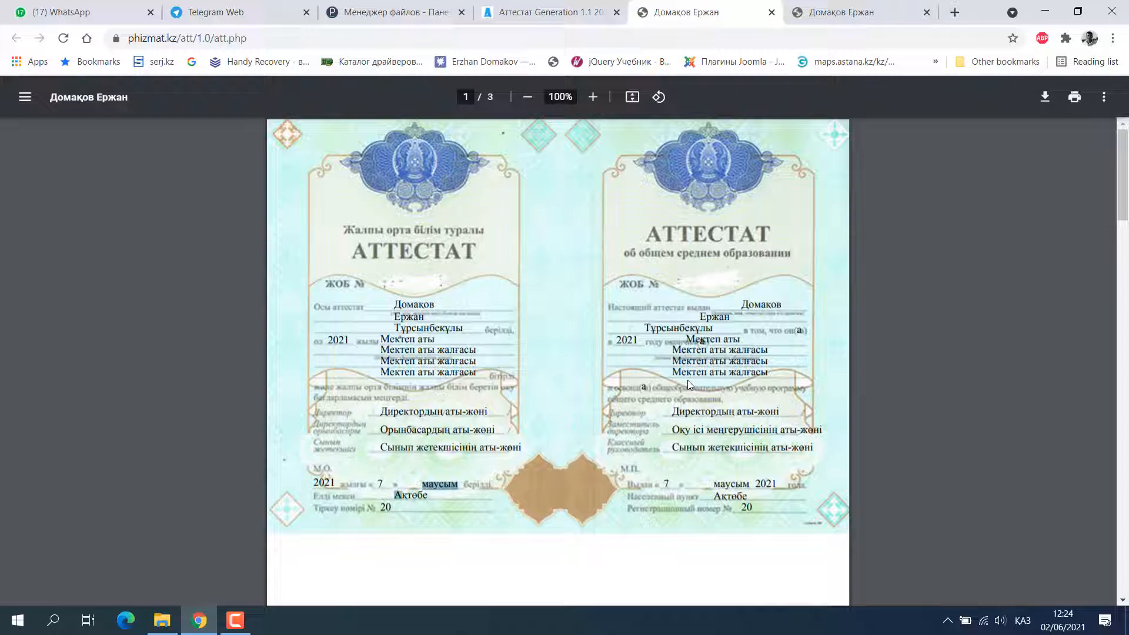
pyautogui.click(516, 6)
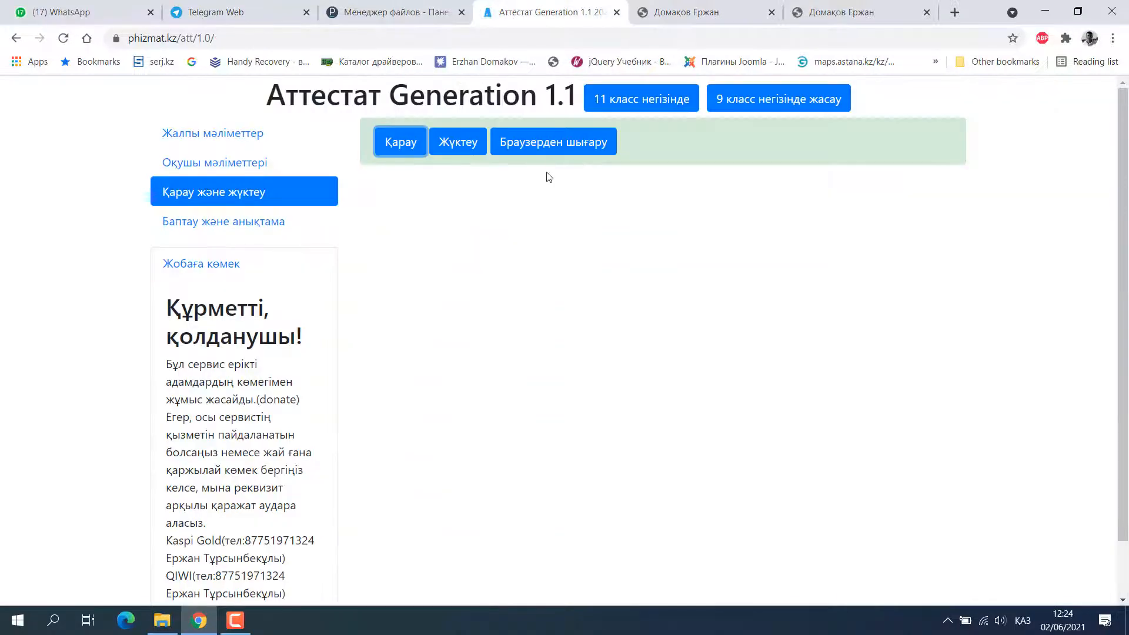
pyautogui.click(529, 143)
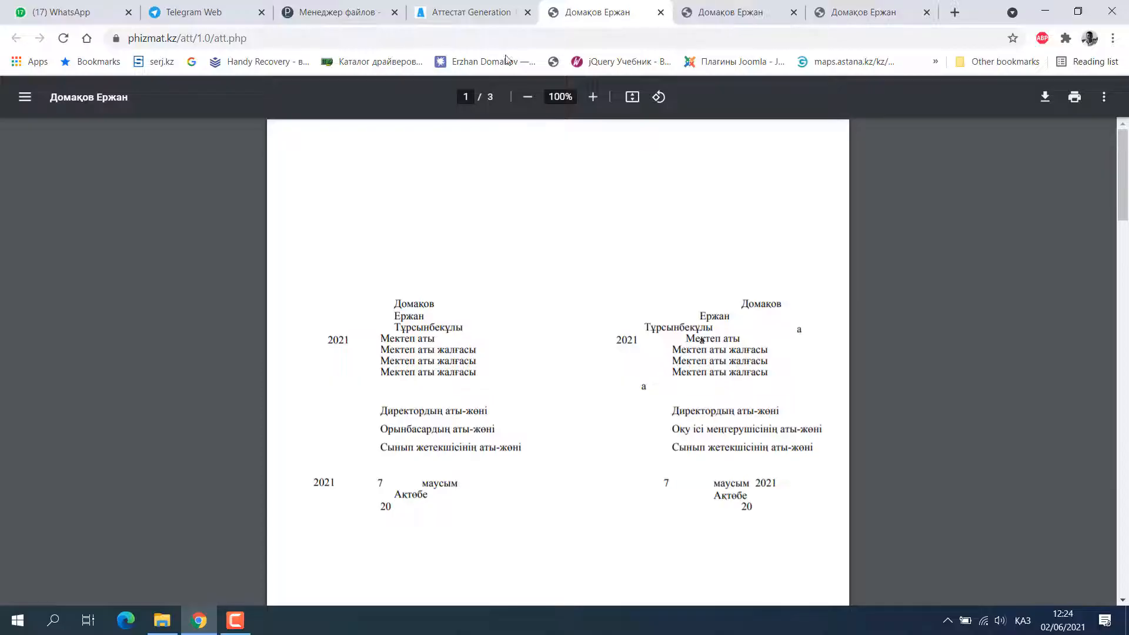
# Step: Enable "Аттестатта жоқ" for the "а" endings in the Russian general data and generate a new certificate preview
pyautogui.click(489, 8)
pyautogui.click(208, 165)
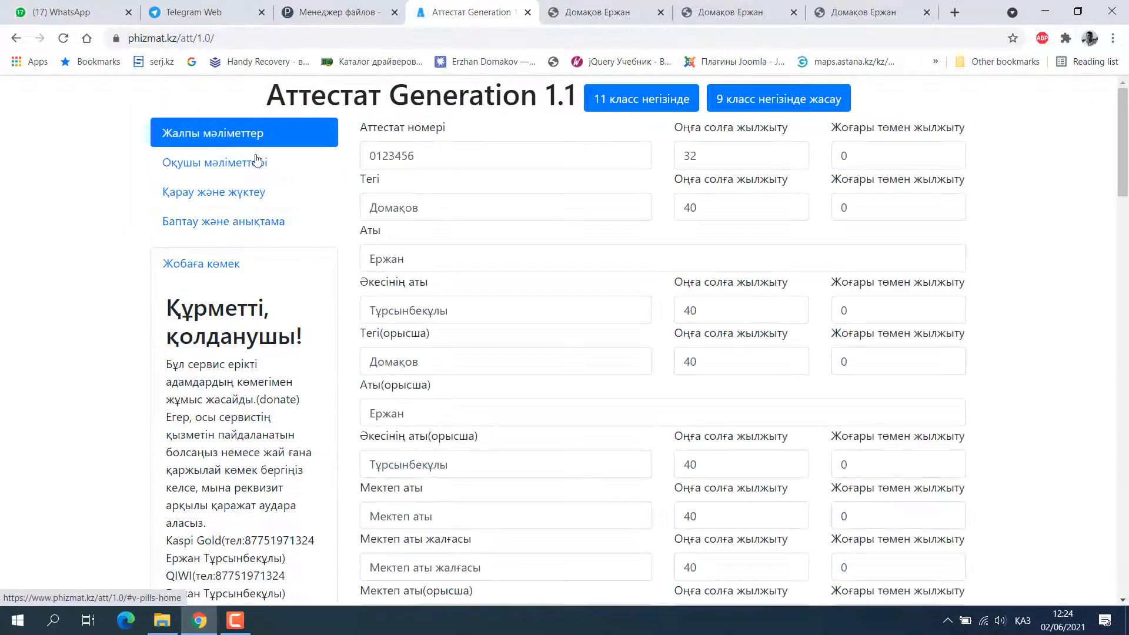
pyautogui.click(452, 135)
pyautogui.click(364, 347)
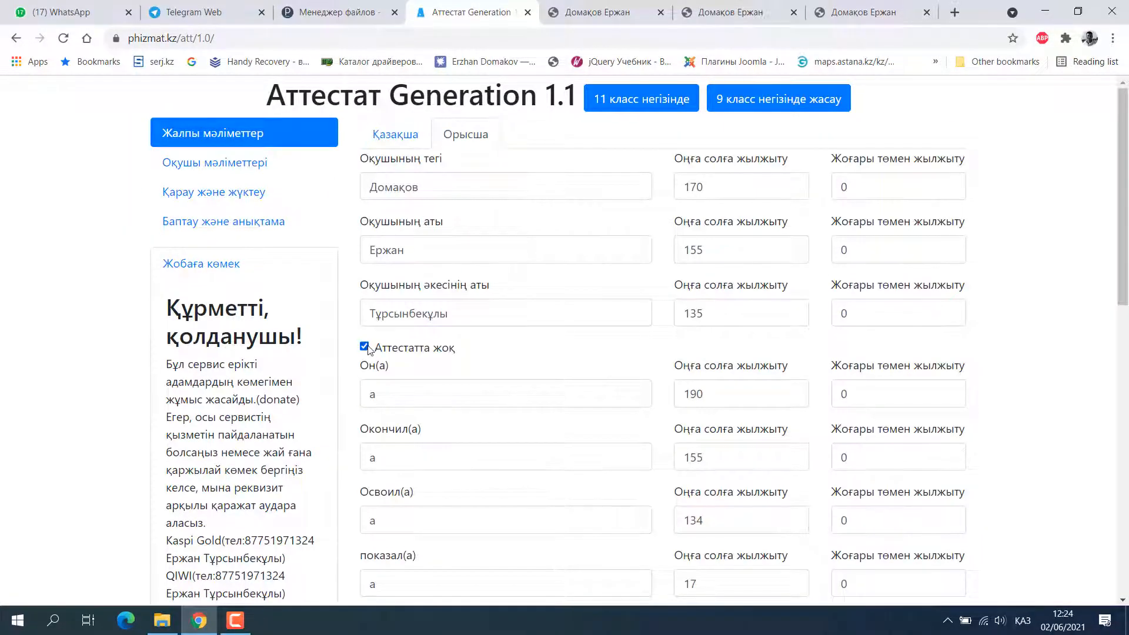
pyautogui.click(364, 347)
pyautogui.click(203, 194)
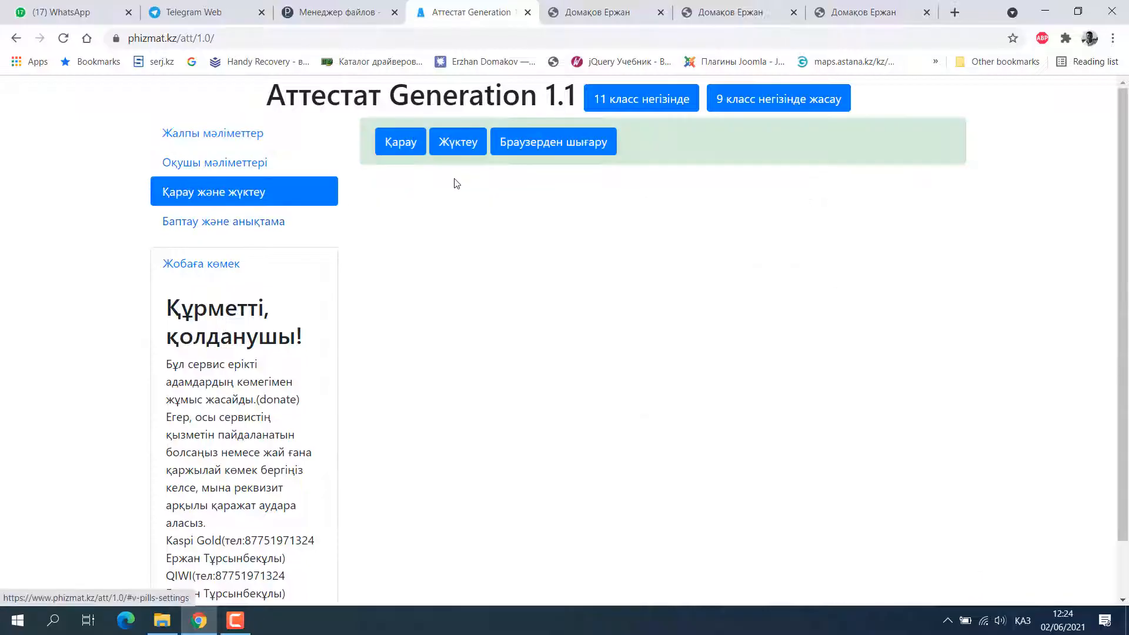
pyautogui.click(420, 151)
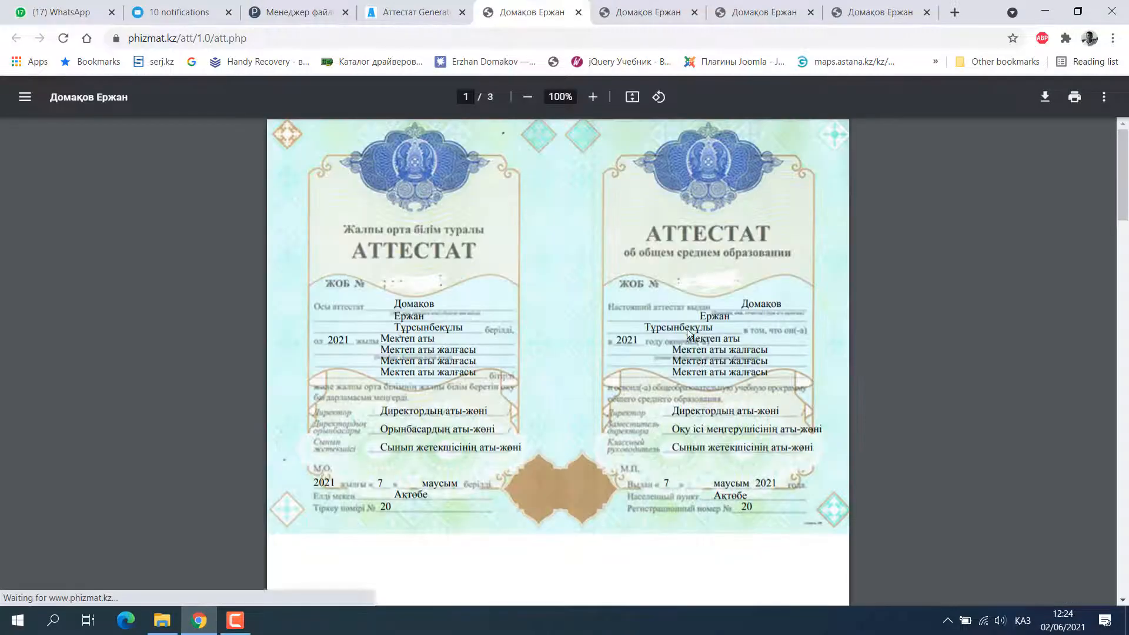
# Step: Check the new certificate preview, compare it with the earlier print version, and generate a fresh version for printing from the browser
pyautogui.scroll(-8, 697, 399)
pyautogui.scroll(8, 698, 396)
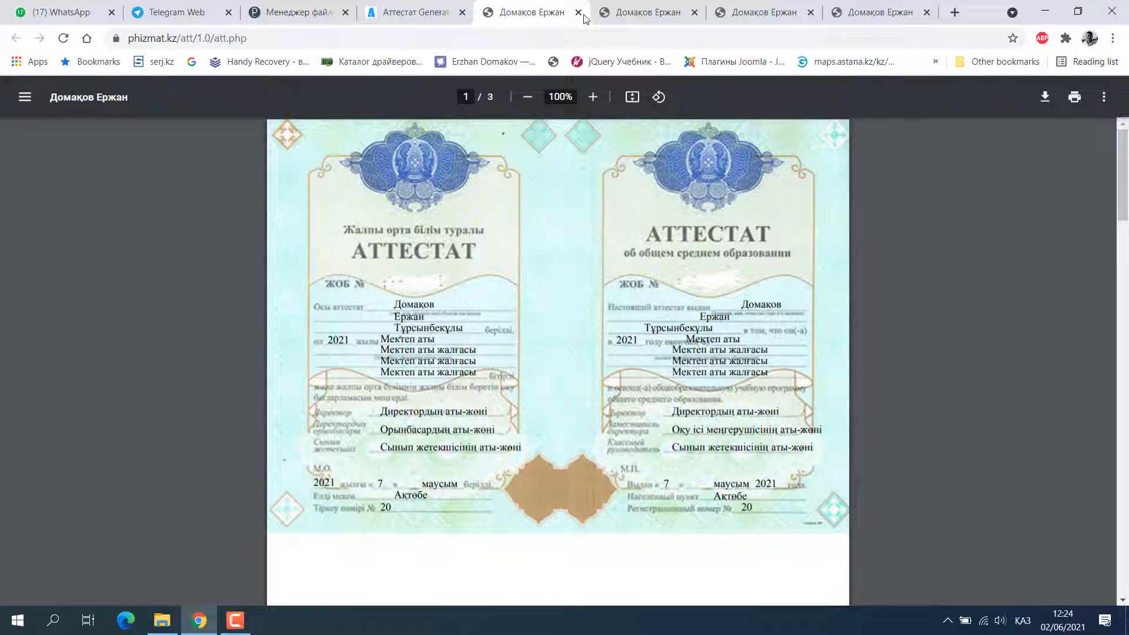
pyautogui.click(623, 11)
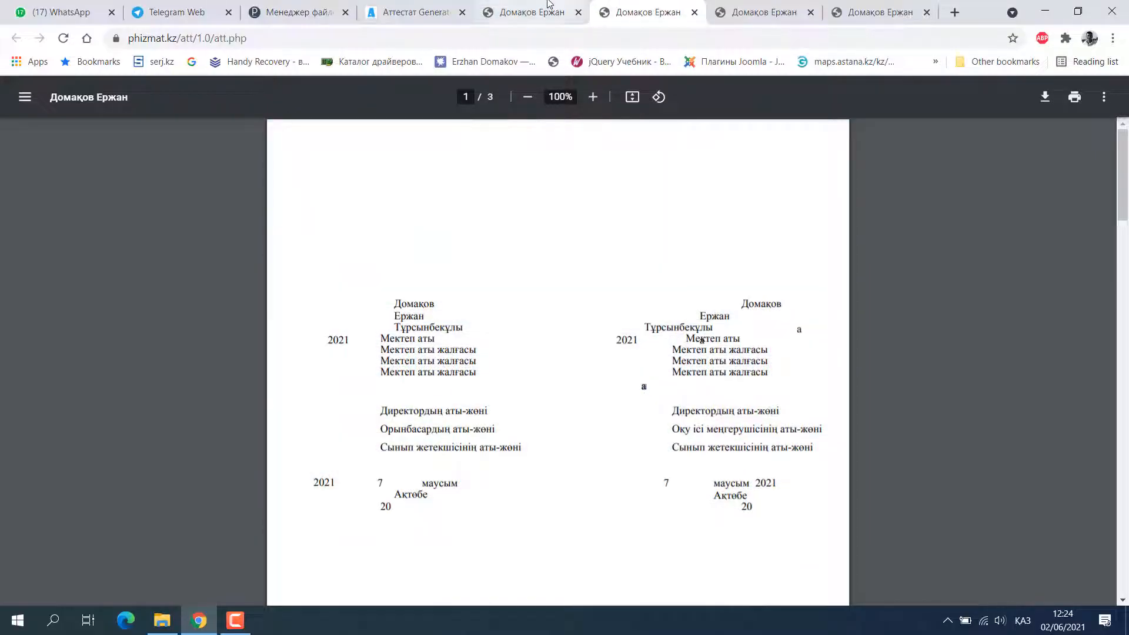
pyautogui.hotkey('ctrl', 'shift', 'Tab')
pyautogui.click(383, 18)
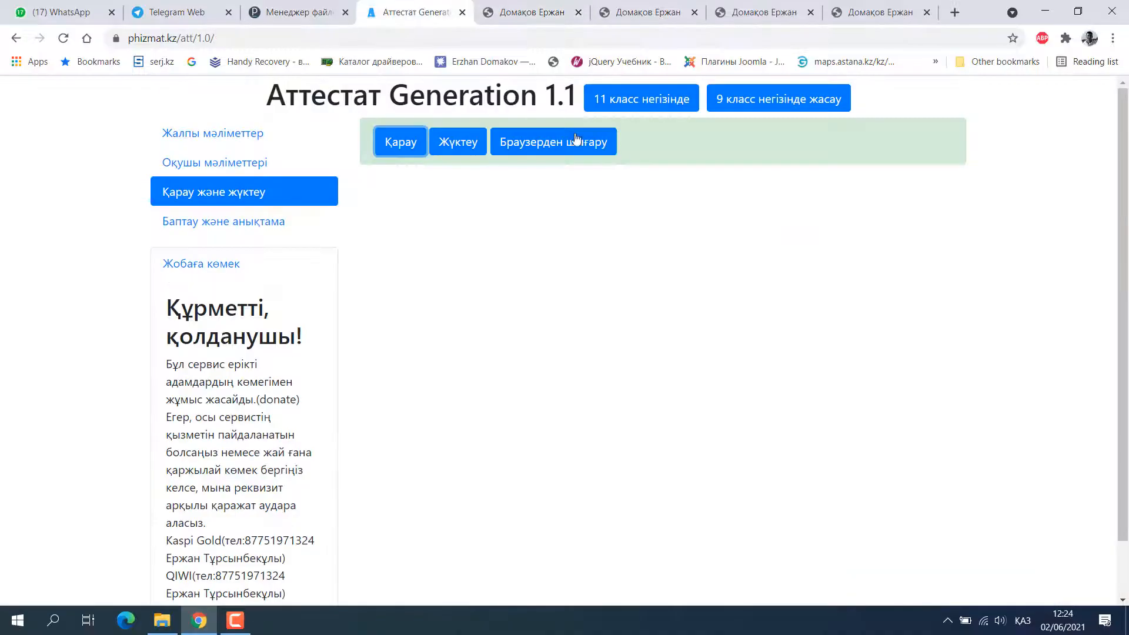
pyautogui.click(590, 142)
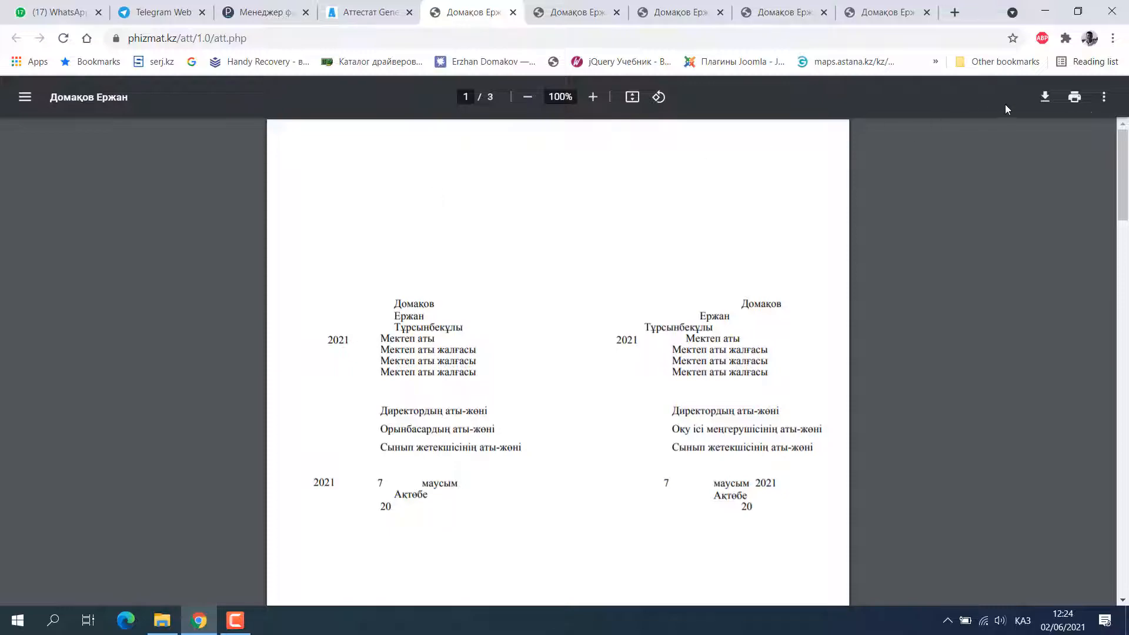
# Step: Open the print settings for the generated certificate and select the HP LaserJet Professional P1102 as the destination
pyautogui.click(1074, 96)
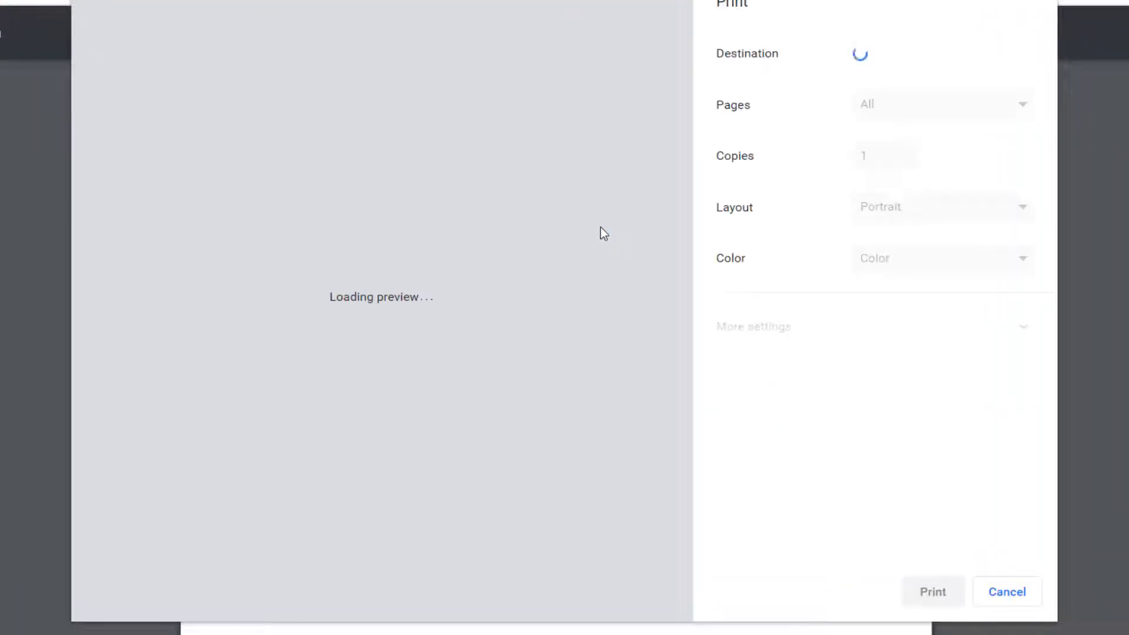
pyautogui.click(911, 56)
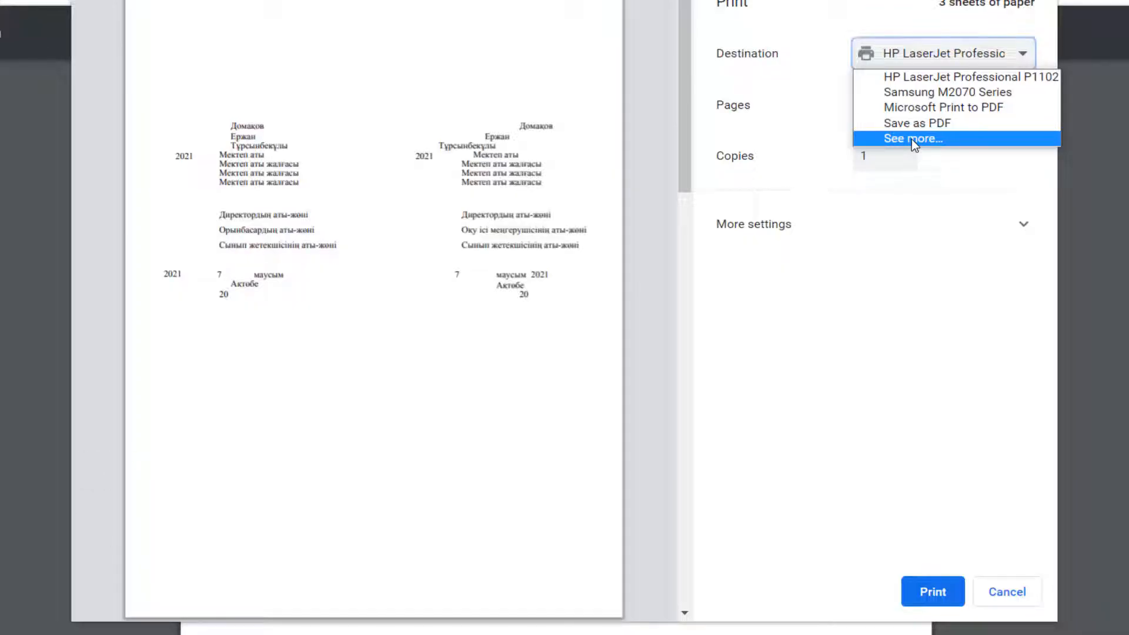
pyautogui.click(917, 75)
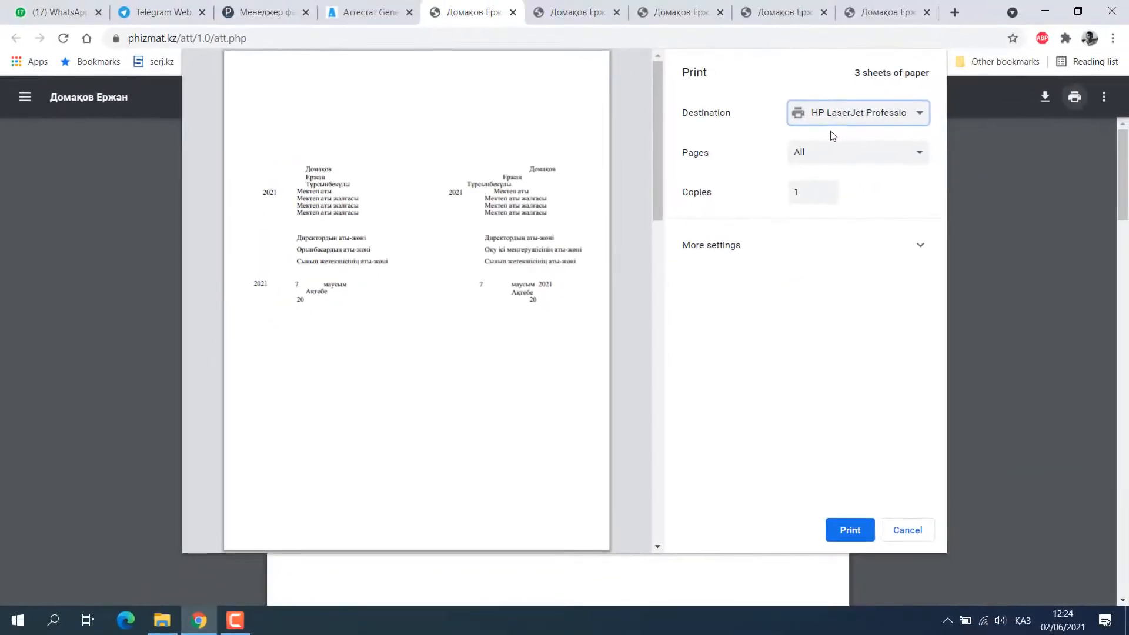
pyautogui.moveTo(657, 114); pyautogui.dragTo(653, 48)
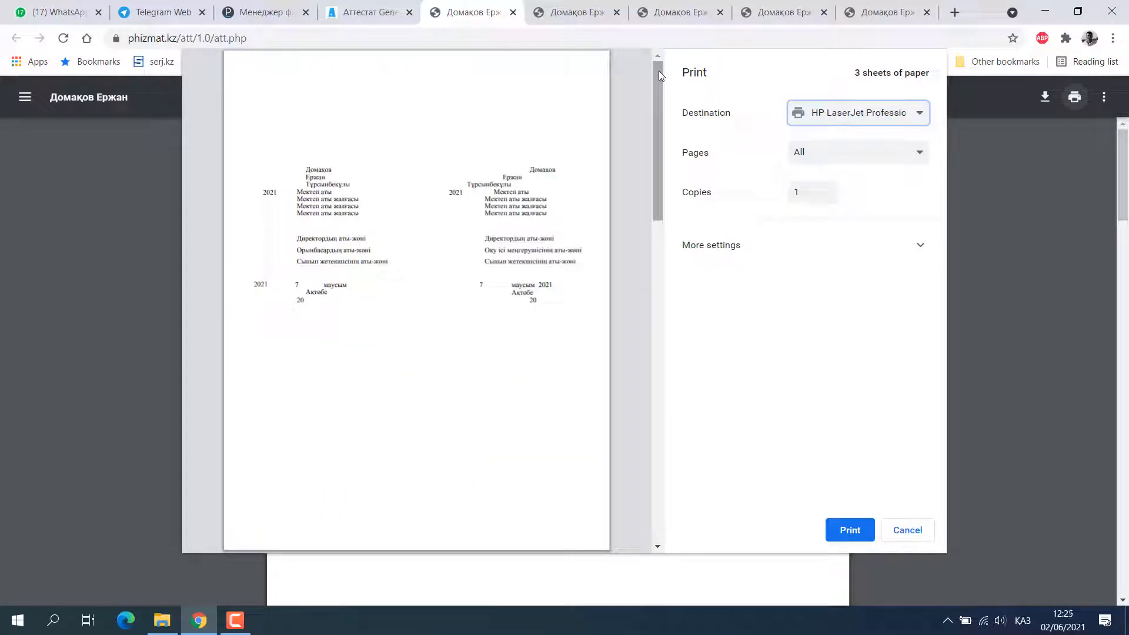
# Step: Switch the print range to custom pages, enter 1-3, and narrow it to page 1
pyautogui.click(806, 154)
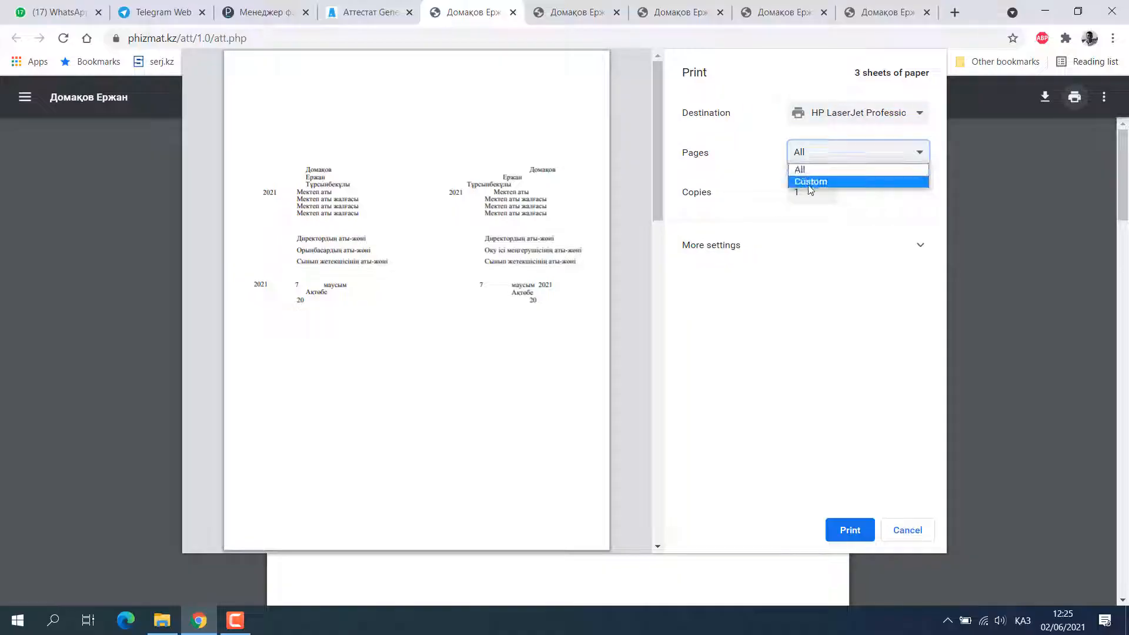
pyautogui.click(809, 182)
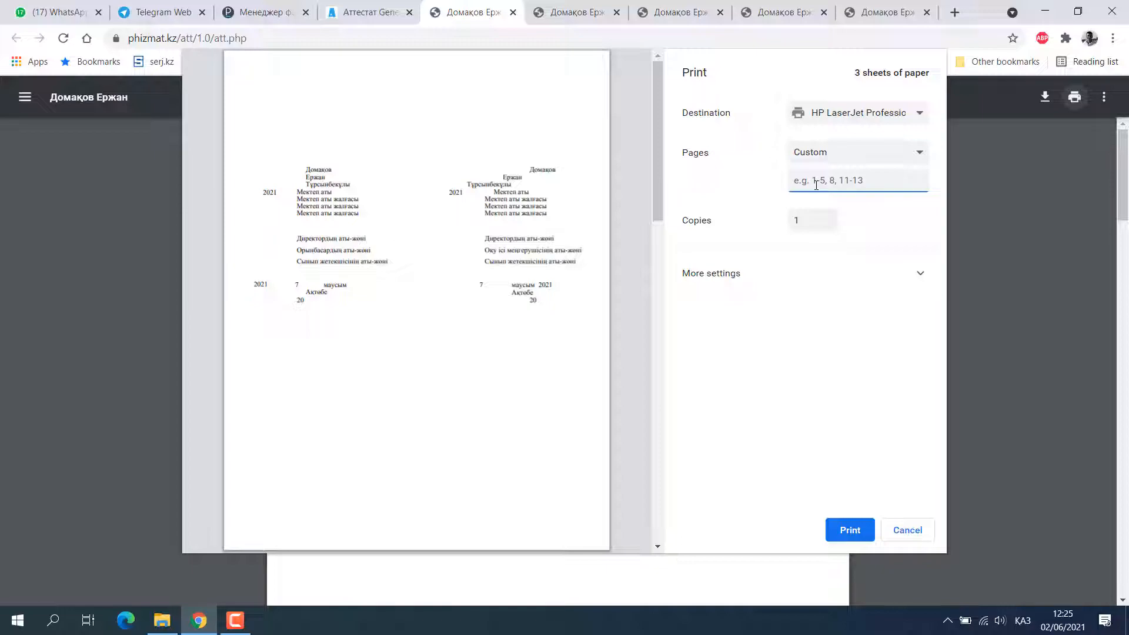
pyautogui.click(825, 154)
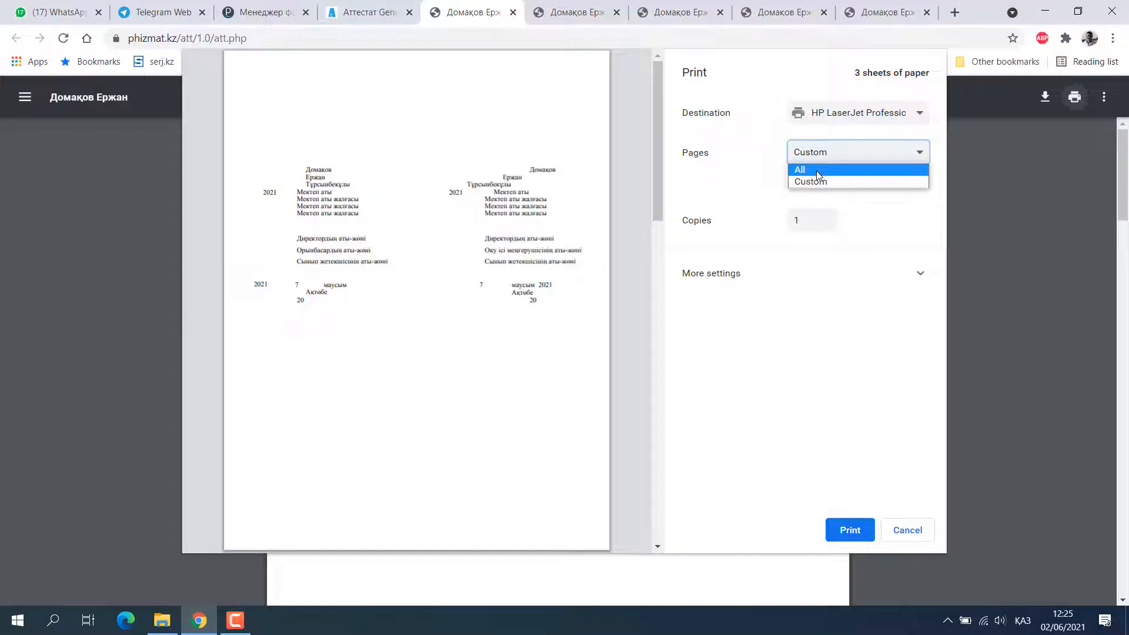
pyautogui.click(817, 182)
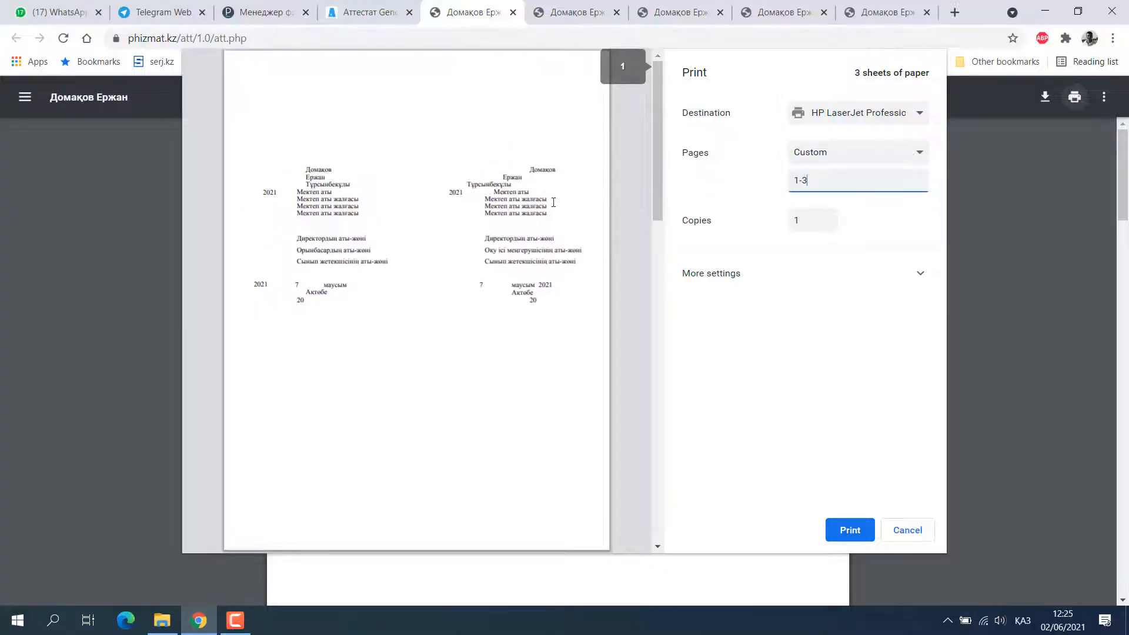
pyautogui.press('BackSpace')
pyautogui.press('BackSpace')
pyautogui.write('1')
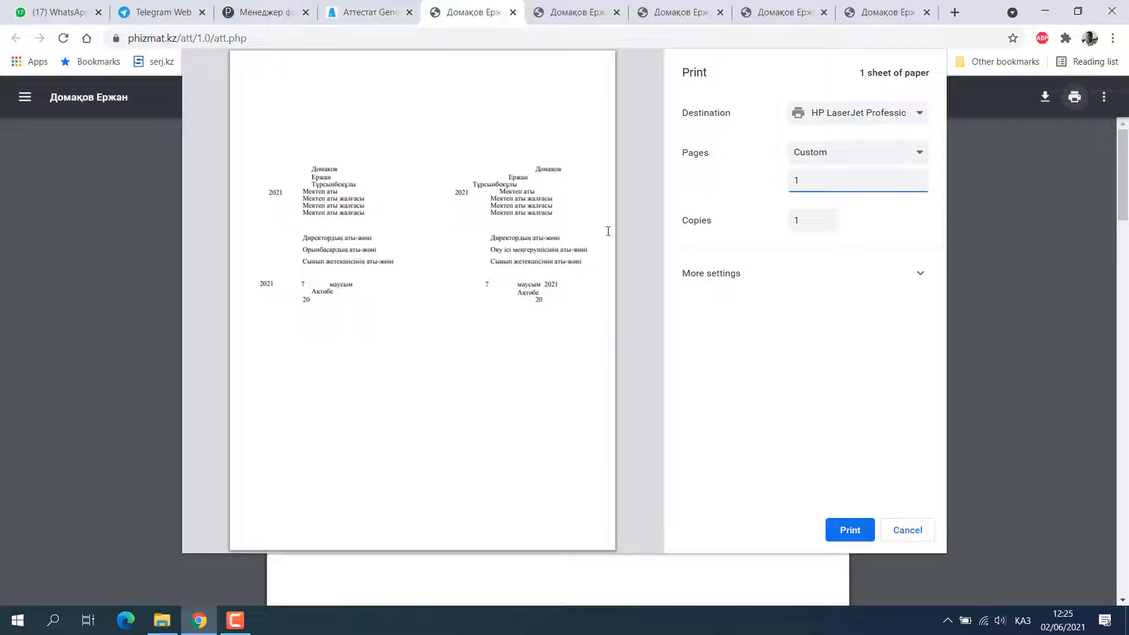
# Step: Set the custom print range to page 2 and check the Kazakh grade supplement in the print preview
pyautogui.doubleClick(794, 181)
pyautogui.write('2')
pyautogui.moveTo(288, 87); pyautogui.dragTo(522, 267)
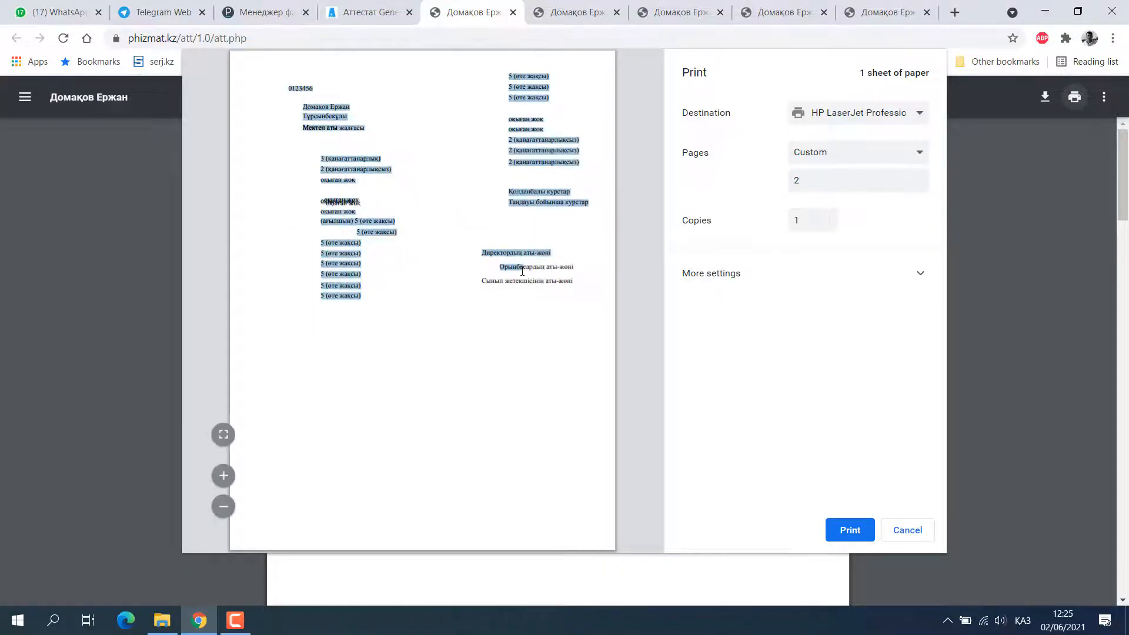
# Step: Set the custom print range to page 3, check the Russian grade supplement, and send the print job
pyautogui.moveTo(807, 182); pyautogui.dragTo(770, 186)
pyautogui.press('BackSpace')
pyautogui.write('3')
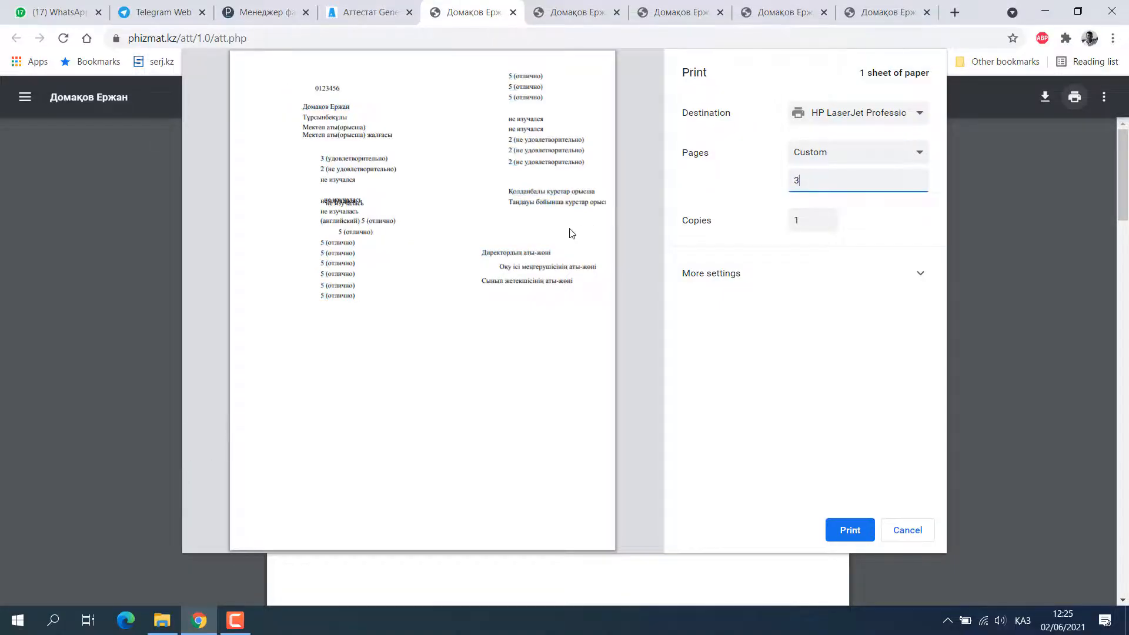
pyautogui.click(572, 234)
pyautogui.moveTo(811, 184); pyautogui.dragTo(777, 186)
pyautogui.click(854, 532)
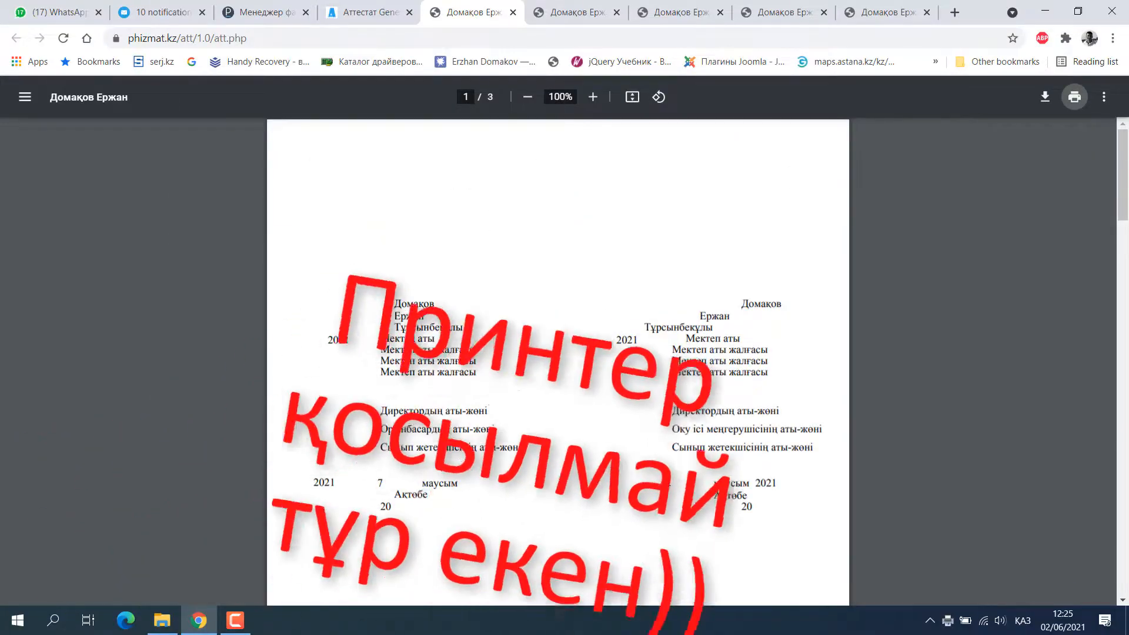